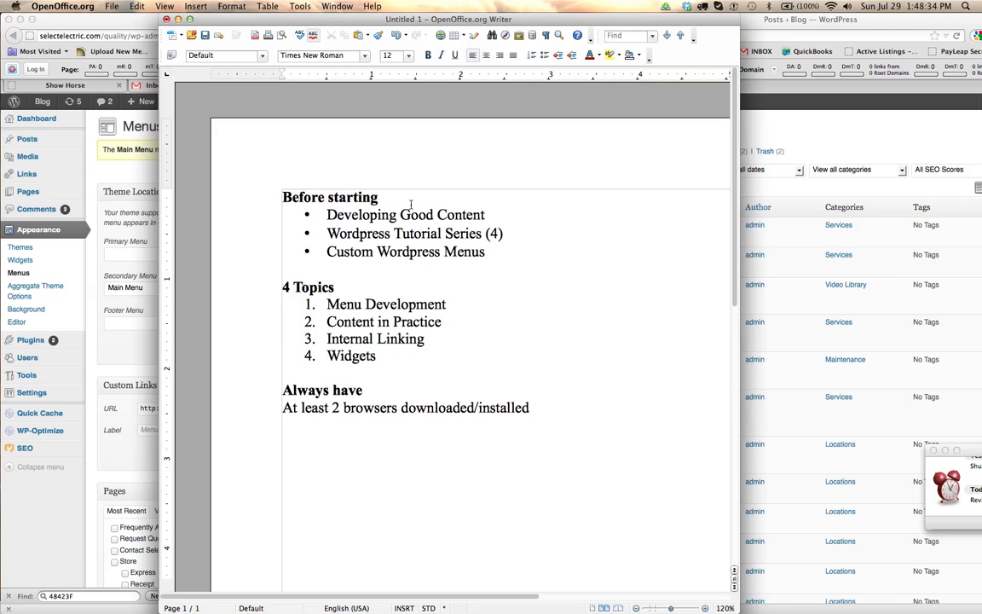
double_click(363, 214)
click(455, 215)
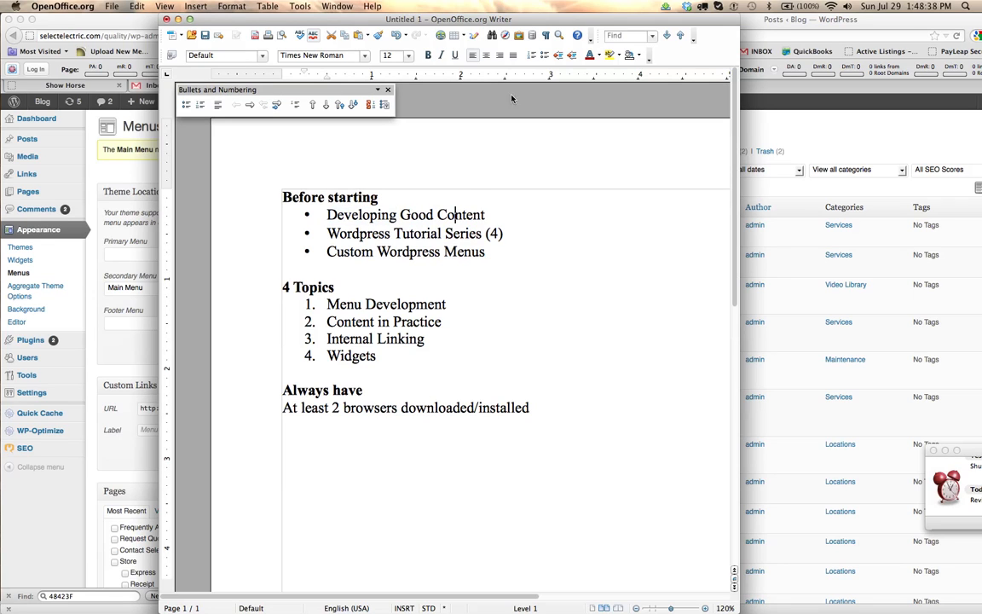
drag(539, 19, 493, 41)
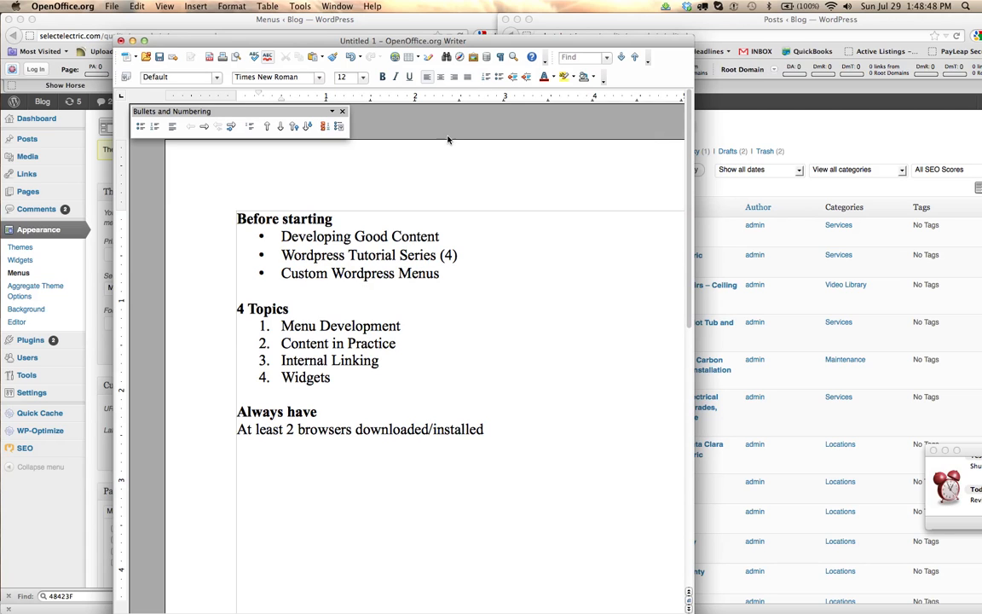
drag(432, 46, 462, 18)
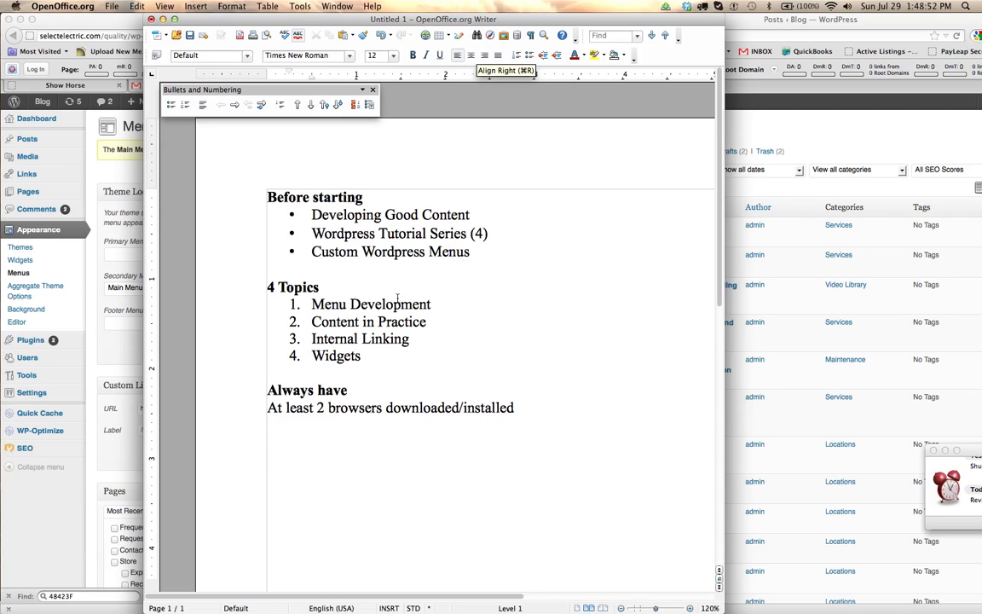
click(342, 321)
Step: Move the Writer outline document out of the way to uncover the WordPress admin and website windows
drag(426, 19, 724, 319)
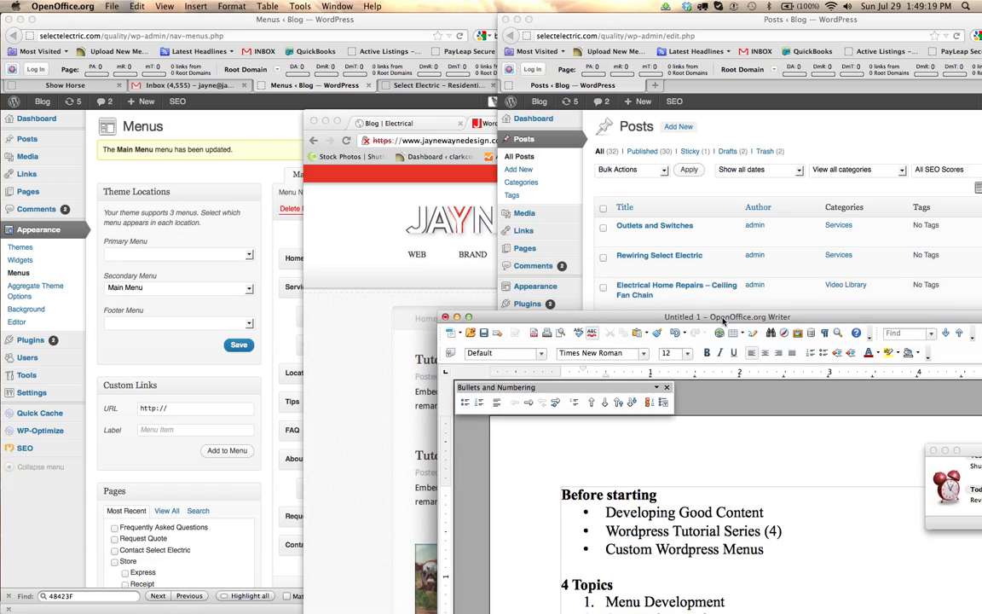
click(715, 21)
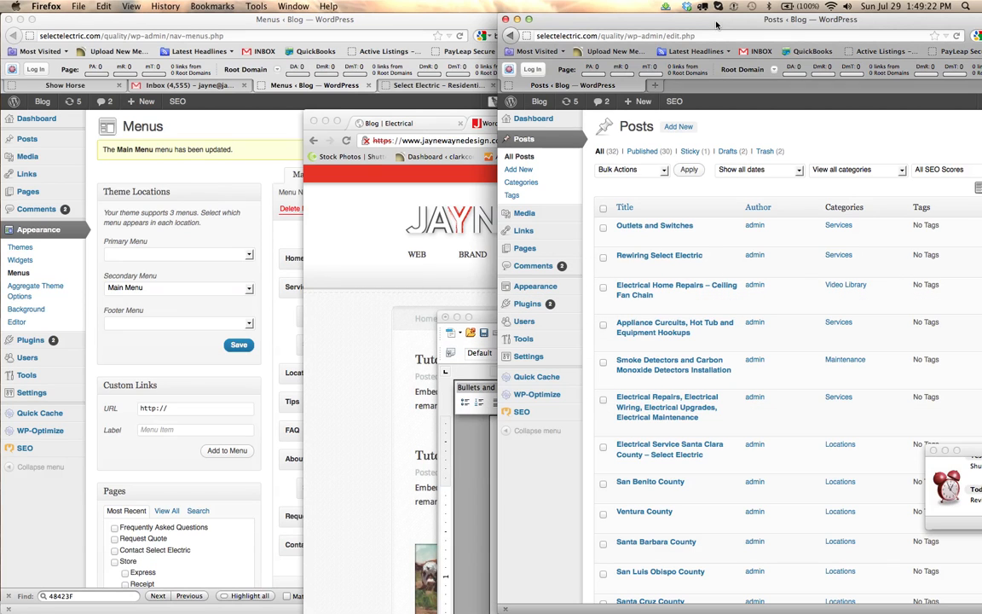
click(466, 318)
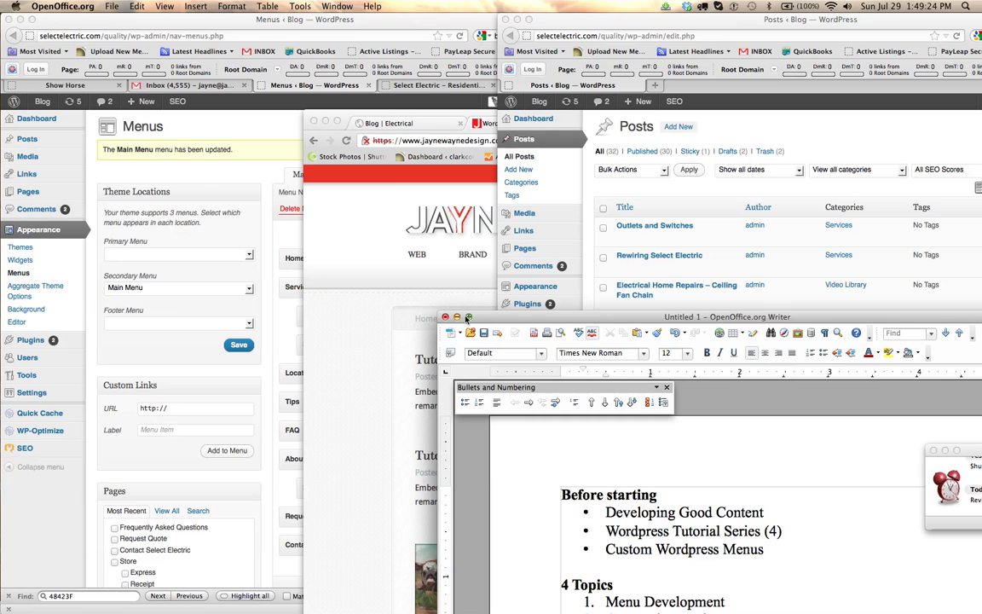
drag(466, 319, 56, 600)
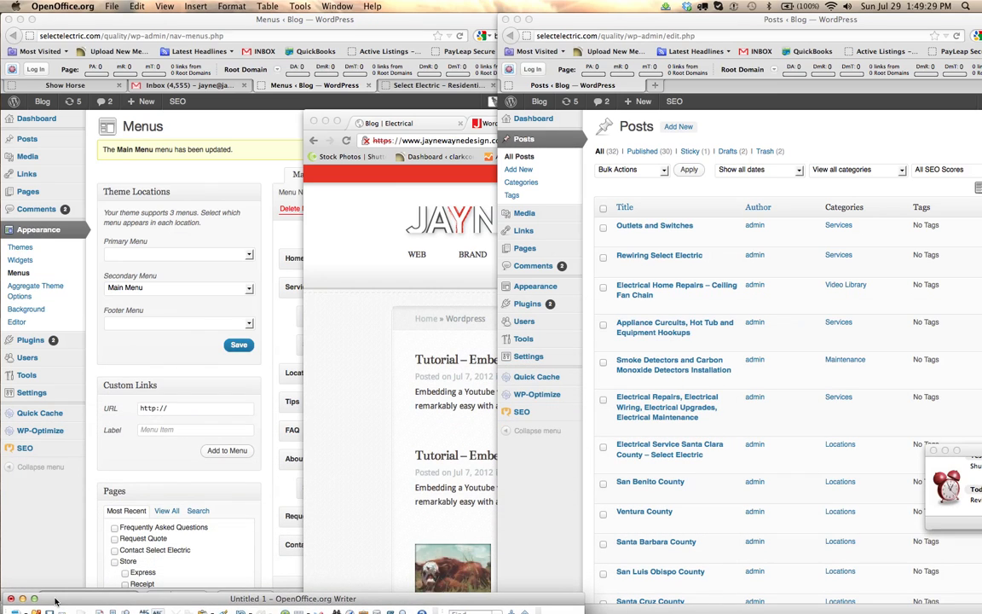
Step: Switch to Chrome, reposition its window and show the selectelectric.com/quality homepage
click(381, 228)
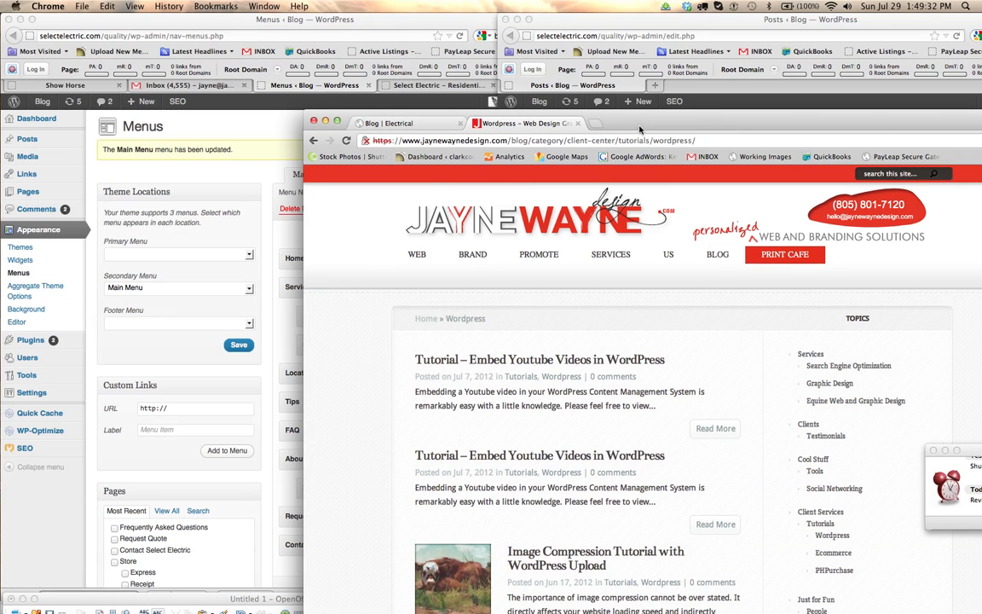
drag(639, 129, 567, 17)
click(430, 49)
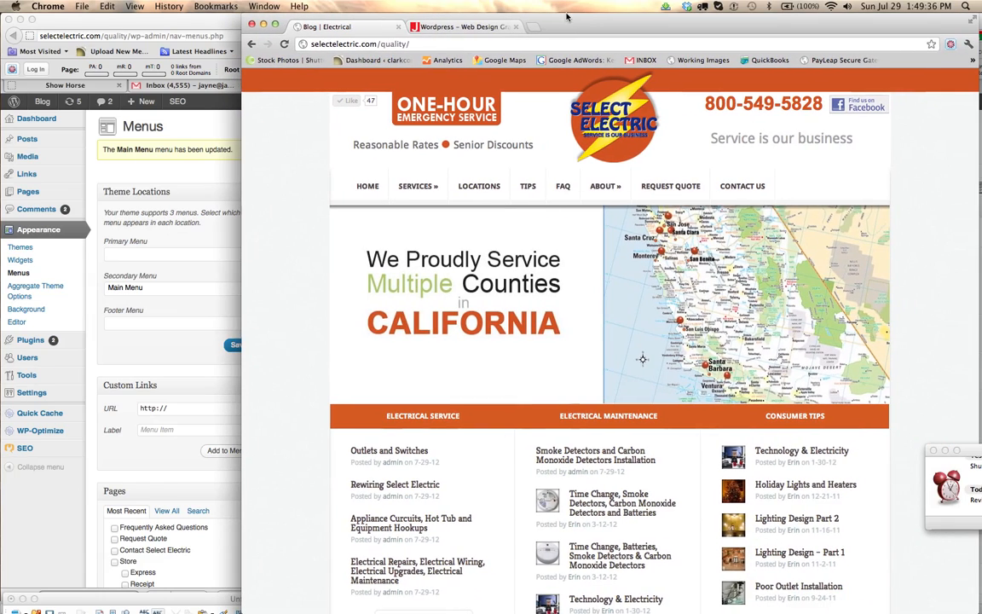
Step: Look over the Select Electric homepage, including its service, maintenance, consumer tips and recent articles sections
scroll(918, 293, down, 2)
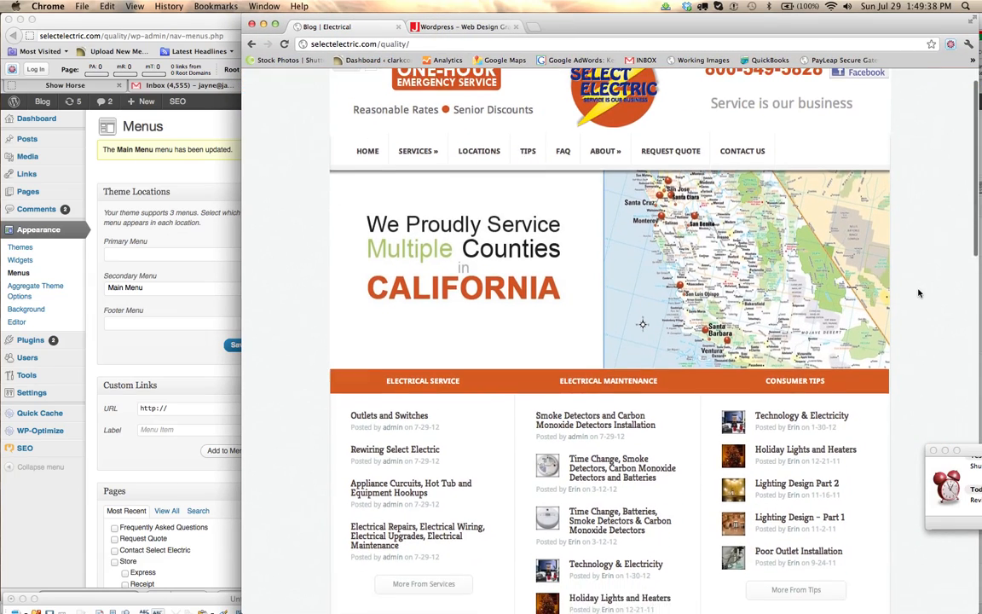
scroll(918, 294, down, 8)
scroll(919, 294, up, 3)
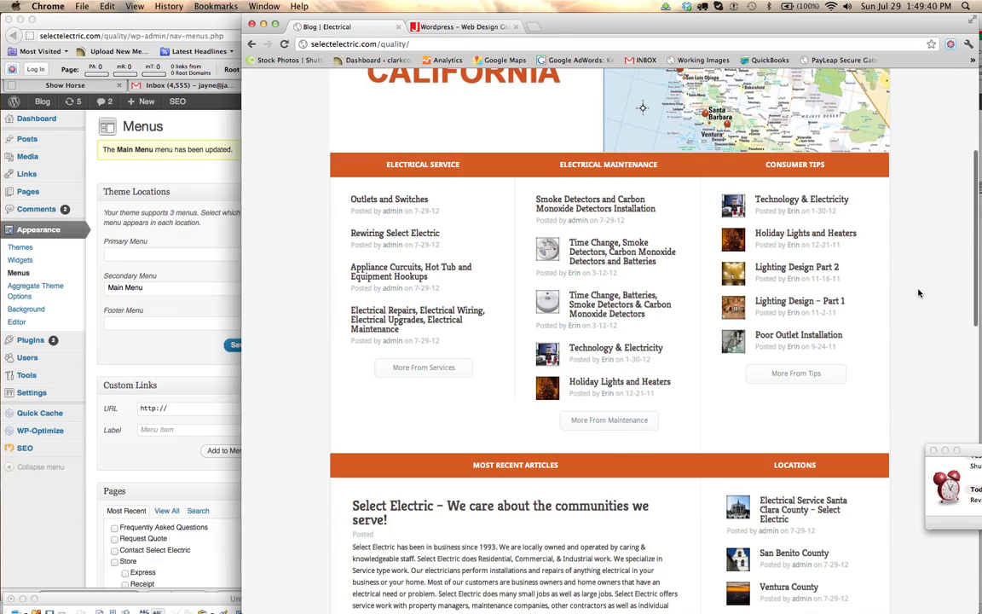
scroll(919, 293, up, 6)
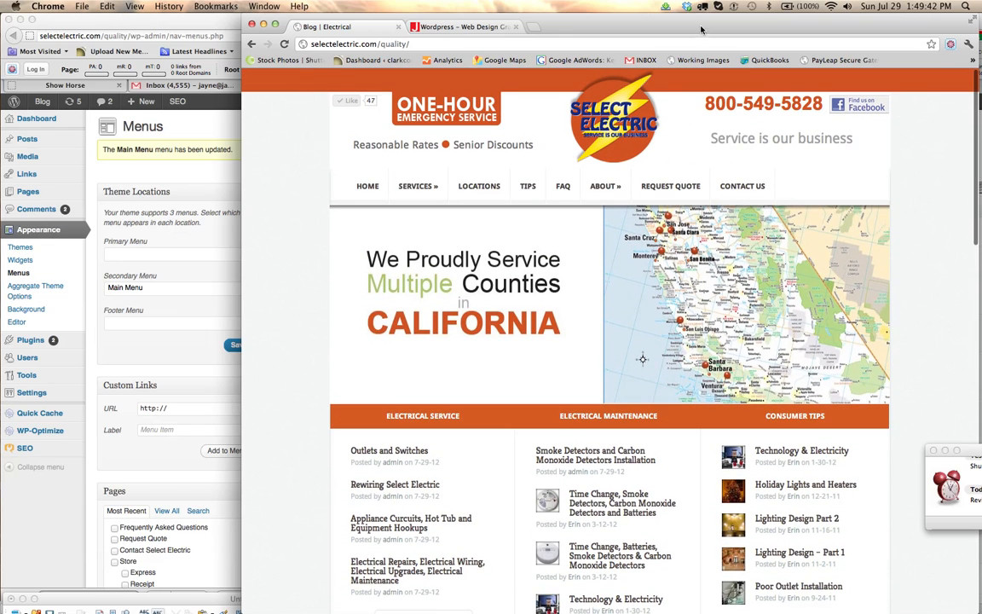
drag(700, 29, 569, 15)
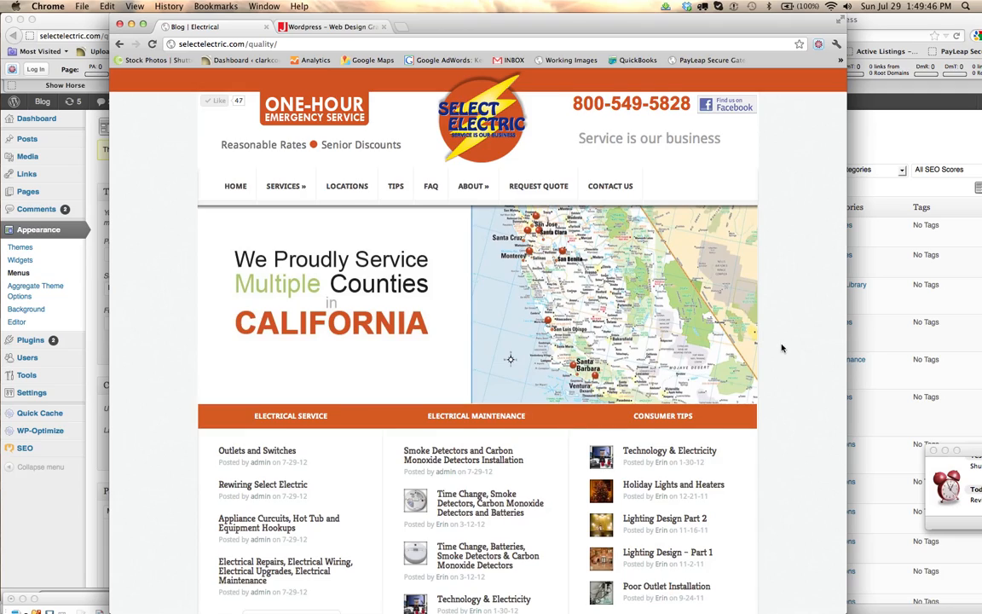
scroll(782, 346, down, 4)
scroll(782, 346, up, 4)
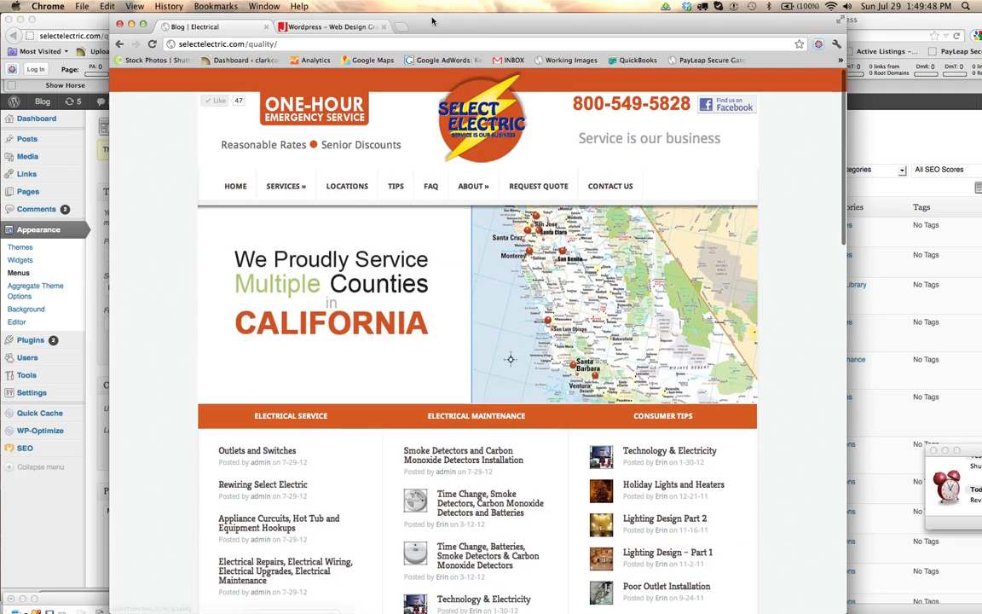
Step: Move the website window aside and place Firefox's WordPress Posts window so its full post list is uncovered
drag(432, 21, 697, 170)
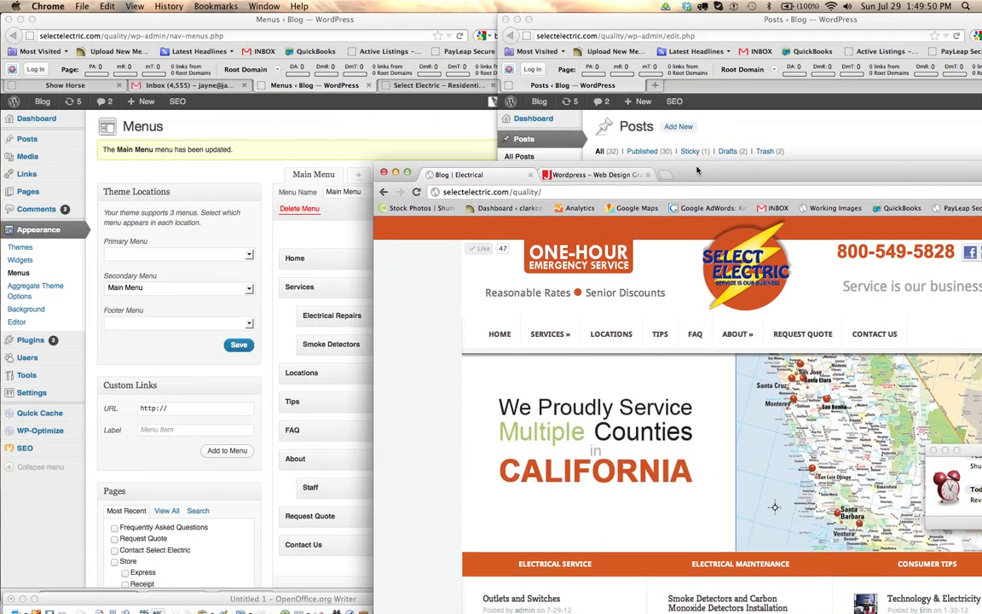
click(635, 25)
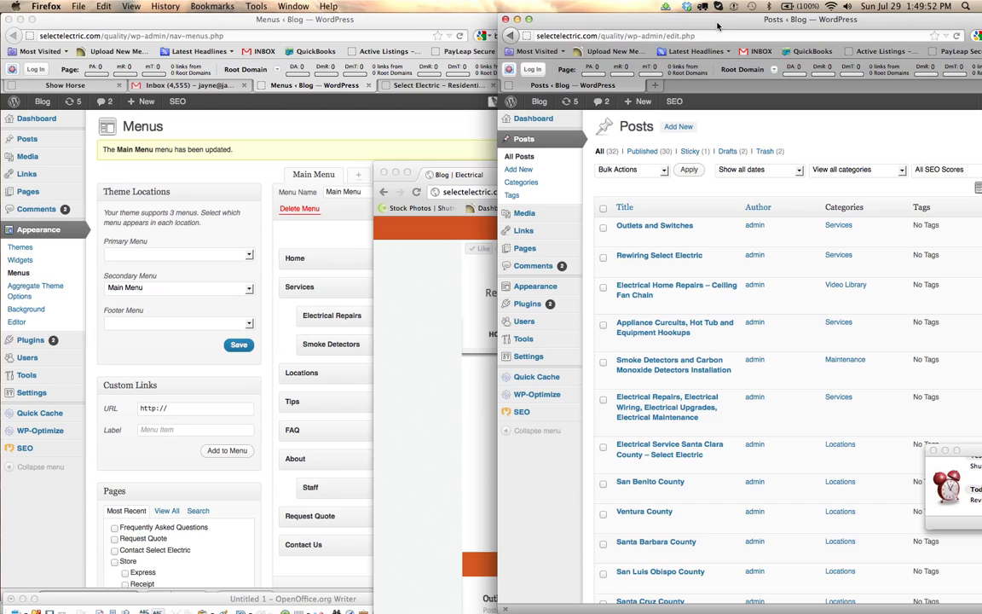
drag(717, 26, 430, 27)
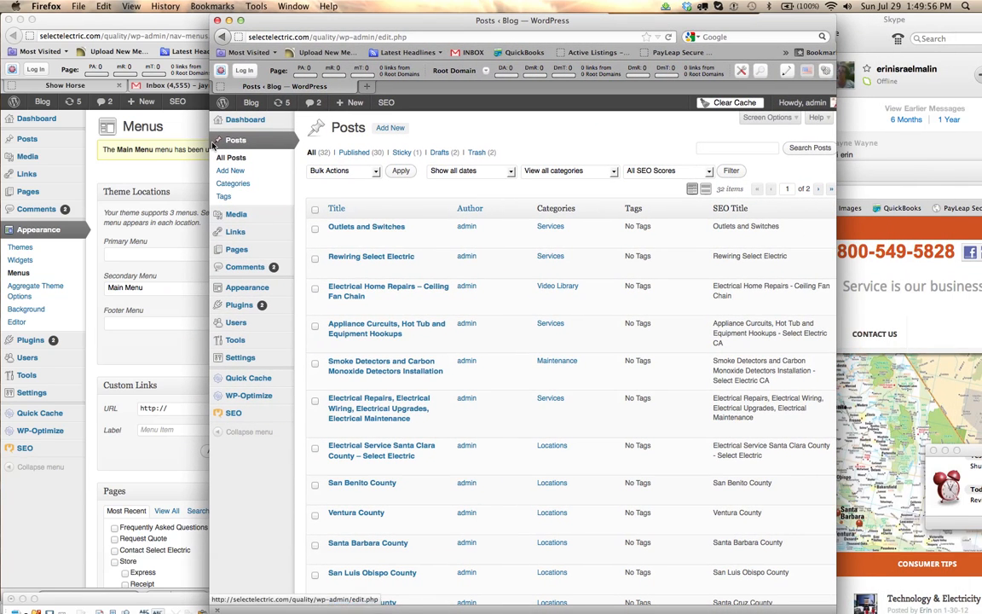
Step: Switch between the WordPress Menus and Posts windows to view both admin pages
click(168, 174)
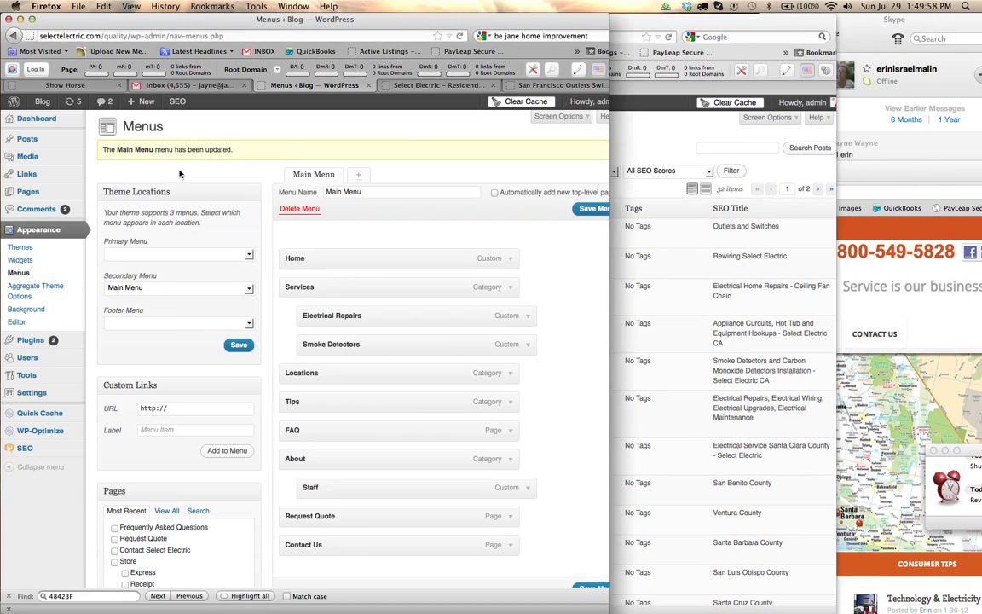
click(639, 134)
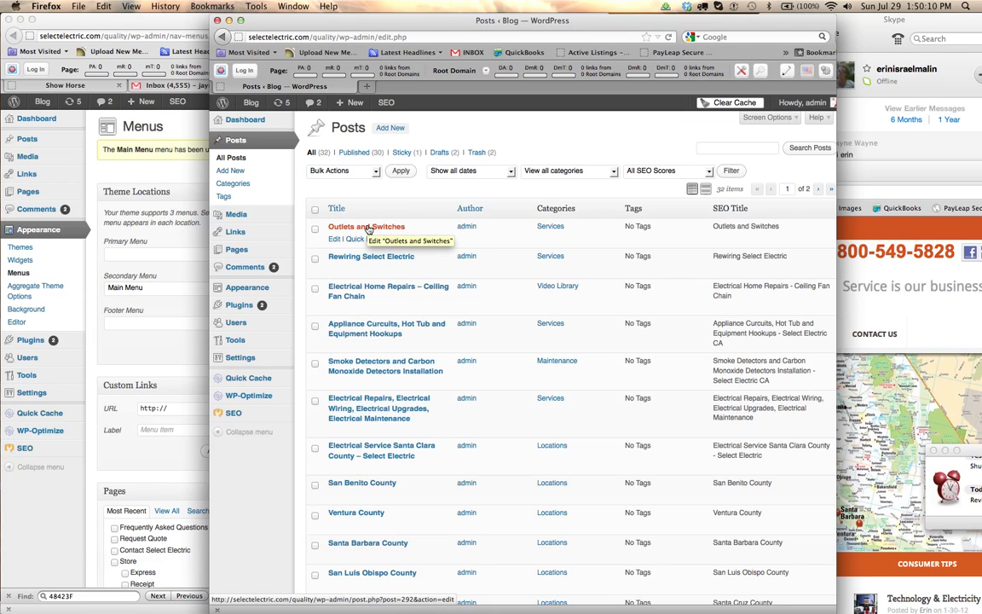
click(190, 186)
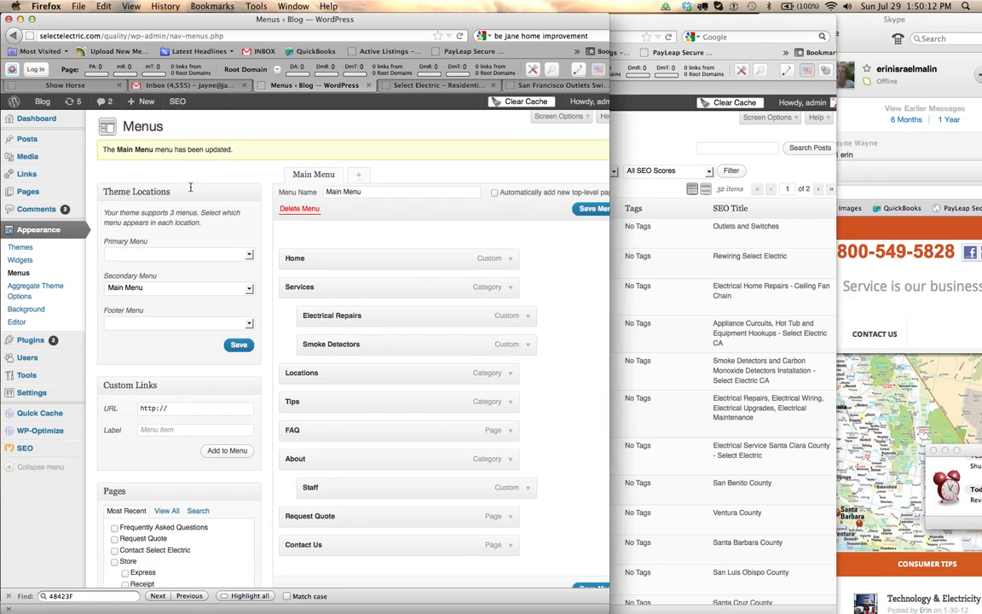
Step: Bring Chrome's Select Electric site forward, narrow its window and place it beside the WordPress Menus page
click(864, 173)
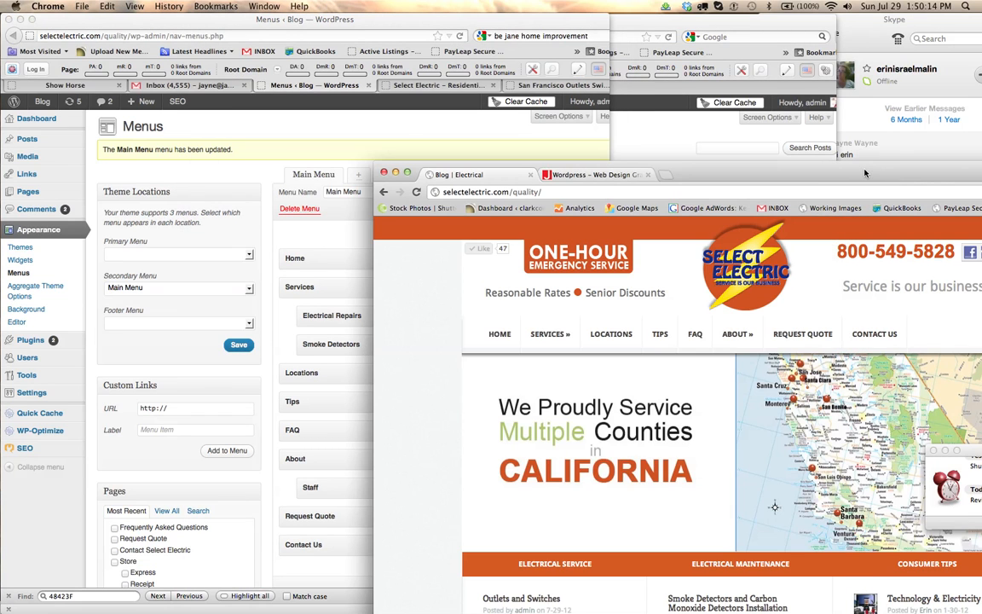
drag(864, 173, 628, 25)
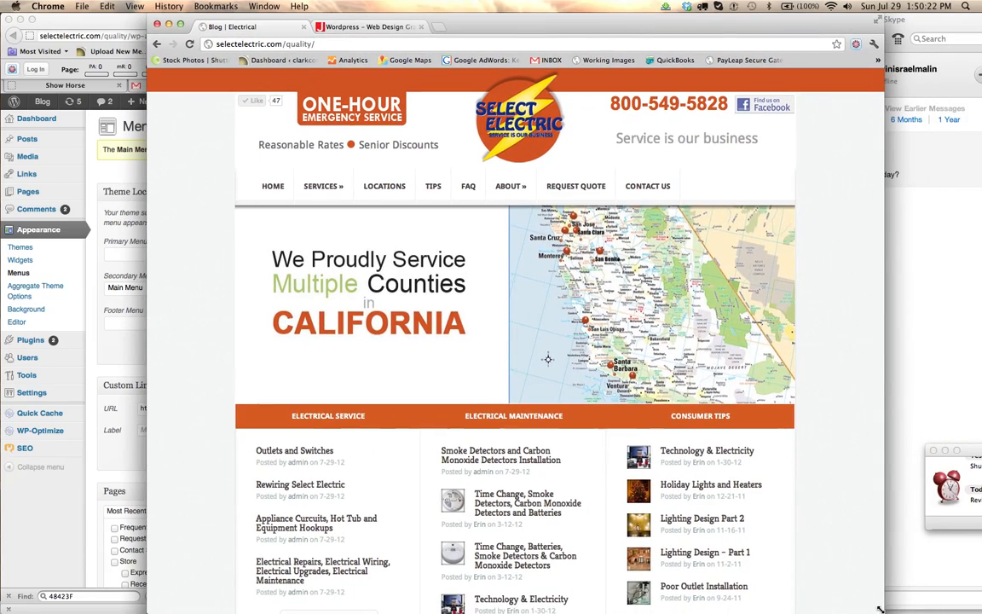
drag(881, 609, 882, 612)
drag(771, 611, 774, 611)
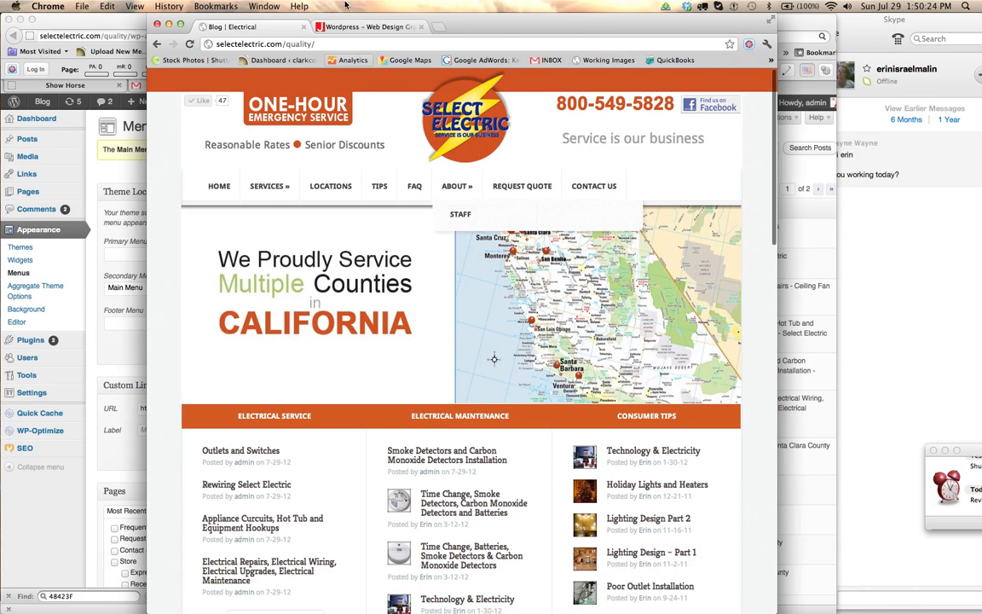
drag(335, 19, 620, 19)
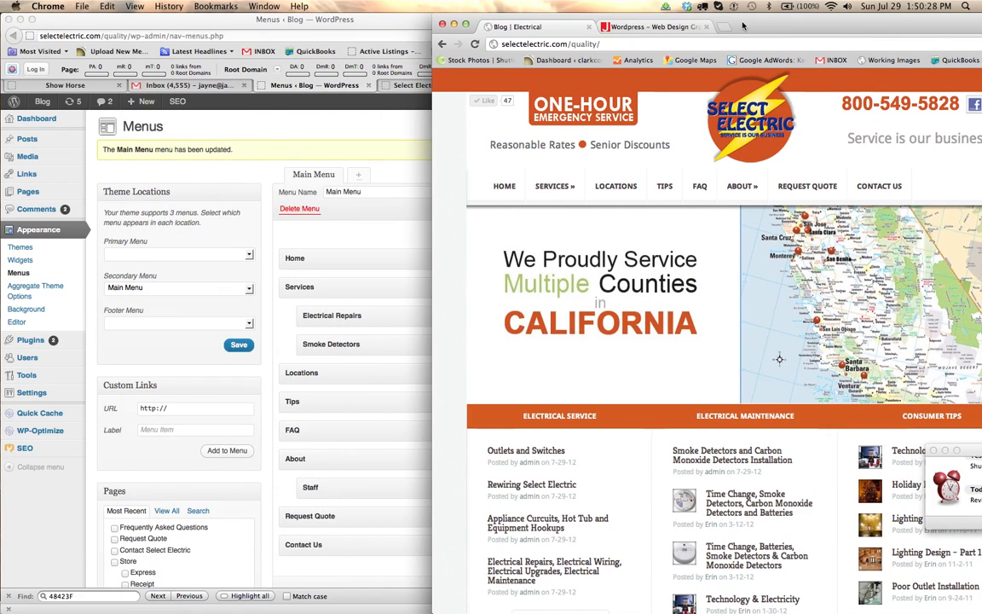
Step: Open the Electrical Repairs page from the site's Services submenu and examine its headings, paragraphs and service list
mouse_move(562, 186)
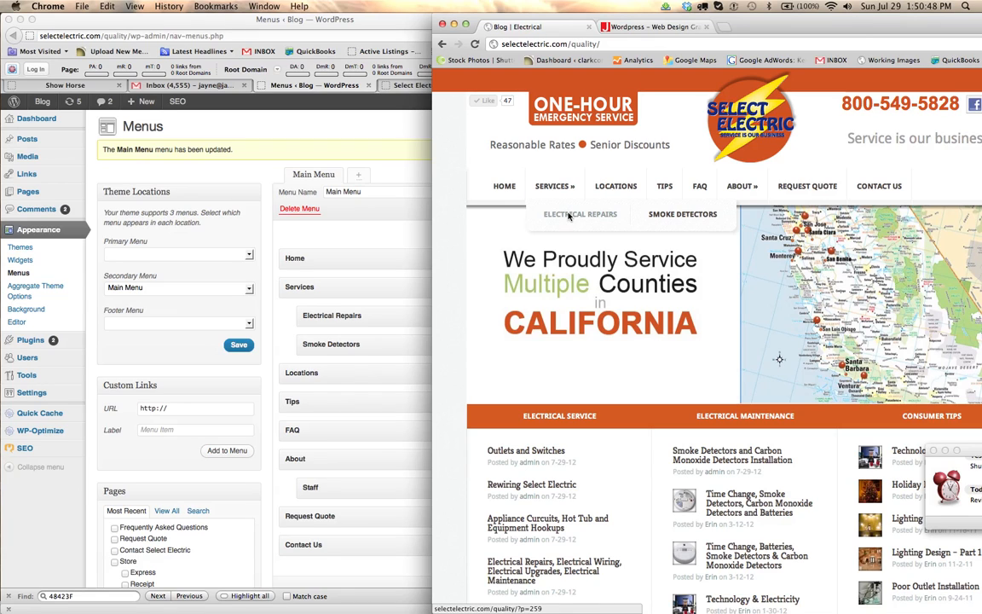
click(569, 216)
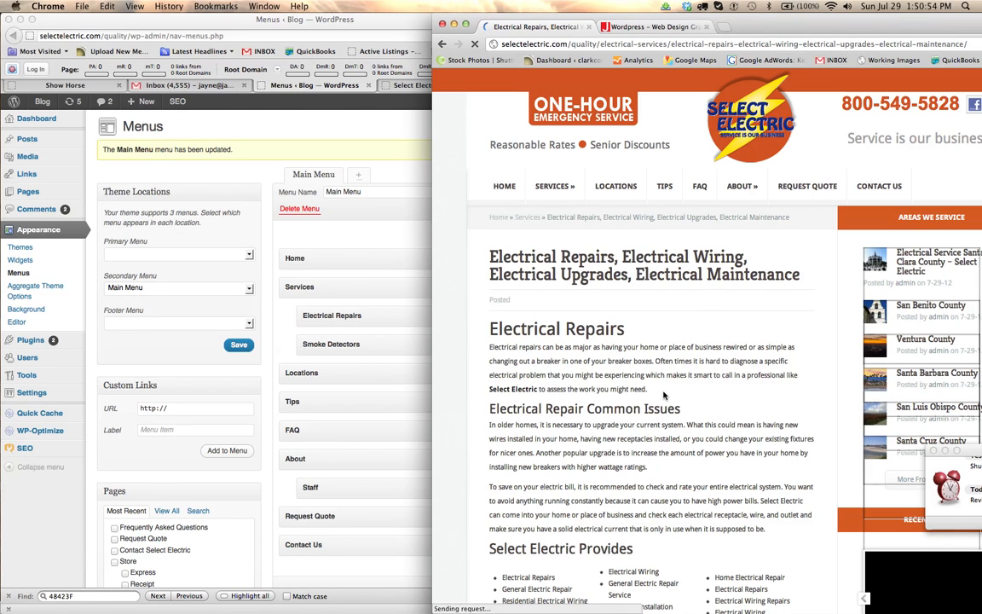
scroll(759, 333, down, 3)
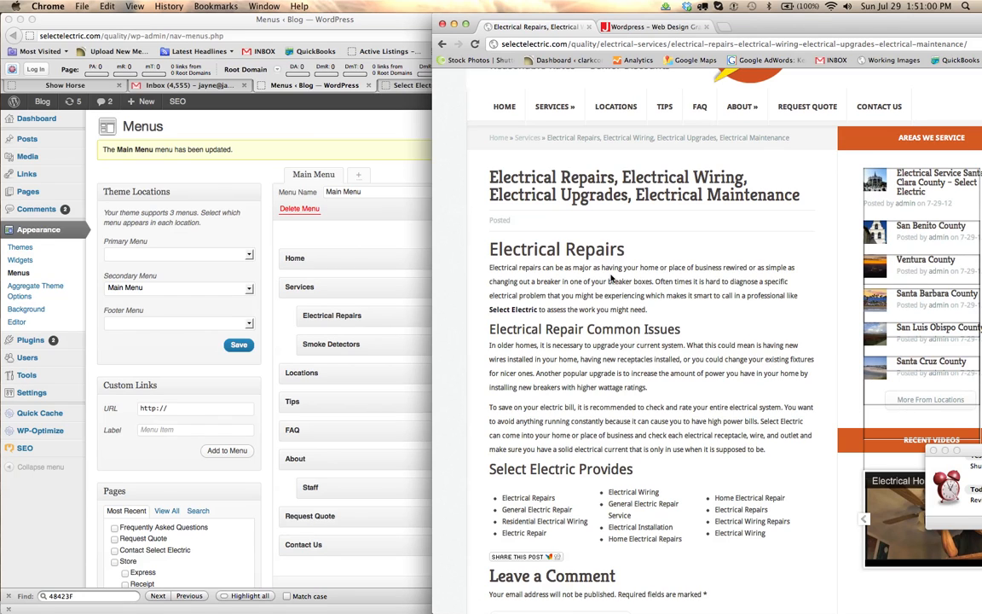
scroll(610, 277, down, 1)
scroll(611, 276, down, 5)
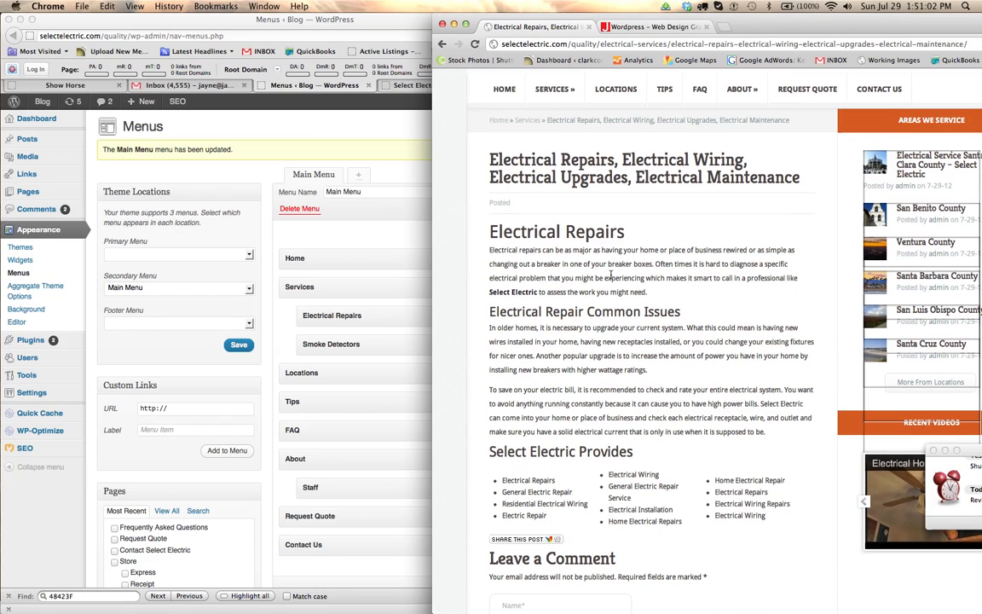
scroll(610, 276, up, 6)
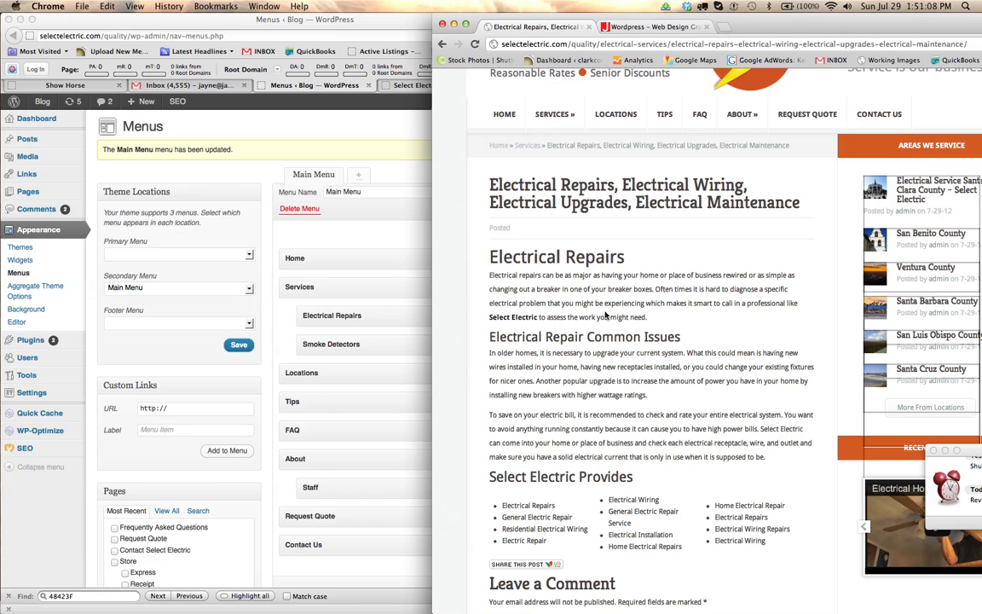
scroll(596, 294, up, 1)
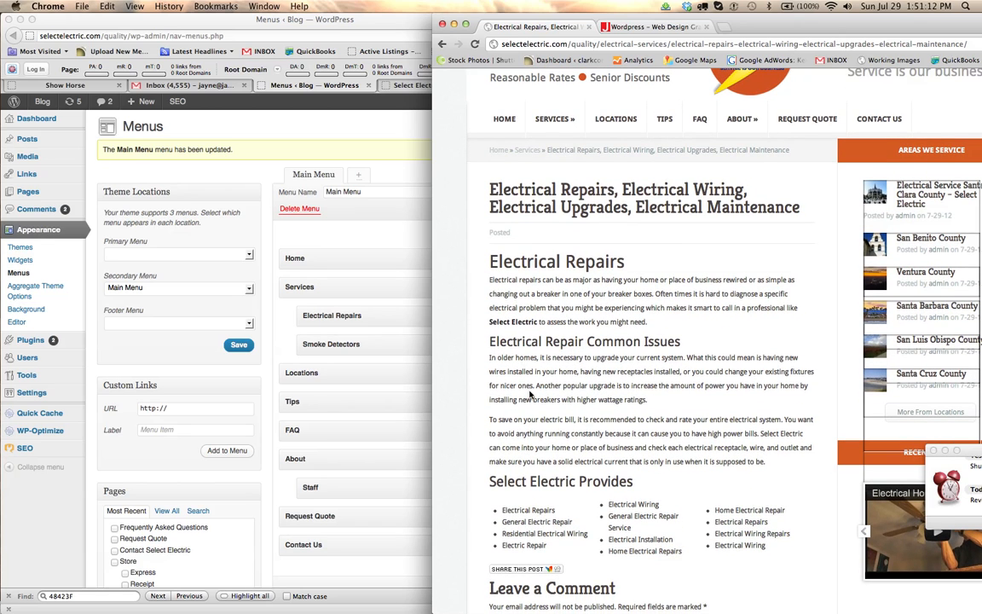
scroll(636, 386, down, 2)
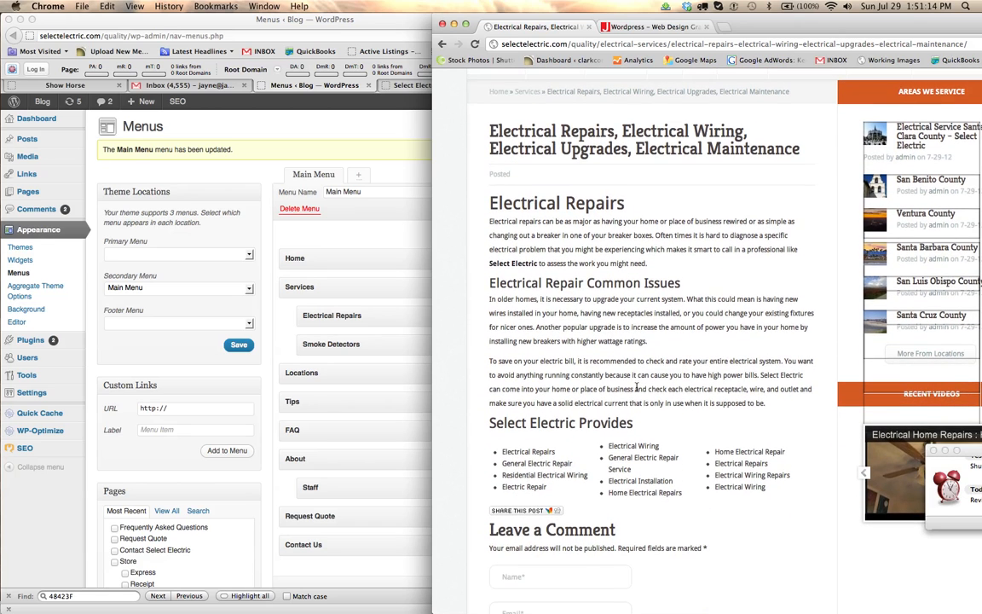
scroll(635, 386, down, 1)
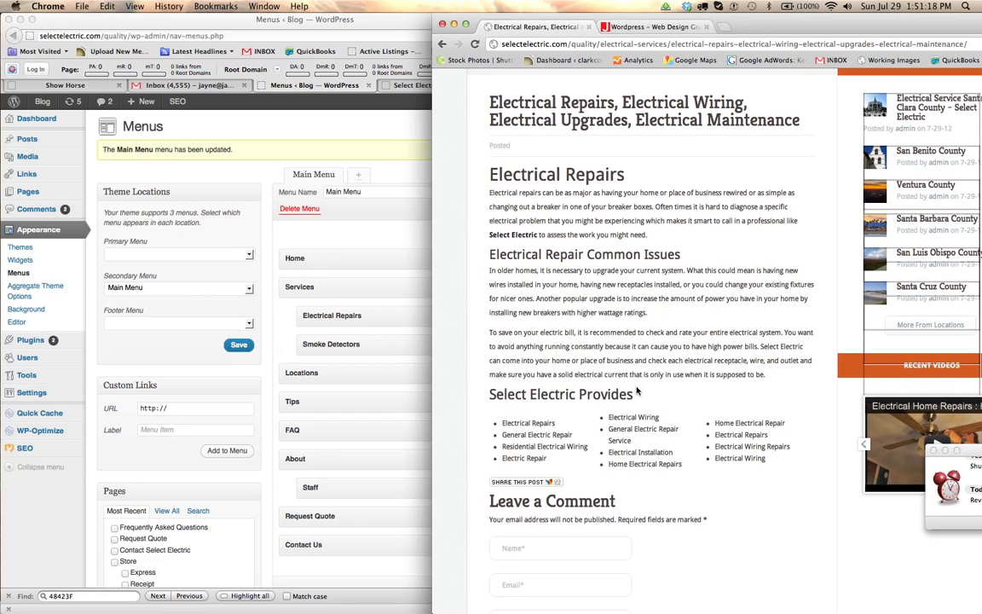
scroll(635, 390, down, 1)
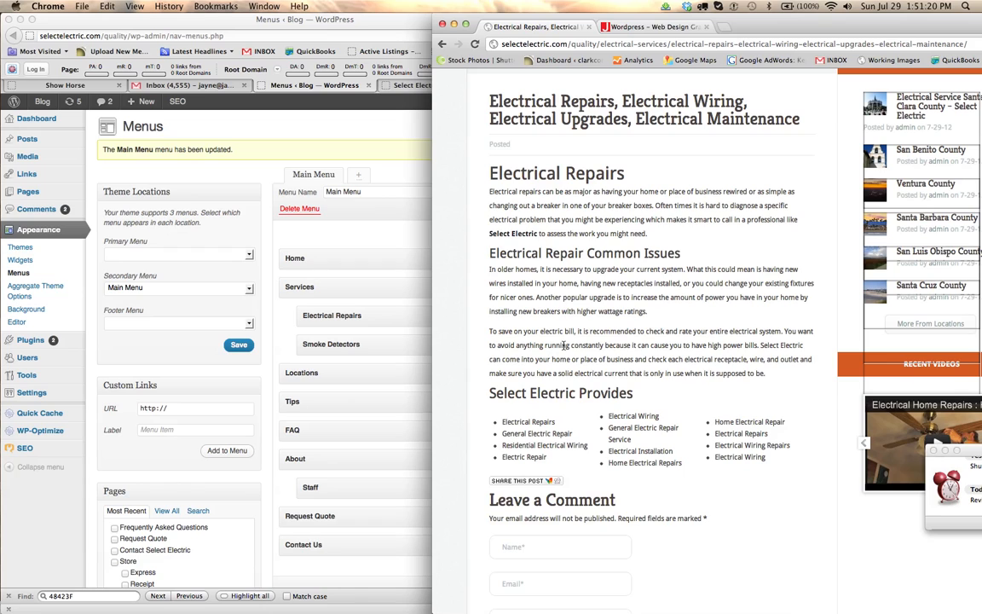
scroll(563, 347, down, 1)
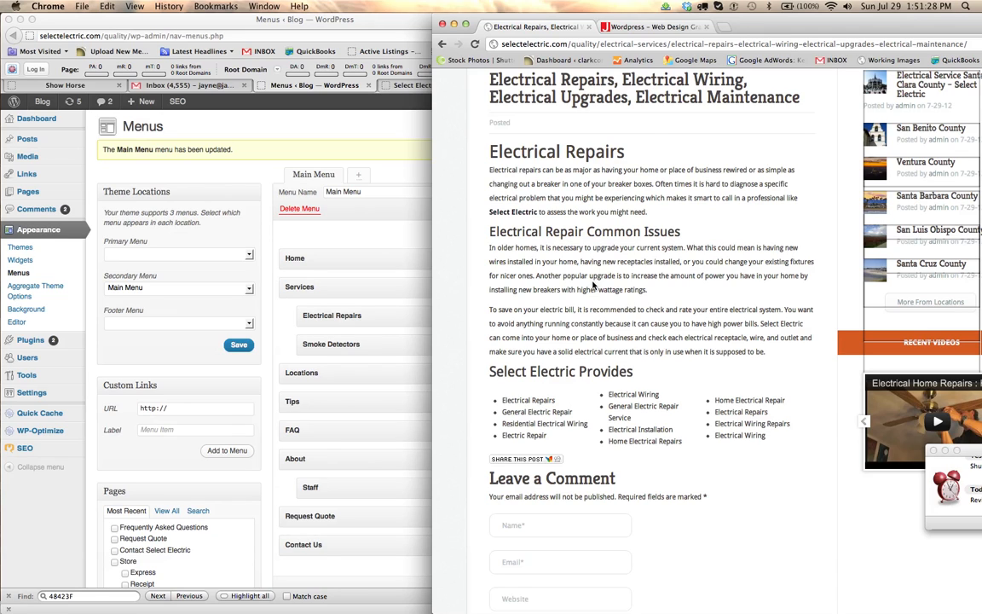
scroll(588, 307, down, 1)
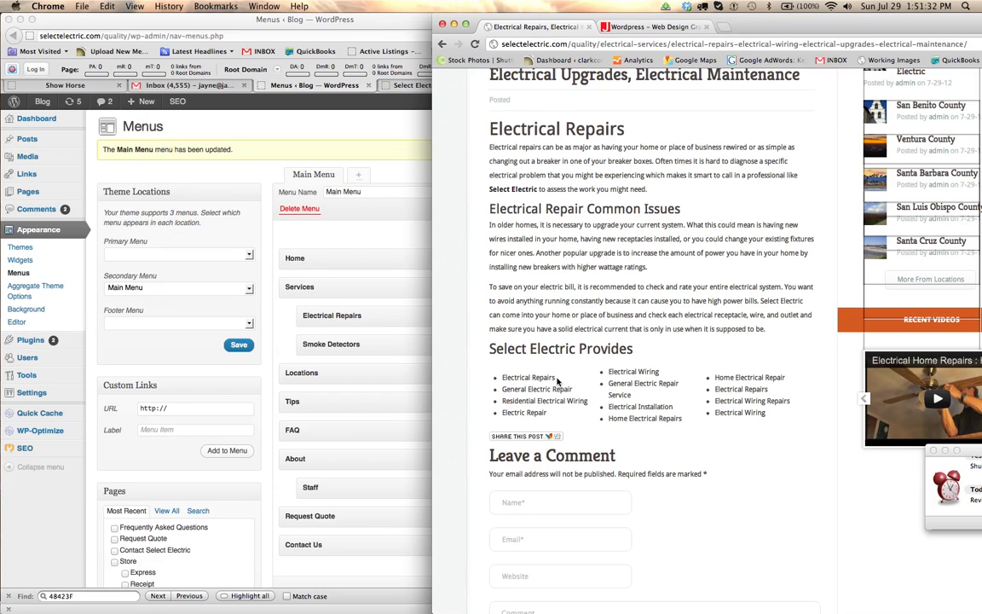
Step: Move the Chrome website window out of the way, bring Firefox's Posts window forward and open the Electrical Repairs post for editing
drag(558, 381, 504, 376)
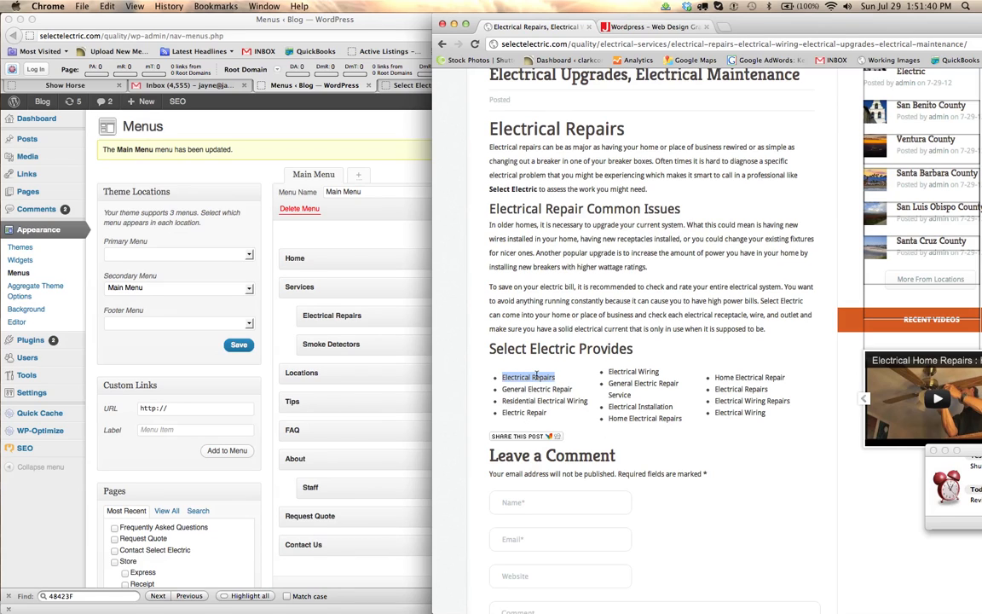
click(310, 139)
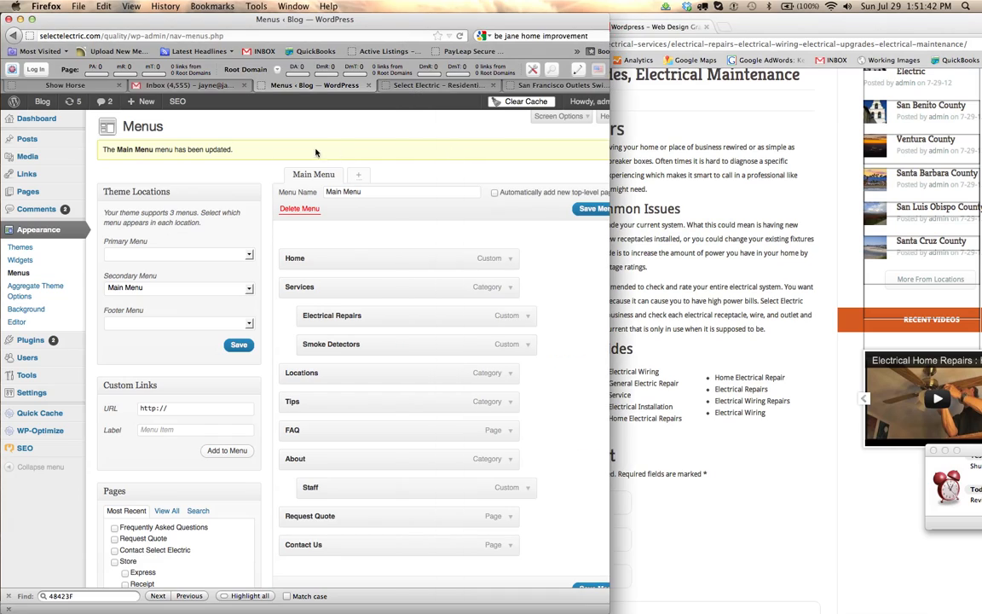
drag(740, 30, 767, 208)
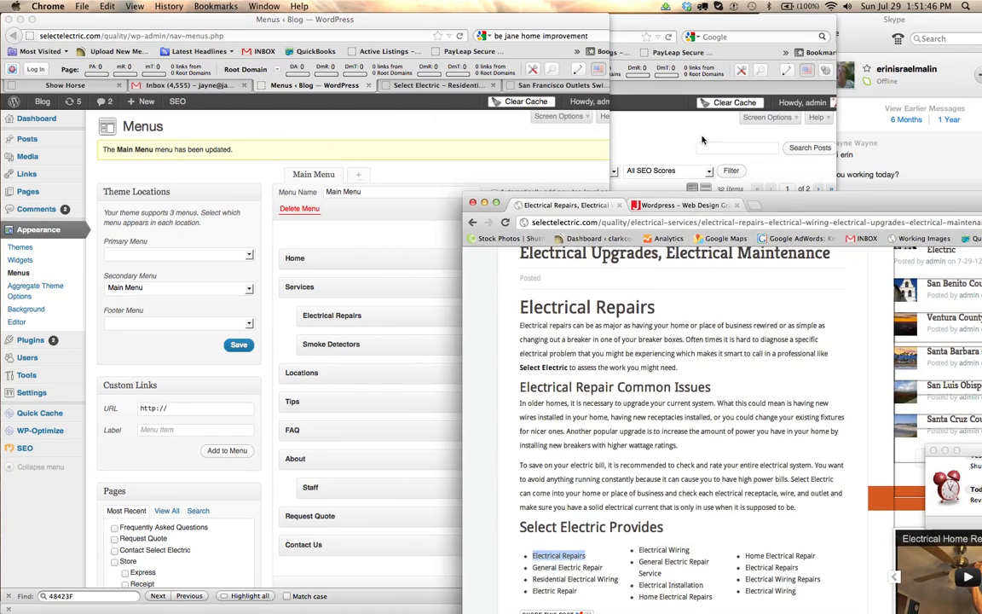
click(613, 125)
drag(646, 24, 606, 23)
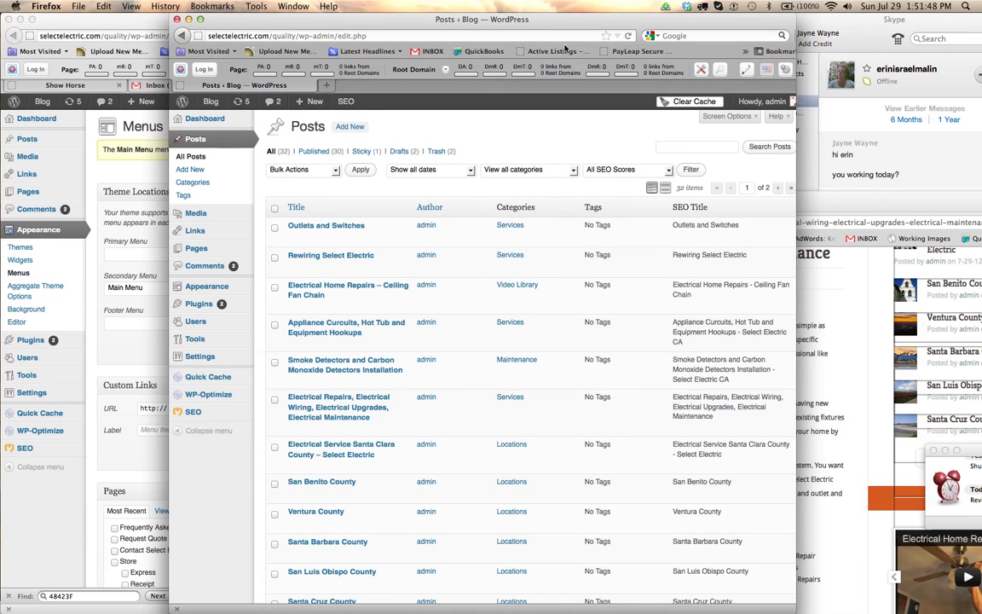
scroll(332, 315, down, 3)
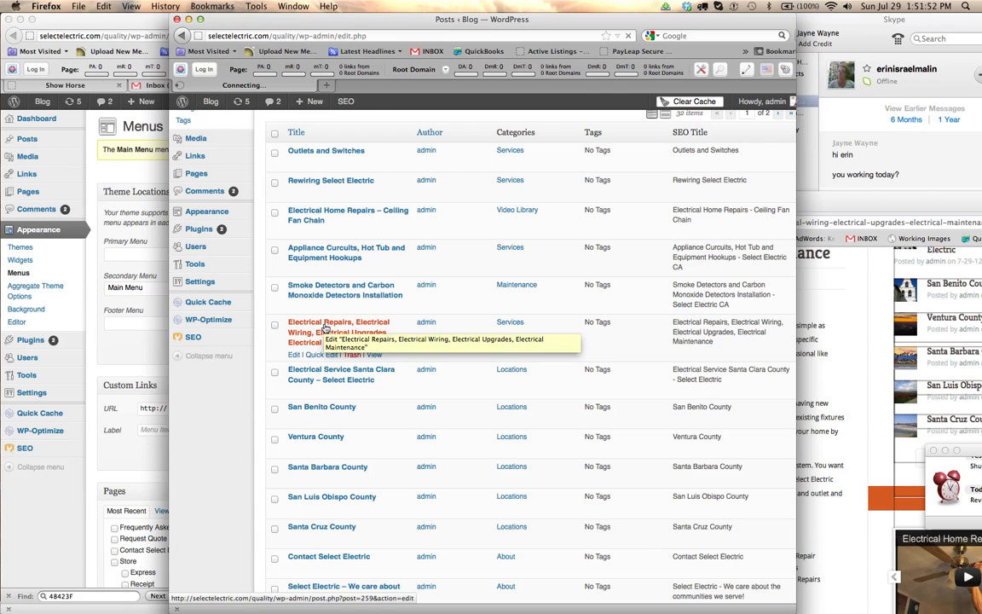
click(324, 328)
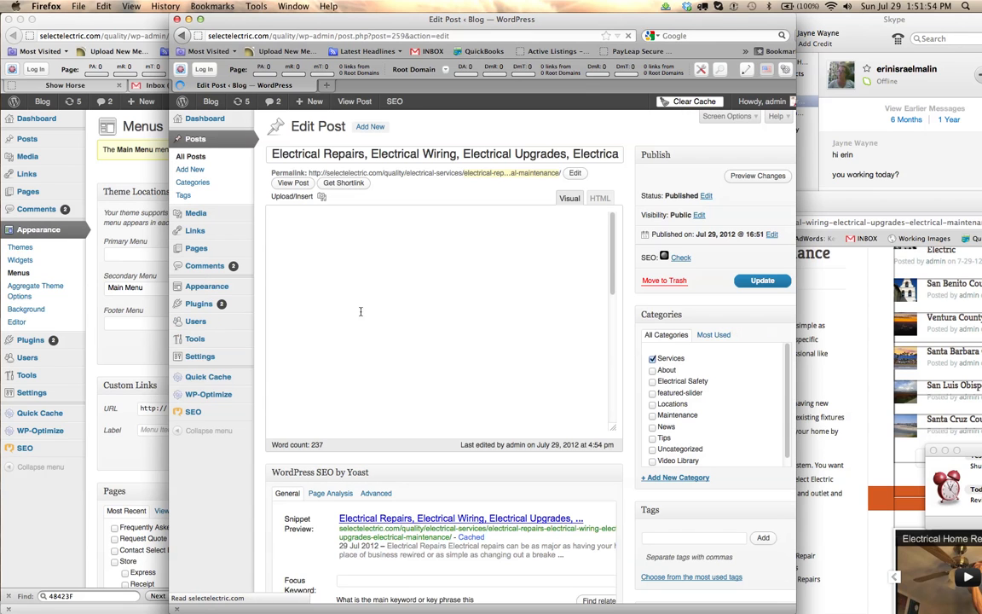
Step: Copy the Electrical Repairs page's address from Chrome and link the first "Electrical Repairs" item under Select Electric Provides to it
click(805, 229)
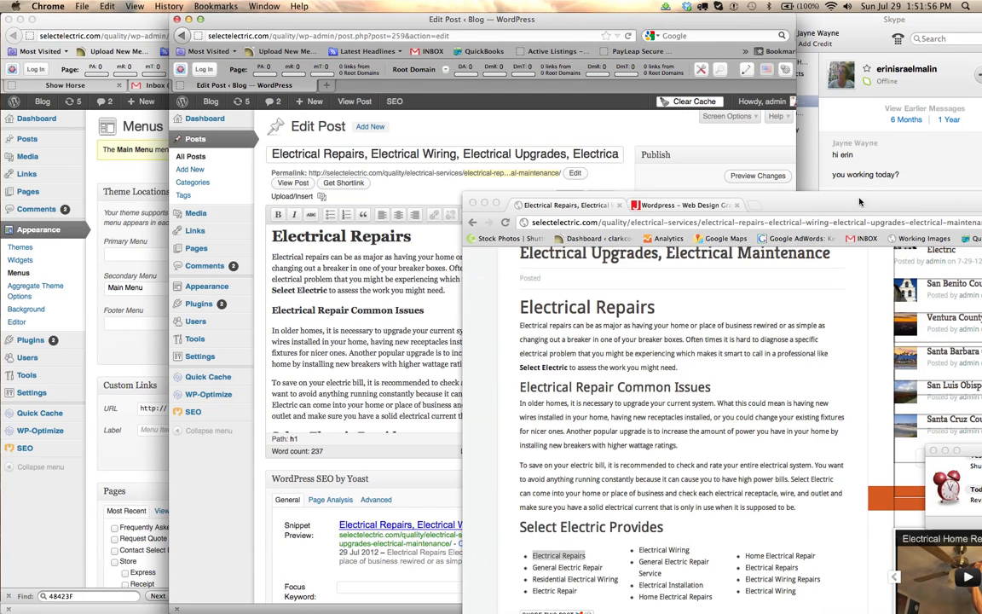
click(836, 222)
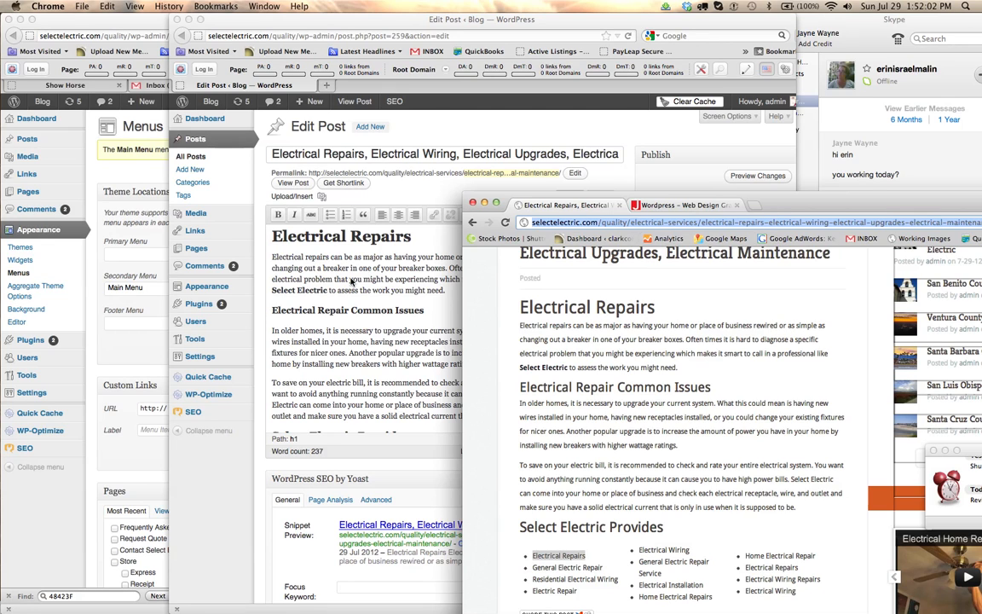
click(304, 258)
scroll(368, 376, down, 1)
scroll(368, 376, down, 3)
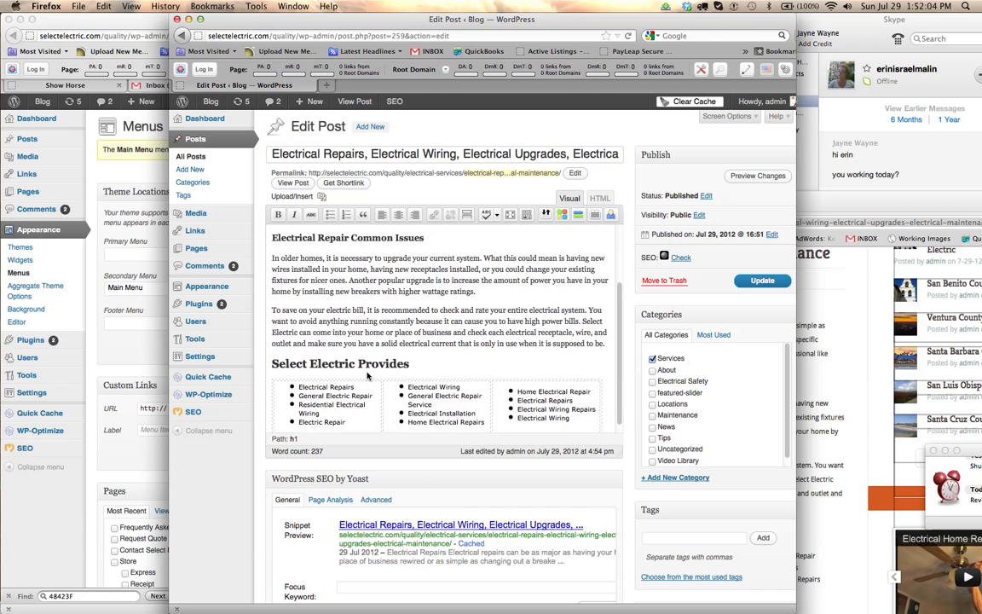
drag(356, 376, 299, 376)
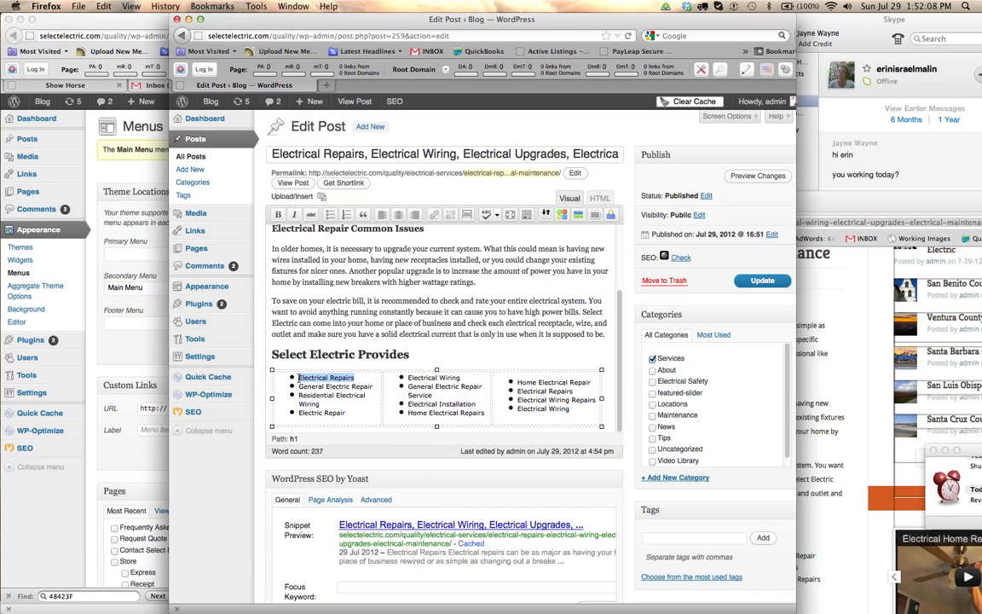
click(433, 216)
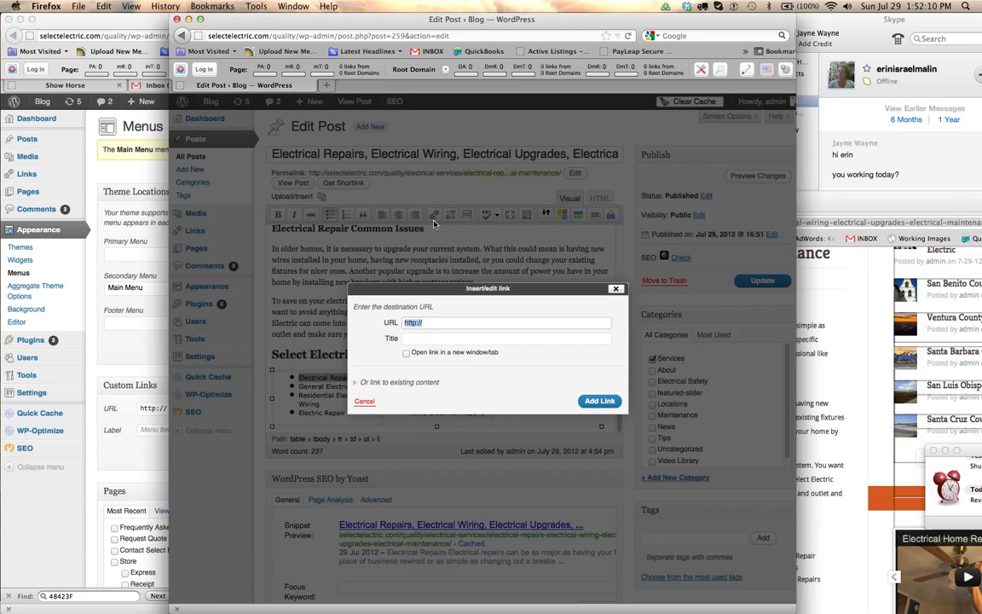
text(http://selectelectric.com/quality/electrical-services/electrical-repairs-electrical-wiring-electrical-upgrades-electrical-maintenance/)
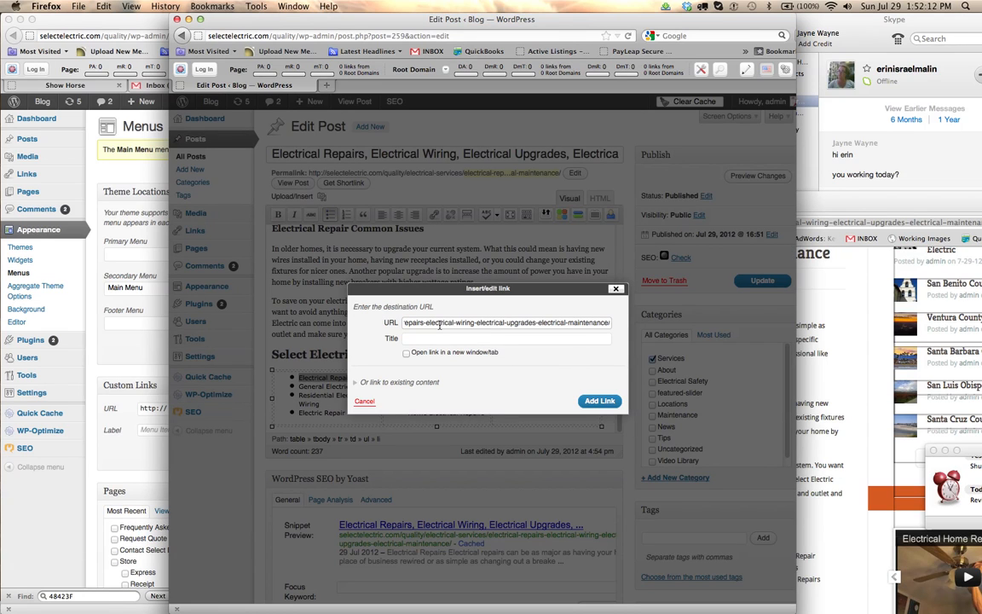
click(597, 400)
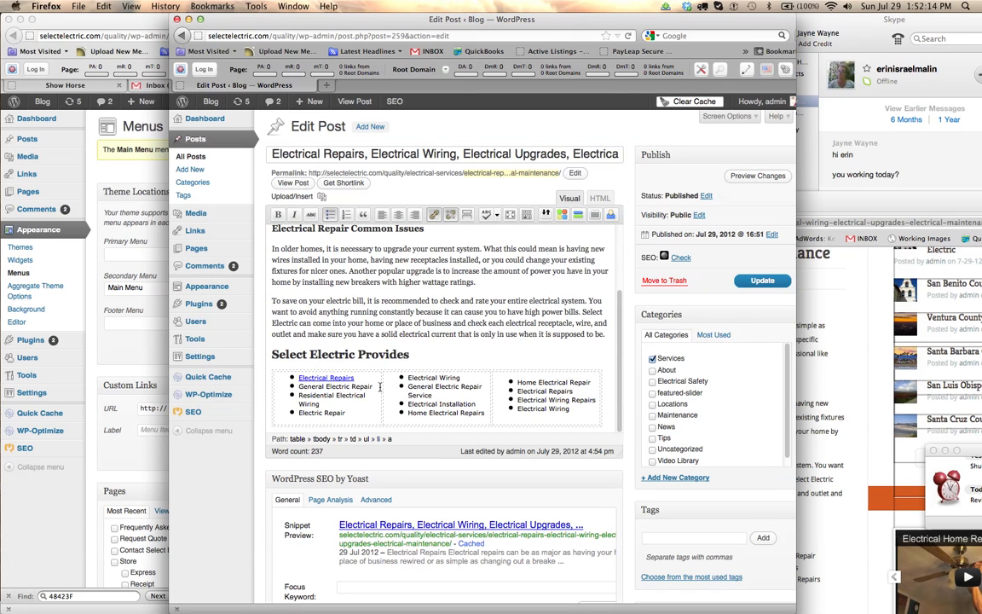
Step: Link the "General Electric Repair" item under Select Electric Provides to the same Electrical Repairs page address
click(374, 385)
drag(375, 385, 298, 386)
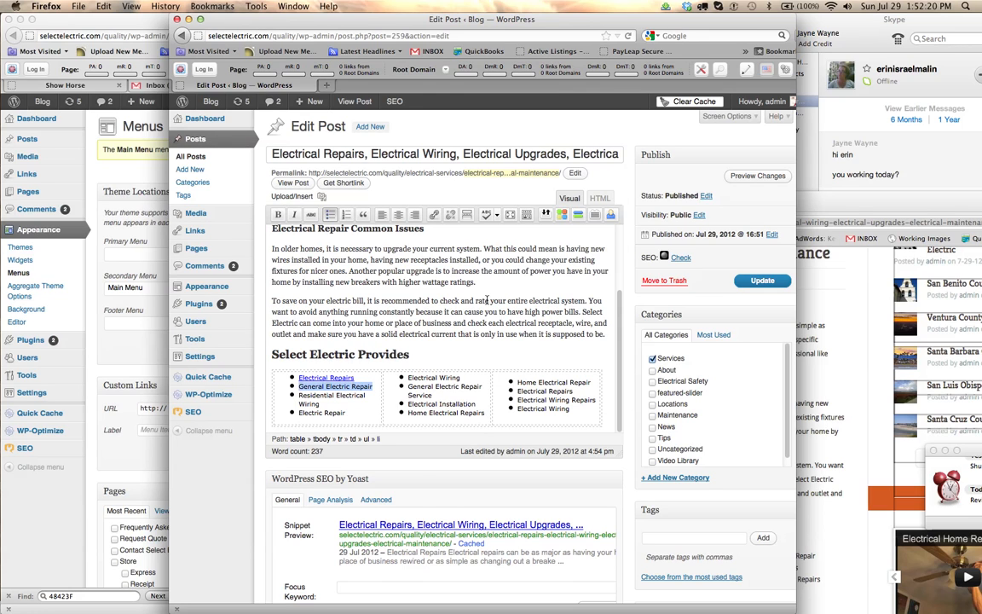
scroll(486, 299, down, 1)
scroll(486, 300, down, 2)
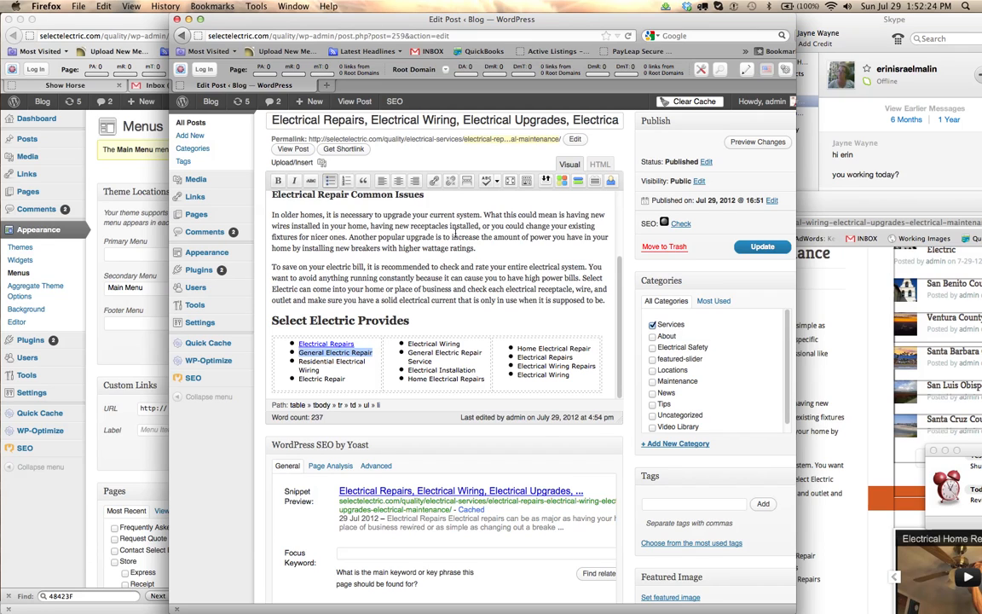
key(alt+shift+a)
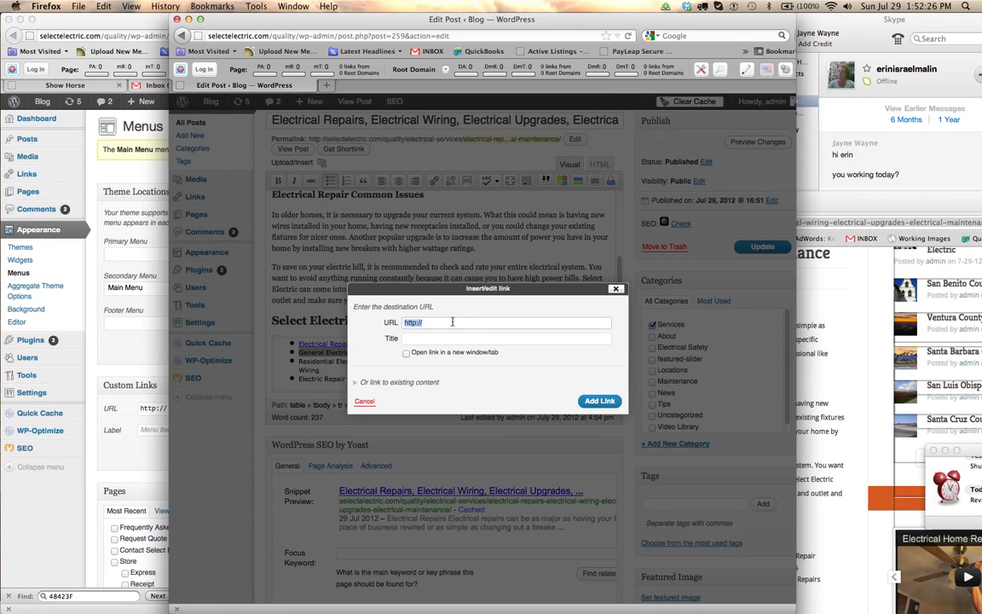
text(http://selectelectric.com/quality/electrical-services/electrical-repairs-electrical-wiring-electrical-upgrades-electrical-maintenance/)
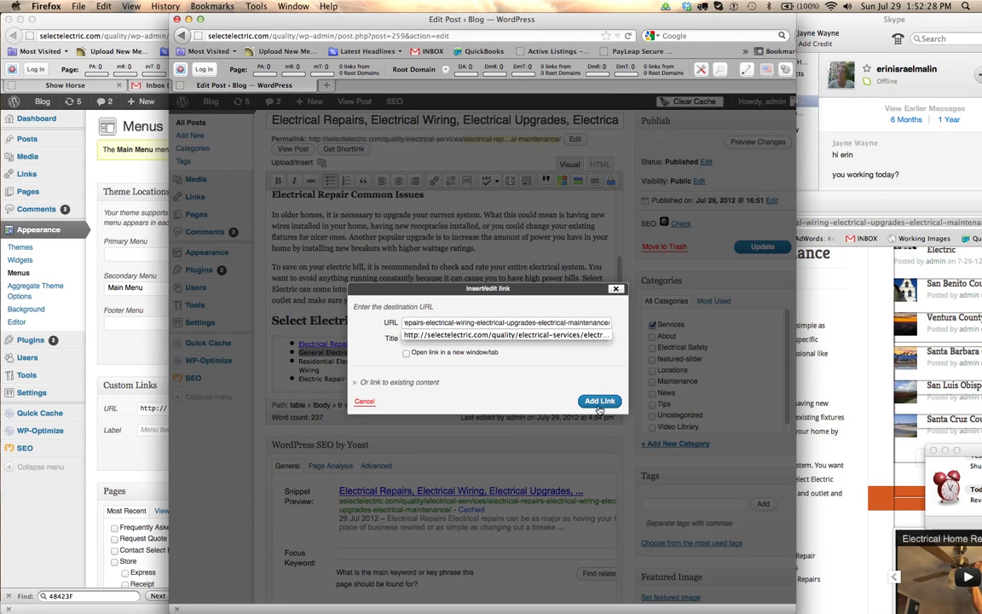
click(599, 400)
click(444, 288)
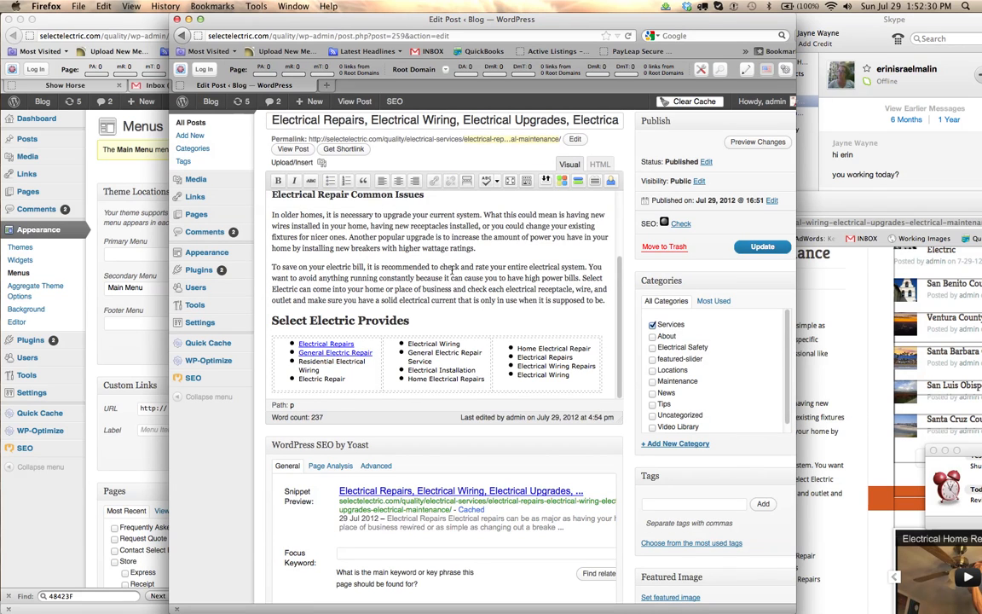
Step: Update the published Electrical Repairs post with the new list links
scroll(452, 271, up, 1)
scroll(453, 273, up, 4)
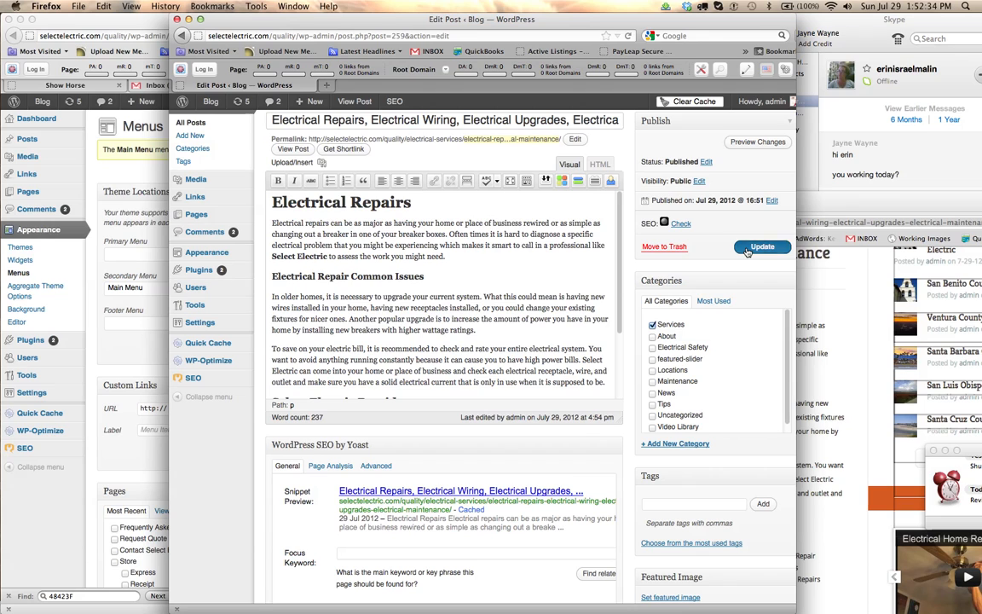
click(761, 246)
scroll(432, 392, down, 5)
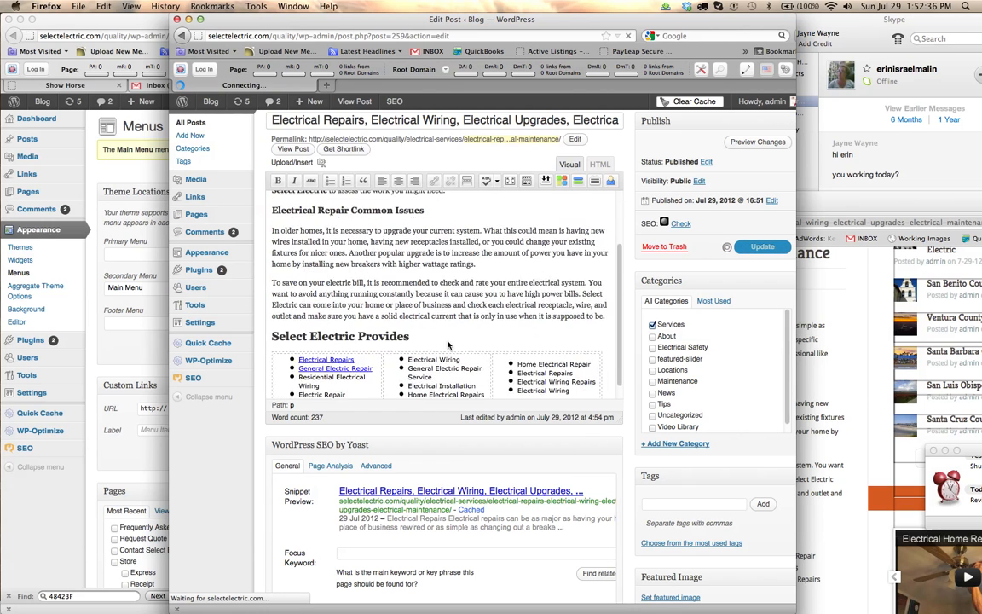
scroll(439, 366, up, 5)
scroll(446, 342, down, 5)
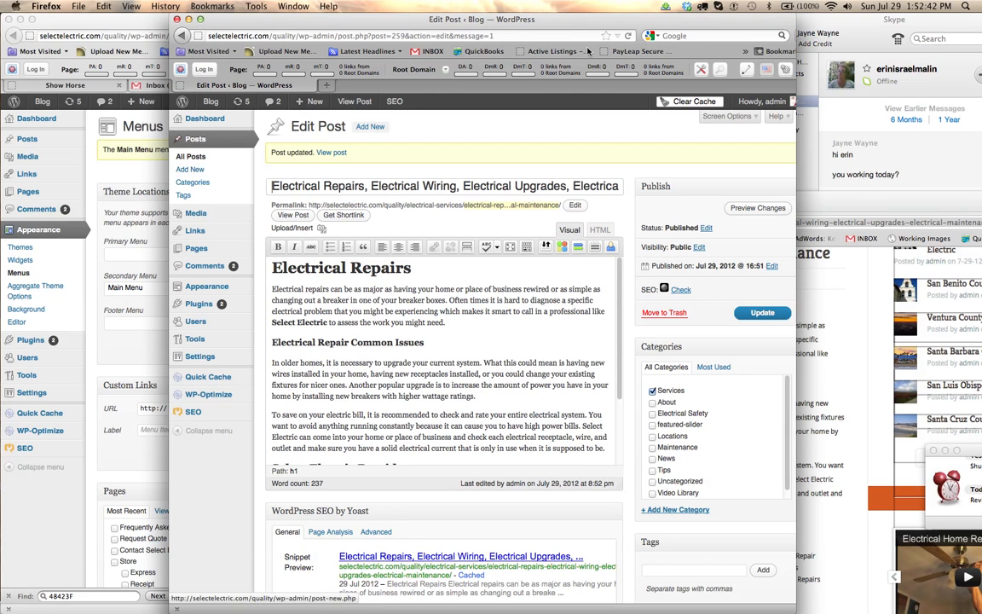
Step: Examine the post's opening paragraph, highlighting words such as "having", "home" and "experiencing" as possible places for in-text links
drag(600, 24, 589, 24)
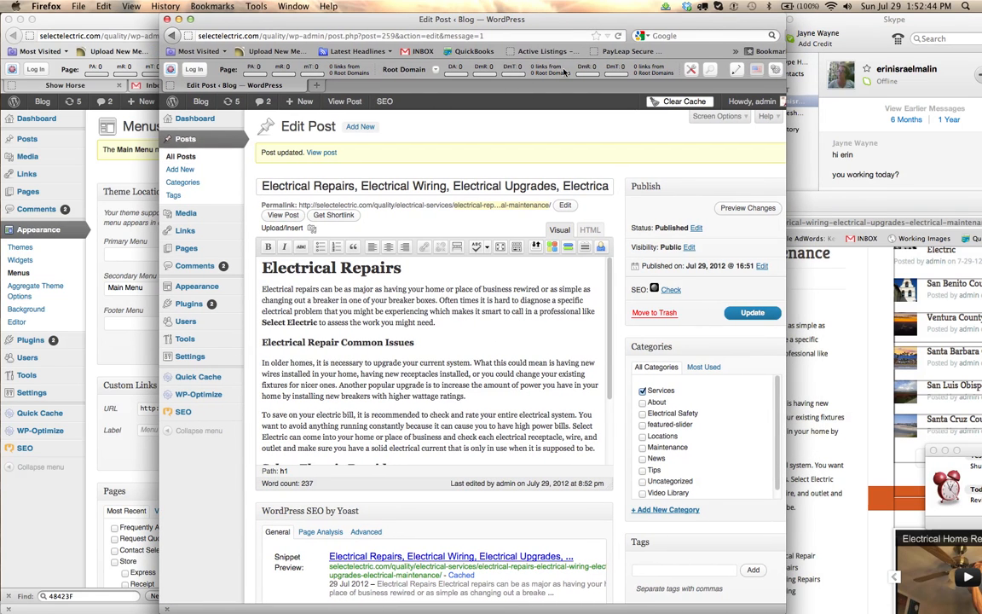
drag(383, 290, 399, 291)
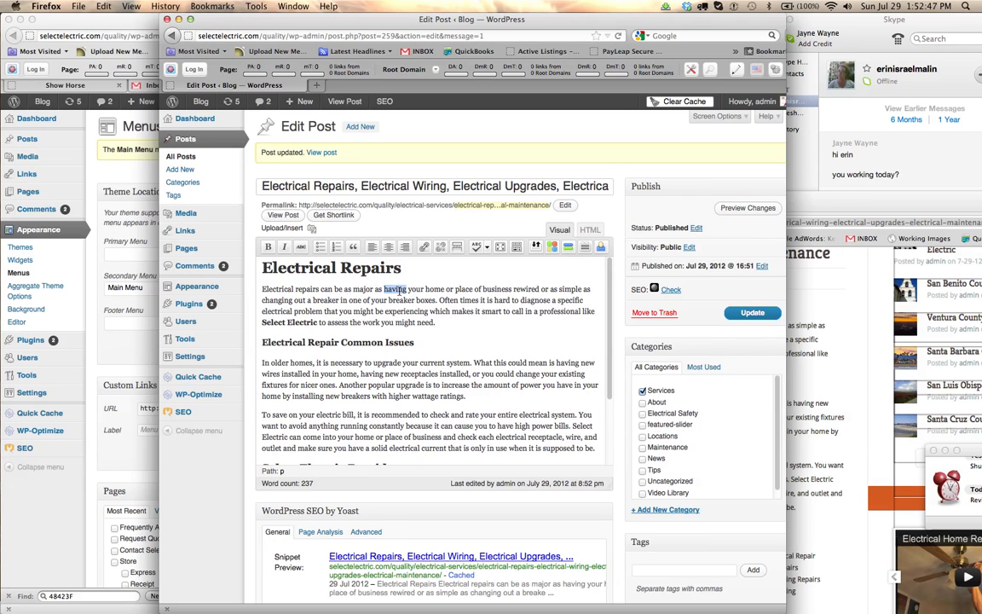
double_click(378, 311)
triple_click(432, 310)
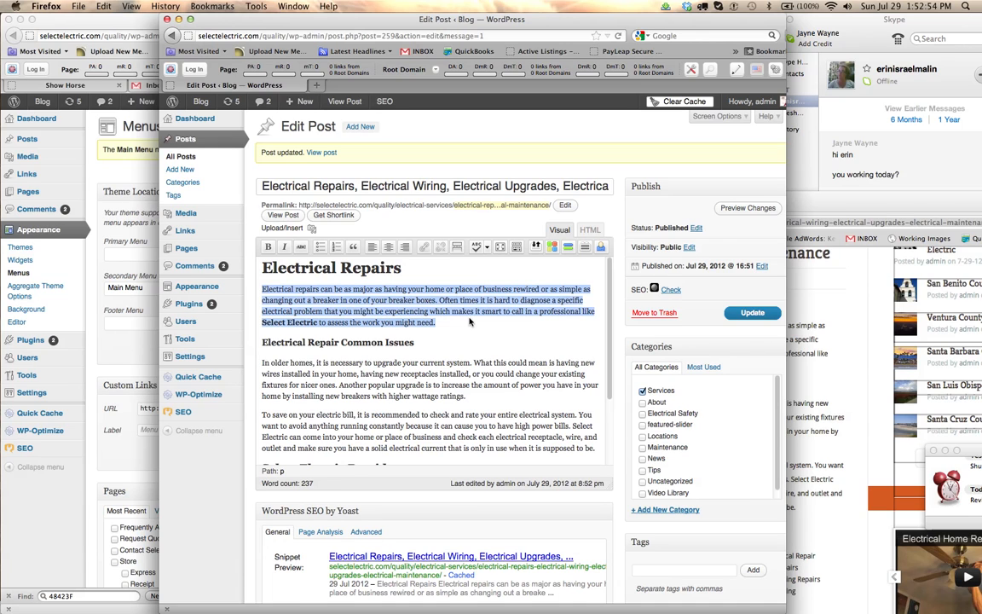
click(404, 322)
triple_click(447, 311)
scroll(427, 311, down, 3)
scroll(427, 311, up, 3)
double_click(396, 310)
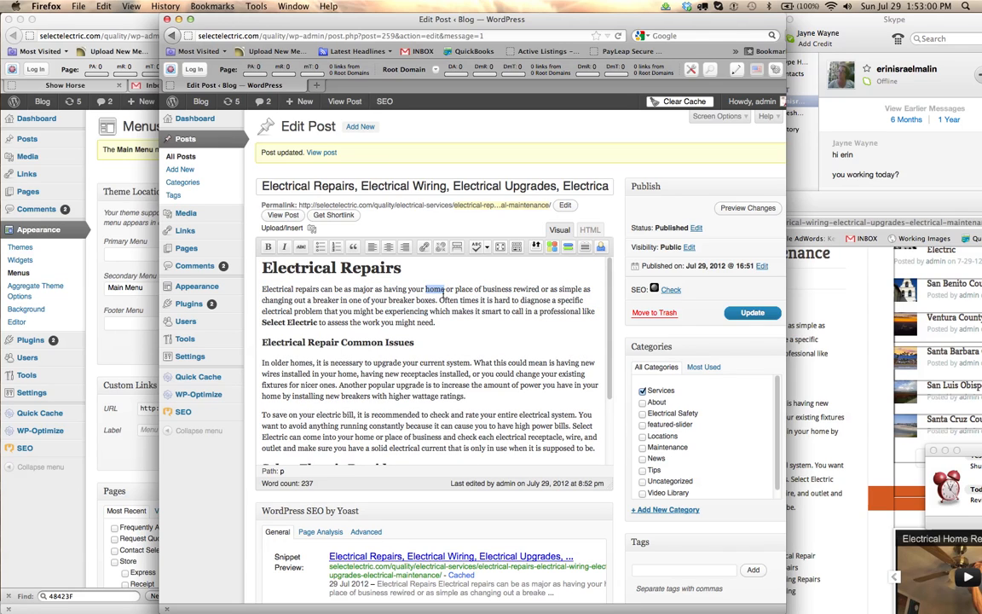
double_click(449, 289)
double_click(400, 300)
double_click(435, 288)
double_click(401, 300)
click(437, 310)
double_click(388, 311)
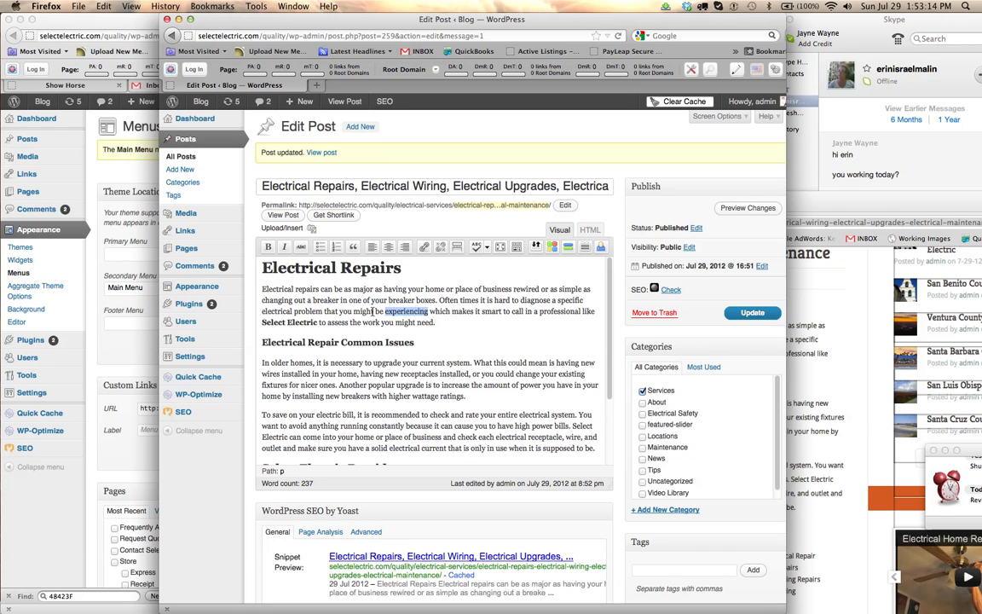
Step: Compare the post's body paragraphs with the linked service list, highlighting "recommended" and the opening phrase "Electrical repairs"
scroll(370, 311, down, 2)
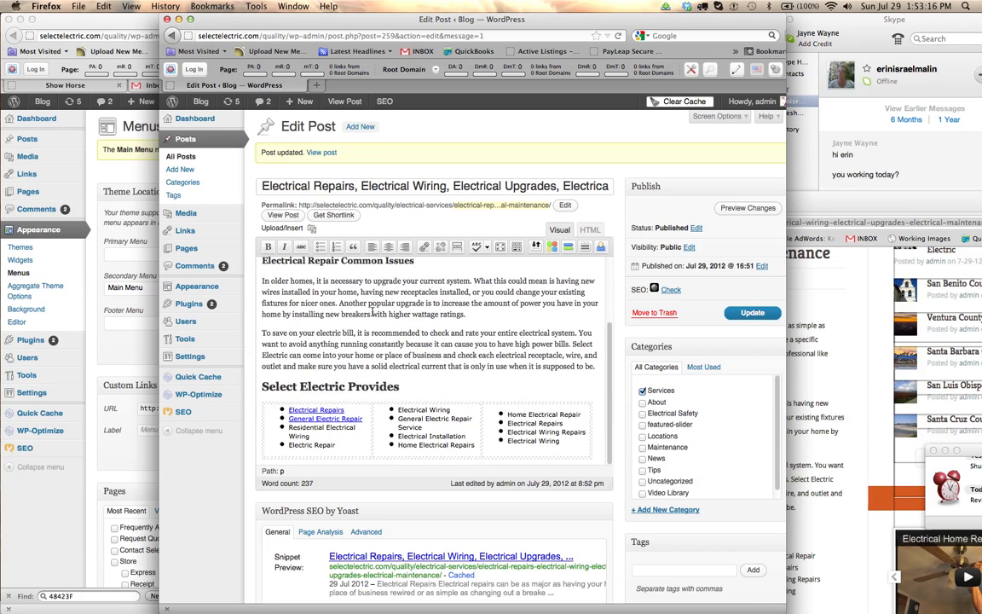
scroll(371, 324, up, 2)
scroll(368, 354, down, 2)
double_click(380, 332)
scroll(380, 332, down, 1)
scroll(416, 339, up, 2)
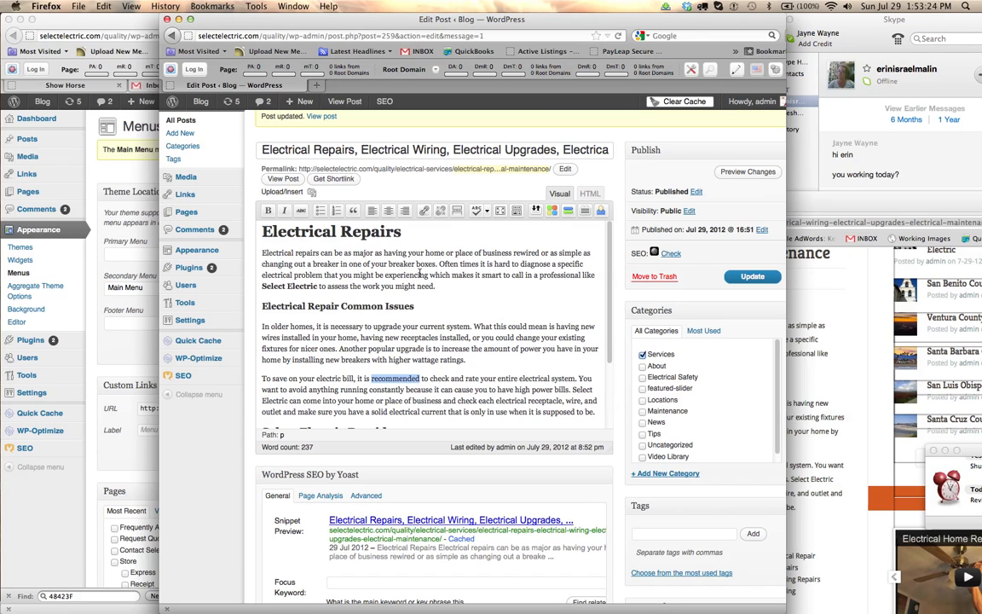
click(320, 250)
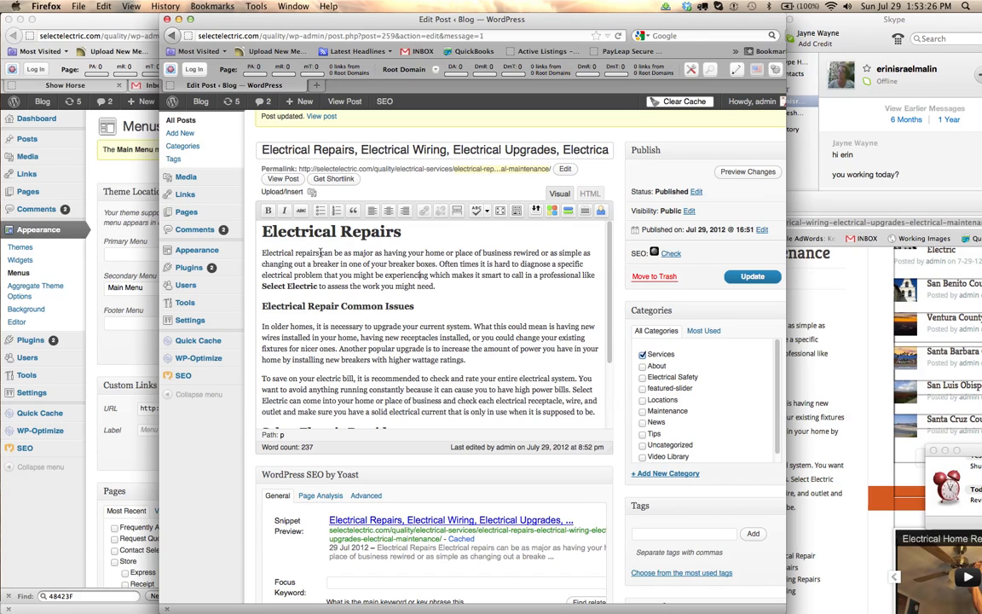
drag(320, 252, 262, 256)
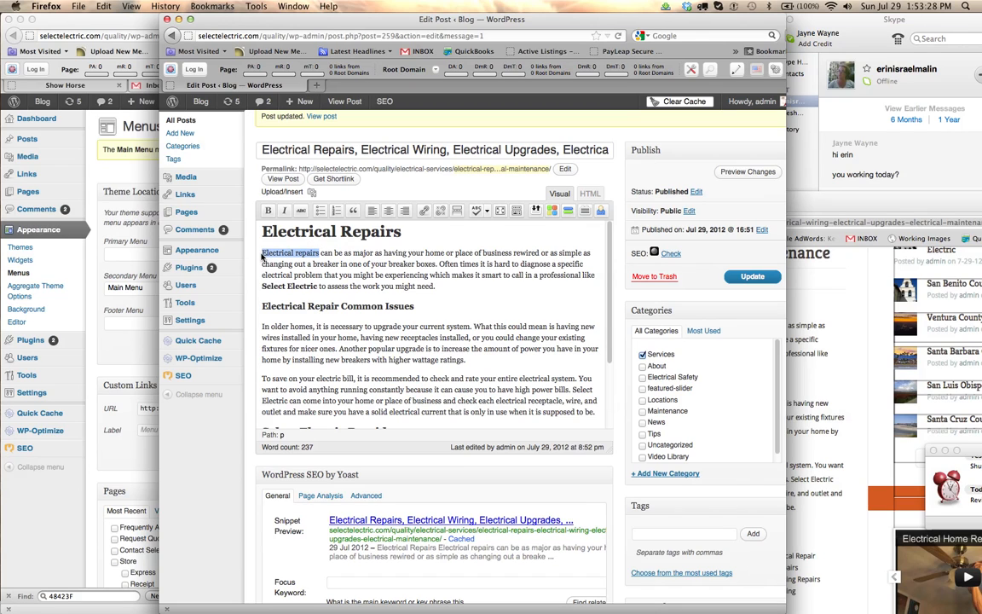
click(425, 287)
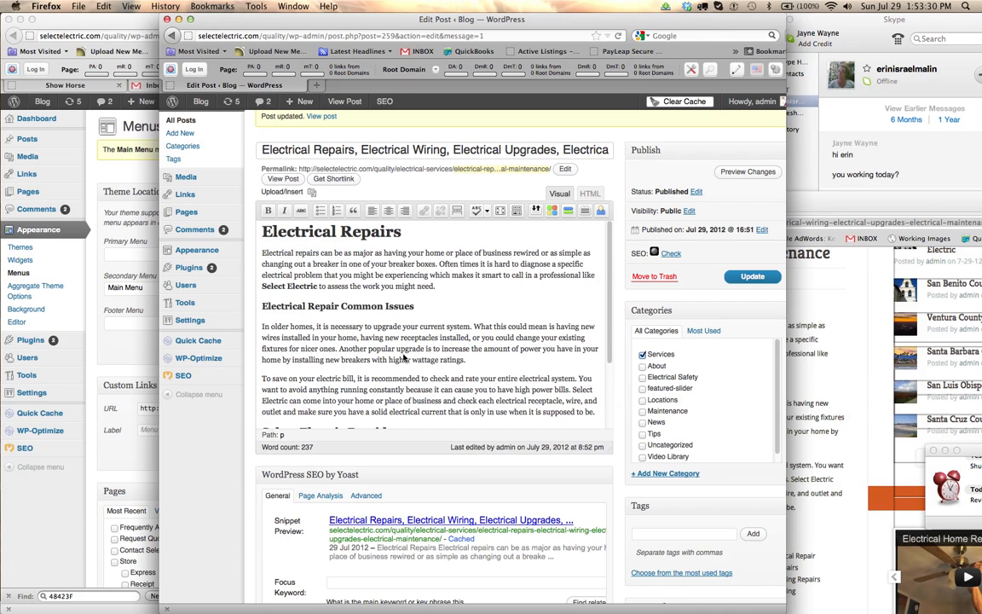
Step: Look over the post's service list and the WordPress SEO by Yoast fields below the editor
scroll(404, 357, up, 2)
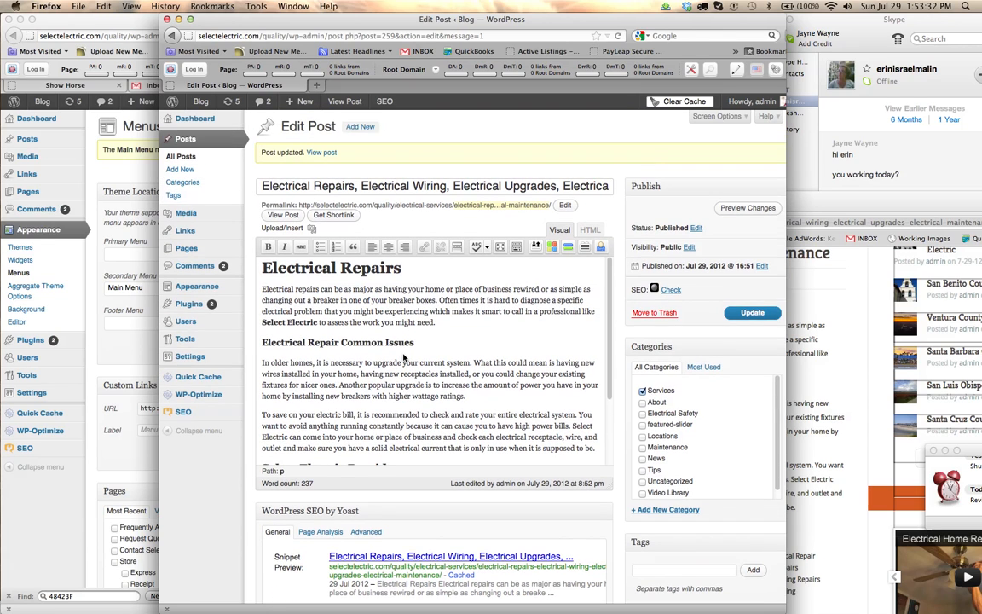
scroll(493, 362, down, 3)
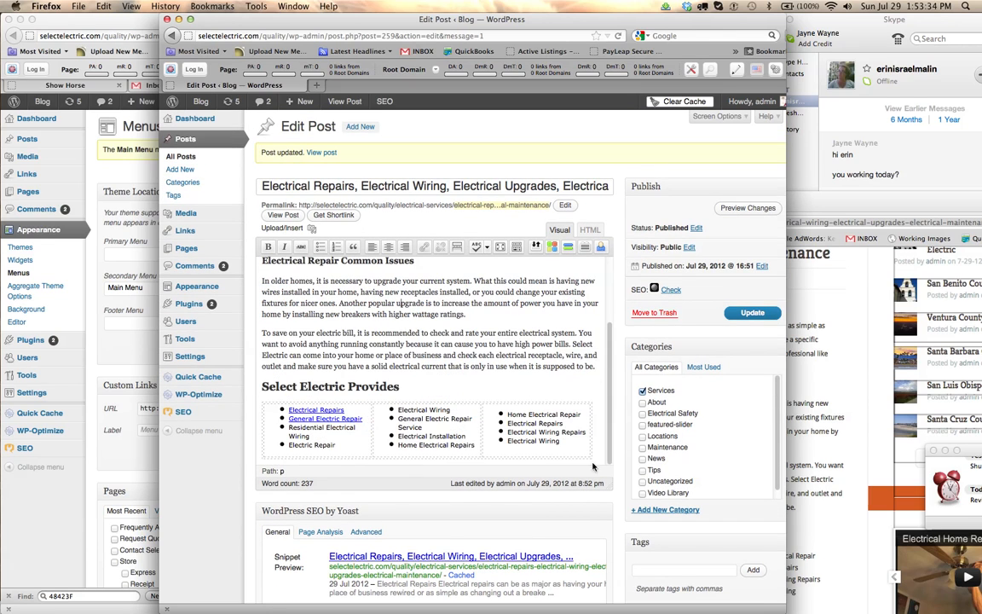
scroll(605, 490, down, 5)
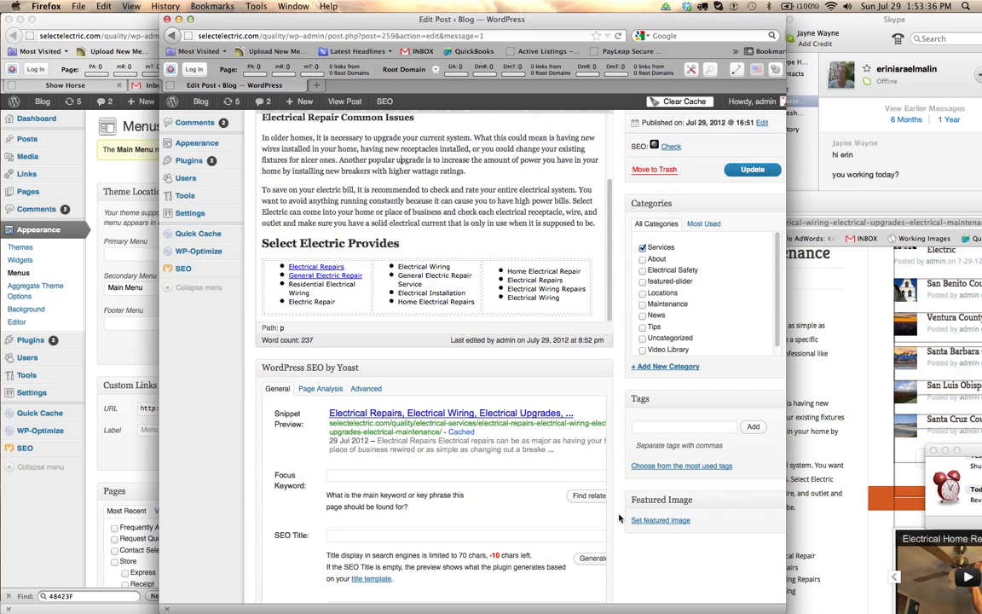
scroll(620, 518, down, 1)
scroll(618, 517, down, 1)
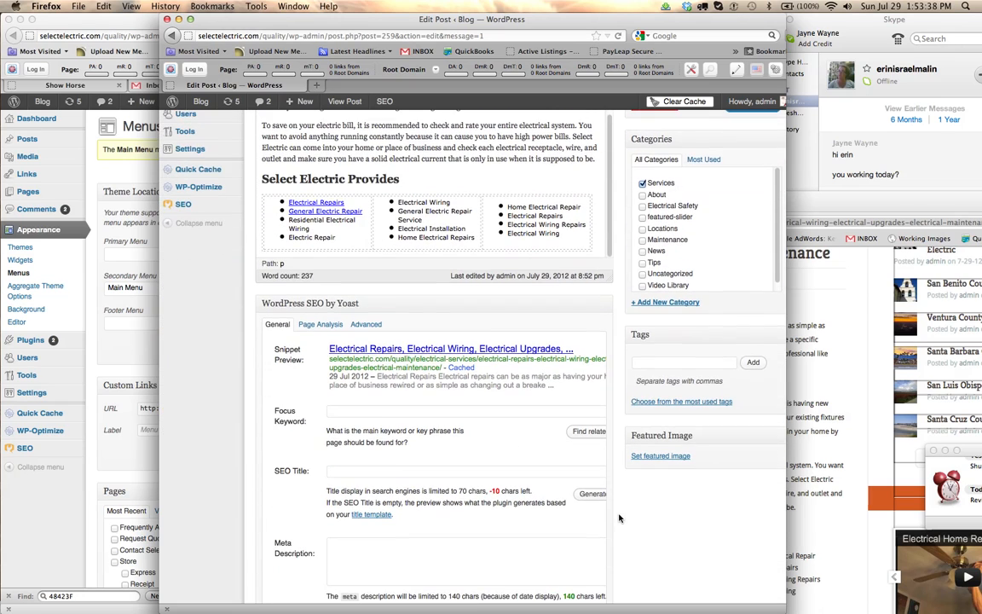
Step: Copy the post title into the Yoast SEO title and extend it to "Electrical Repairs, Electrical Wiring, Electrical Upgrades, Electrical Maintenance - Select Electric"
click(384, 470)
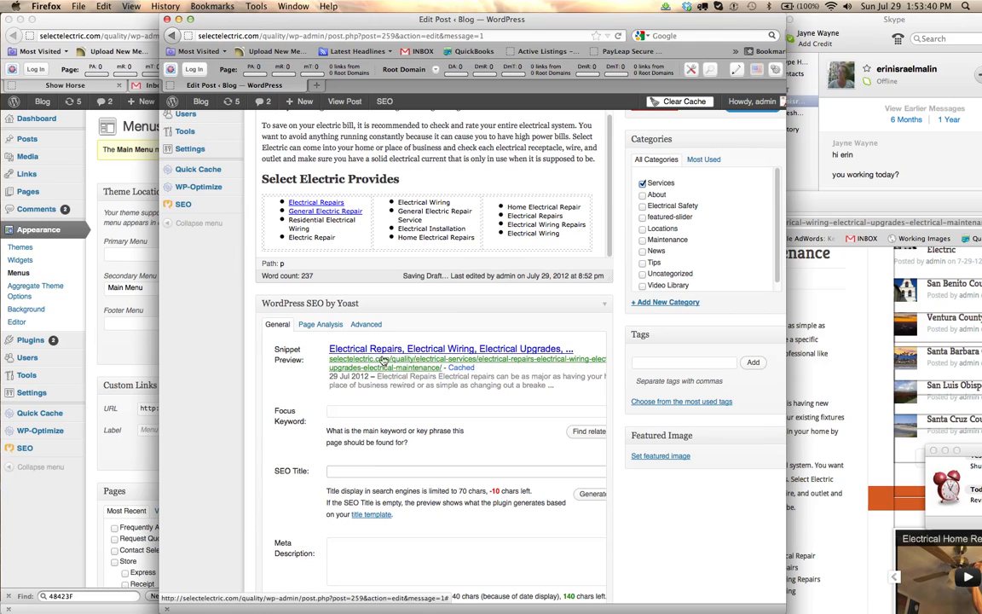
click(456, 348)
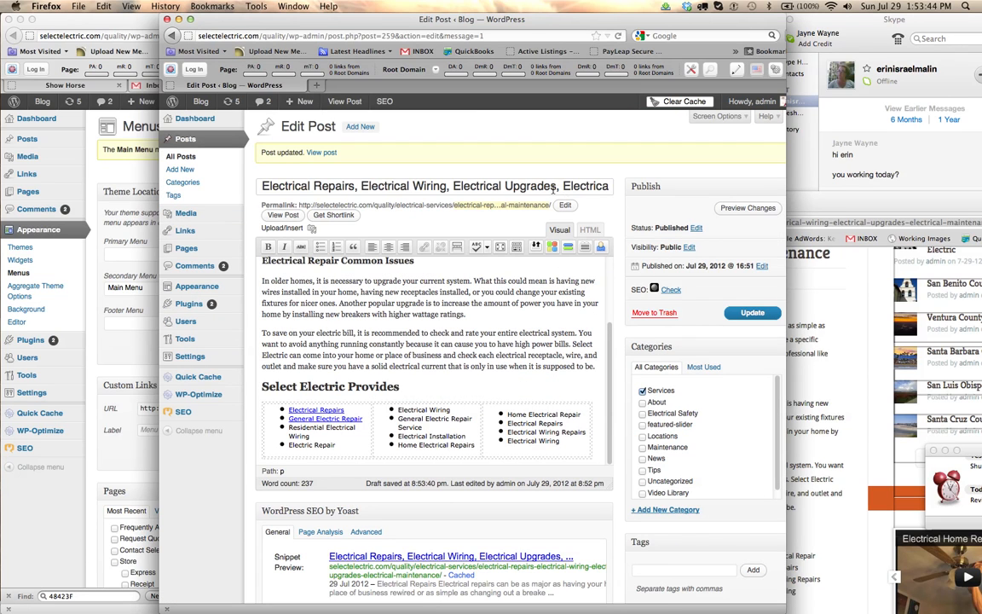
triple_click(554, 187)
key(super+c)
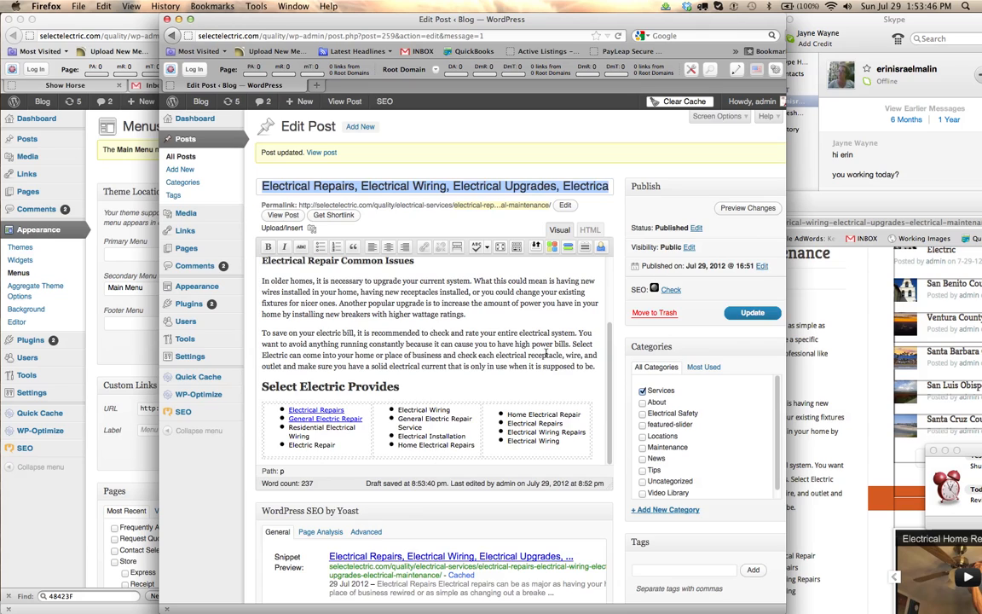
scroll(546, 353, down, 5)
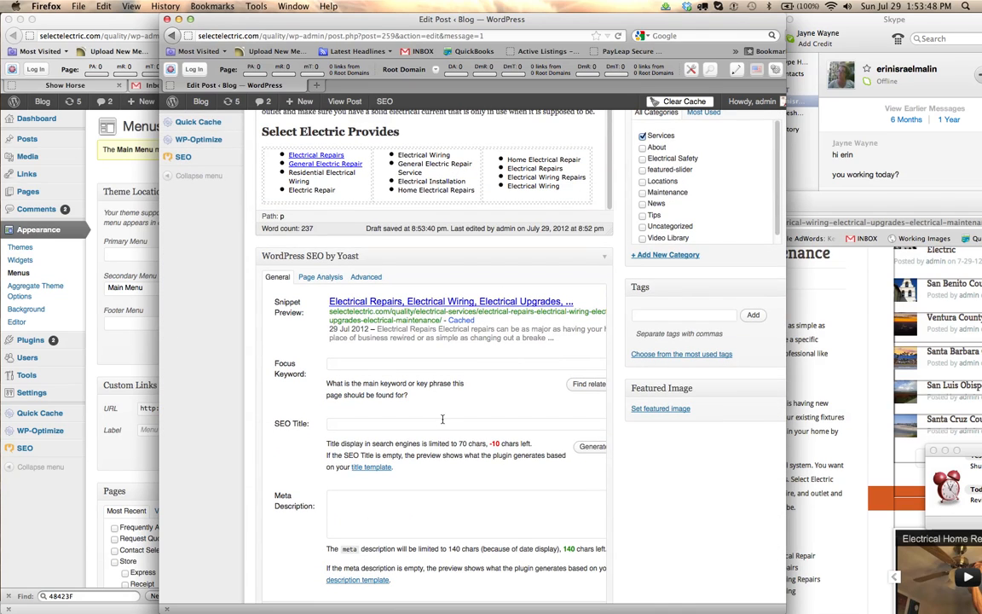
click(442, 421)
key(super+v)
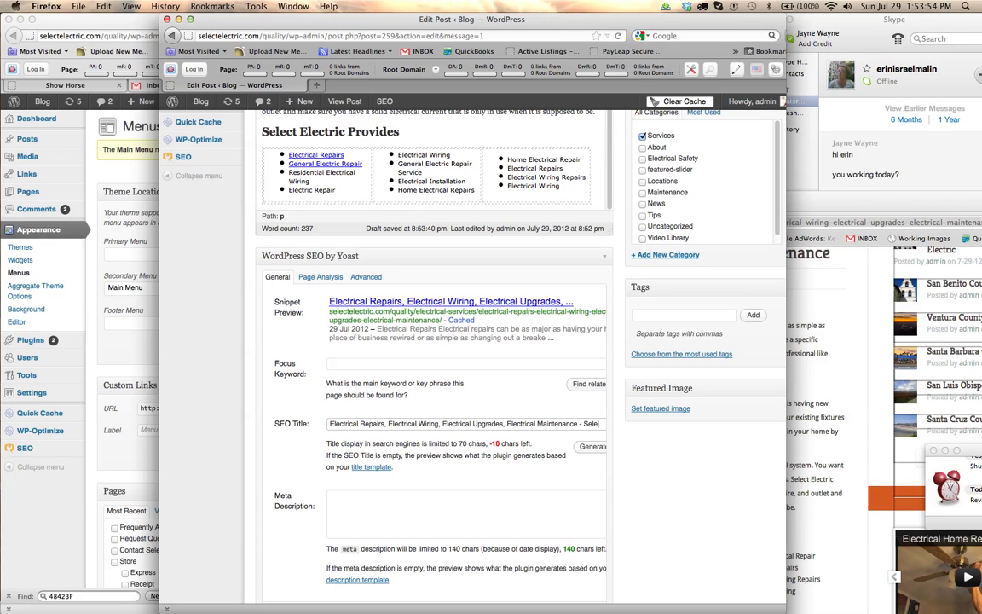
scroll(427, 409, right, 3)
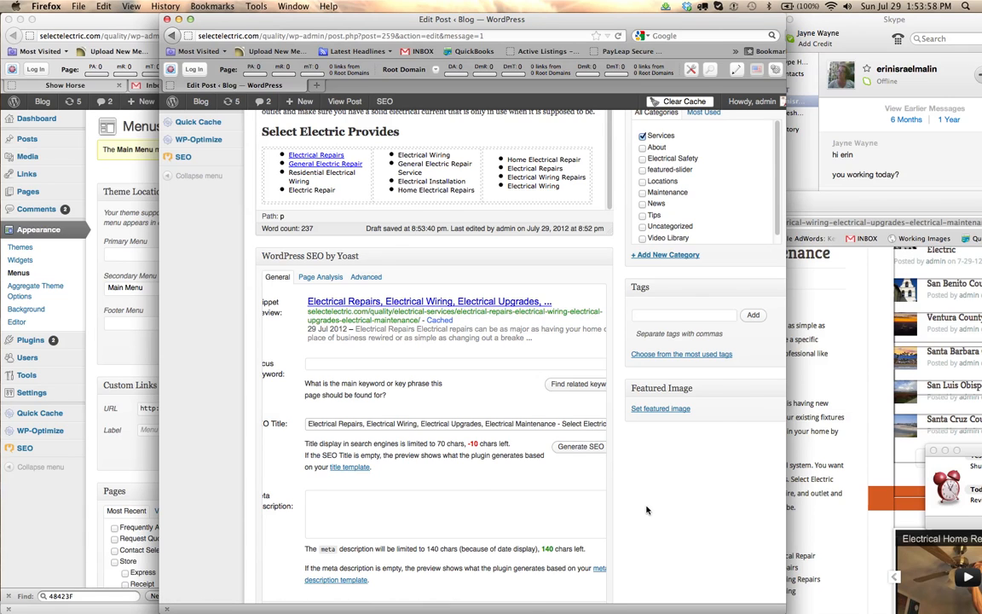
Step: Update the Electrical Repairs post with the new SEO title and check the saved title in the Yoast fields
scroll(646, 510, up, 3)
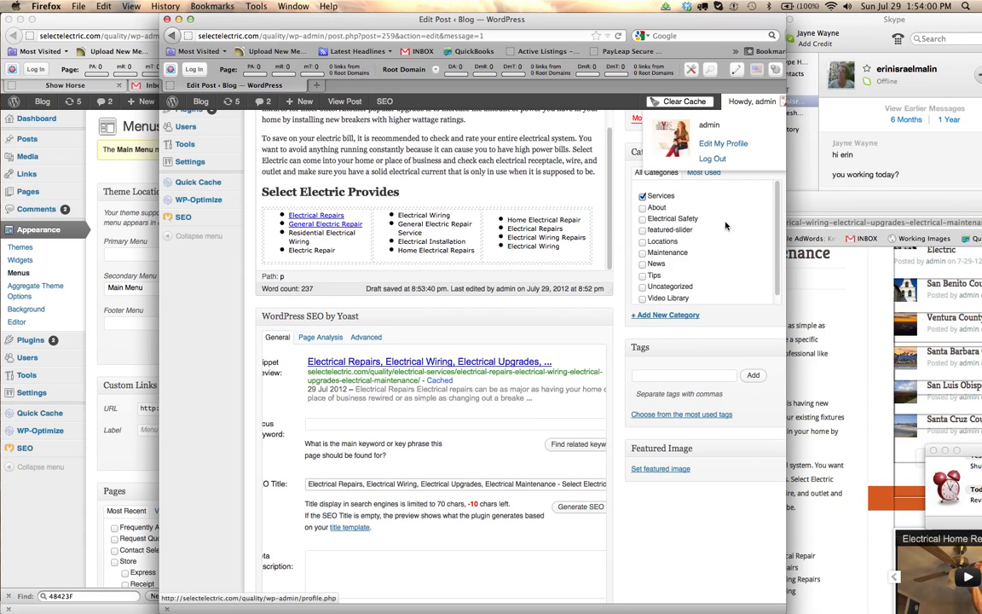
click(746, 126)
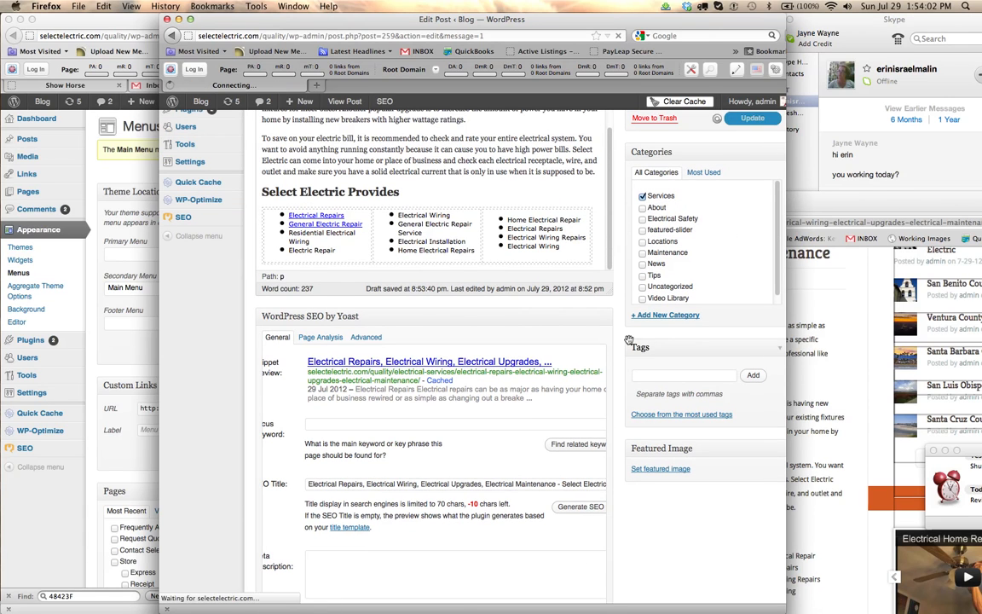
scroll(564, 444, down, 5)
click(515, 444)
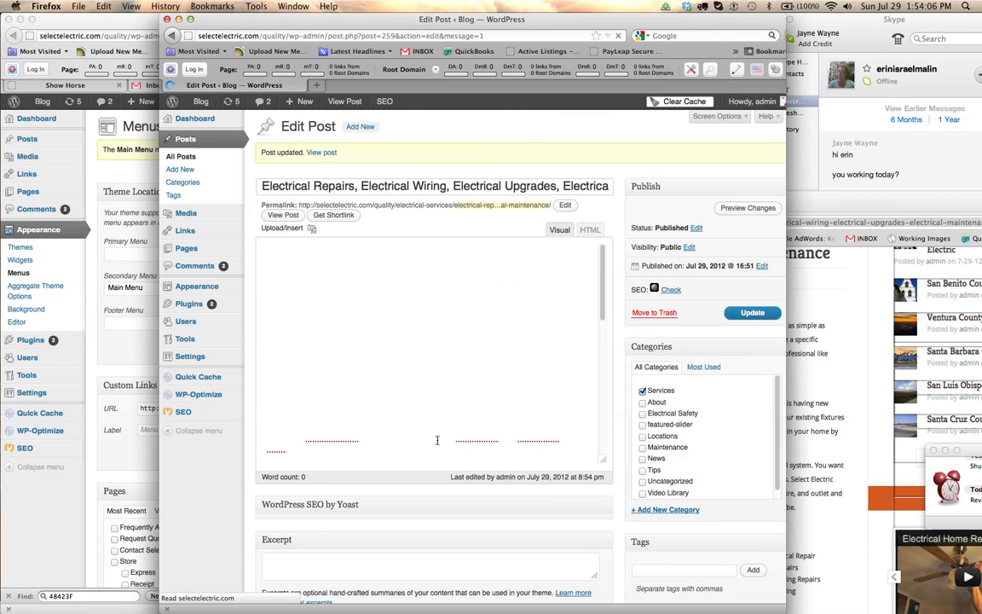
scroll(464, 469, down, 5)
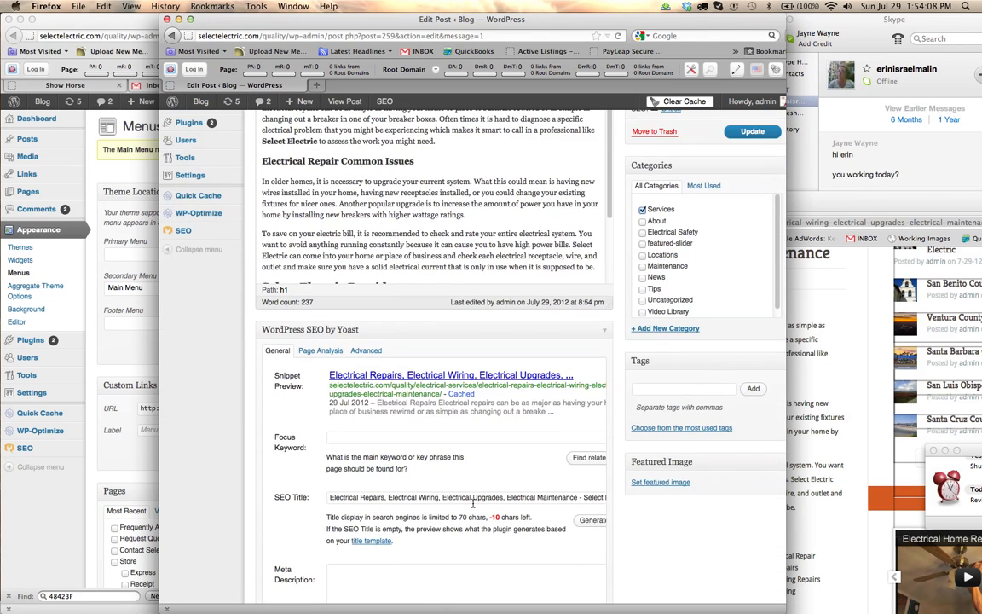
scroll(453, 482, down, 2)
click(442, 500)
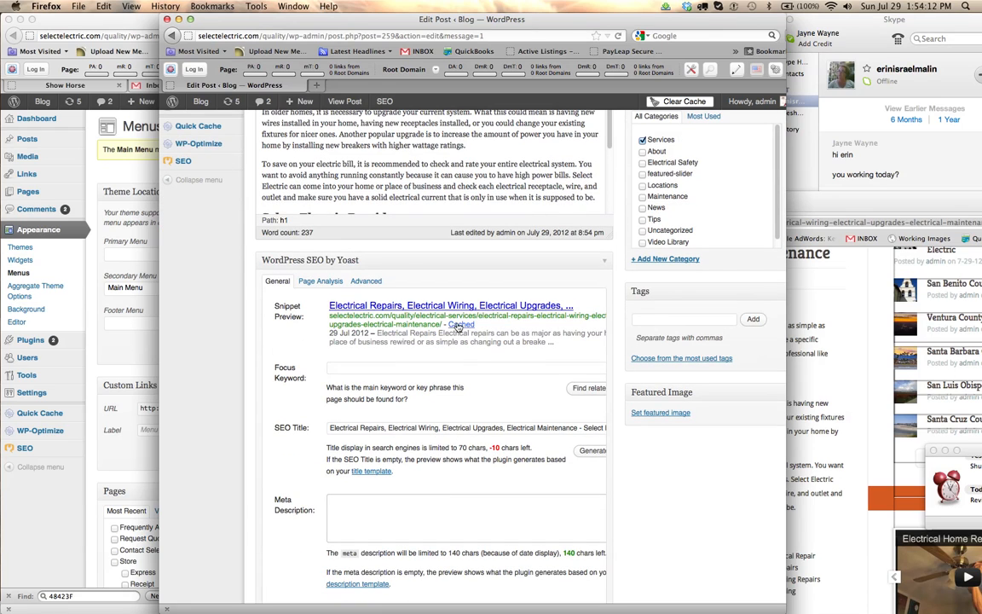
Step: Review the post's body text and service list, highlighting "to diagnose" and "times" in the opening paragraph
scroll(488, 298, up, 4)
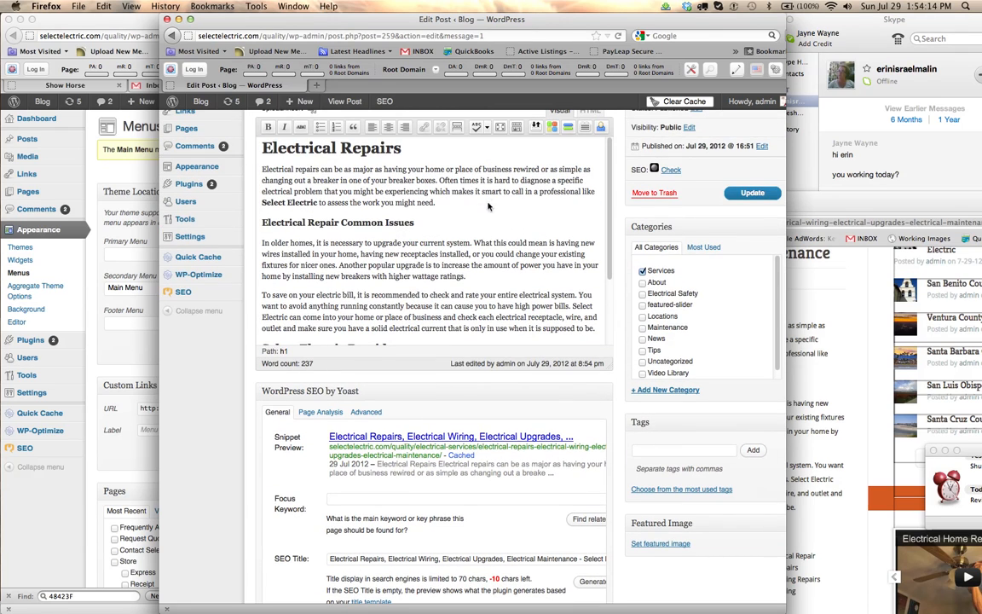
drag(551, 182, 516, 185)
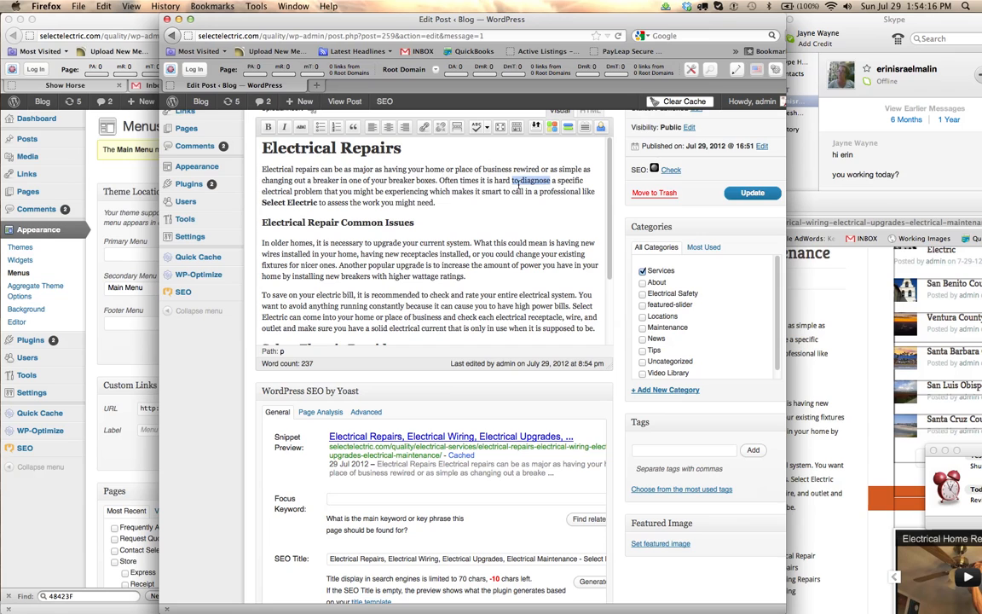
double_click(469, 180)
scroll(437, 201, up, 1)
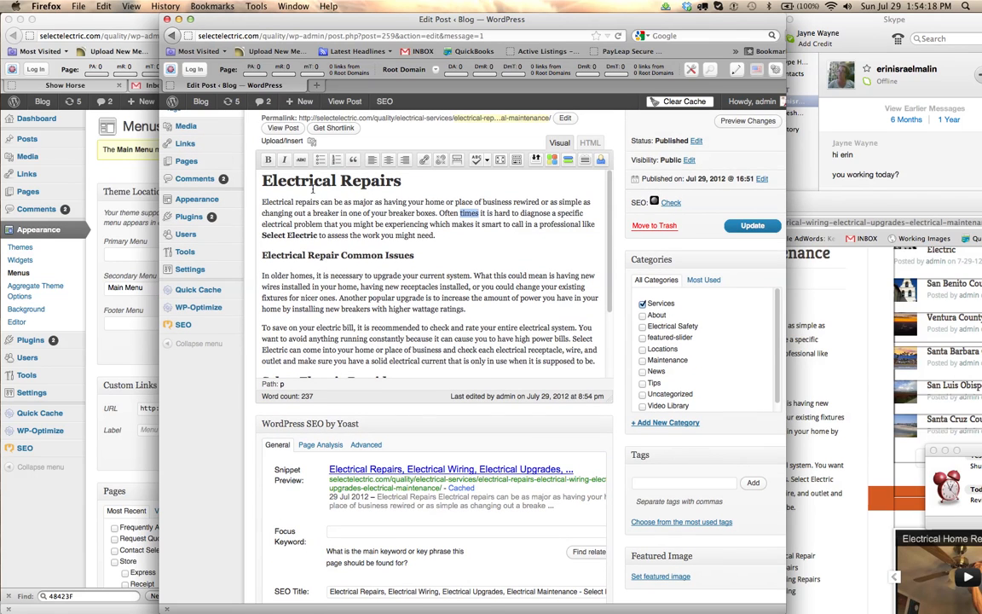
scroll(436, 271, down, 2)
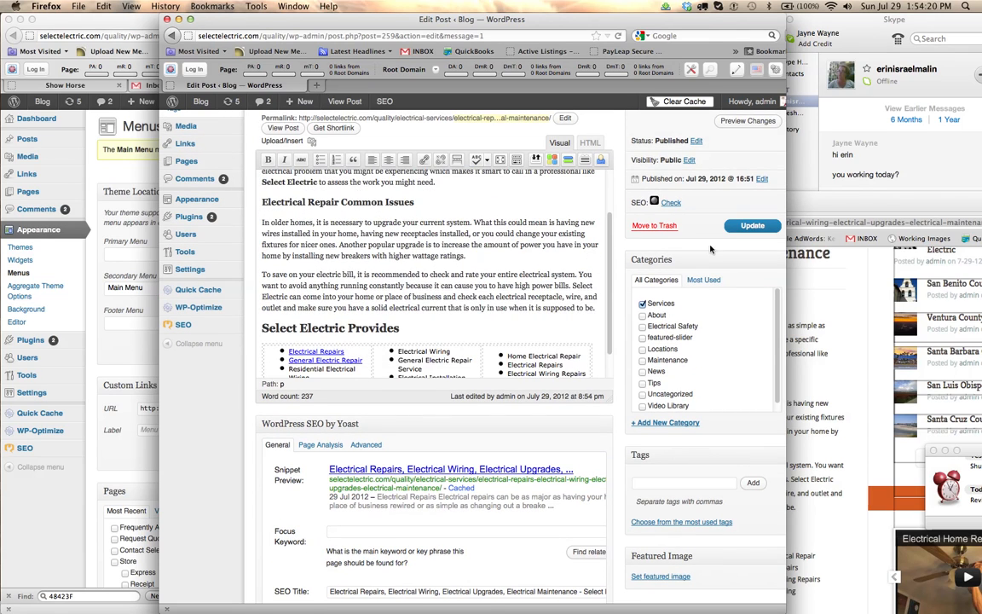
scroll(319, 241, up, 2)
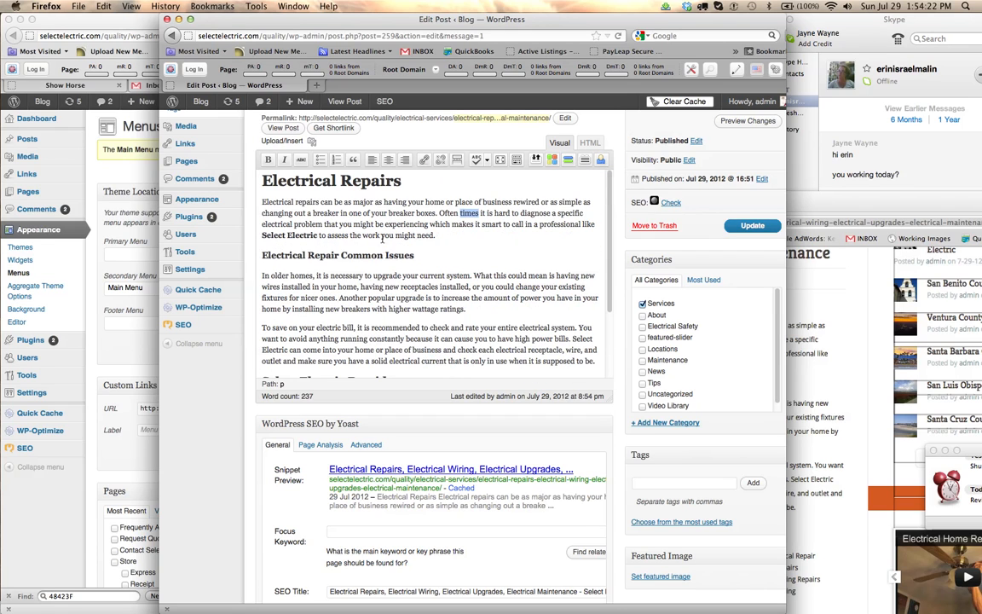
Step: Switch to the OpenOffice.org Writer outline, highlight the topic "Content in Practice", and move the document back out of the way
click(142, 601)
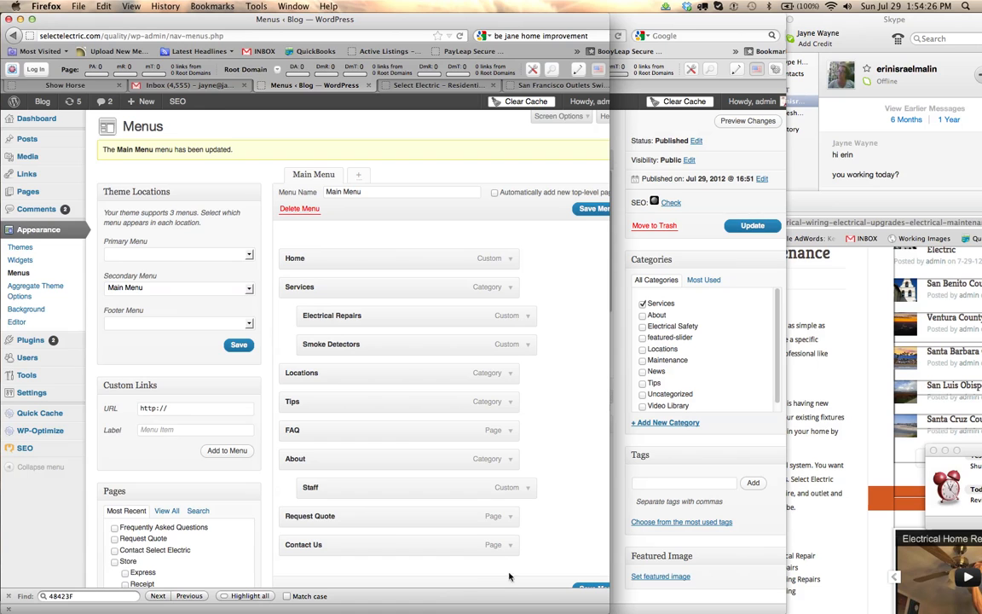
click(12, 400)
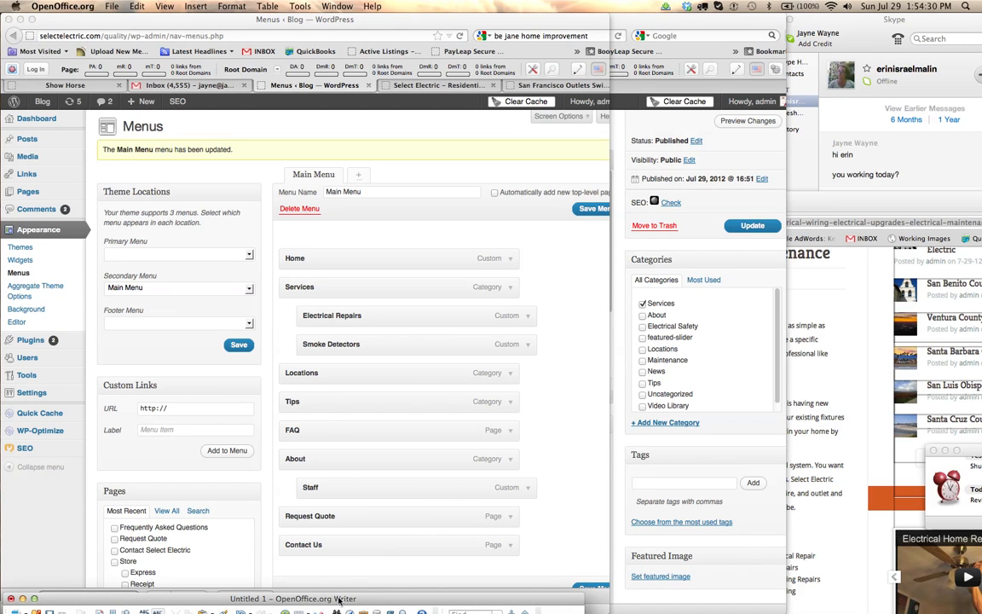
drag(338, 601, 388, 94)
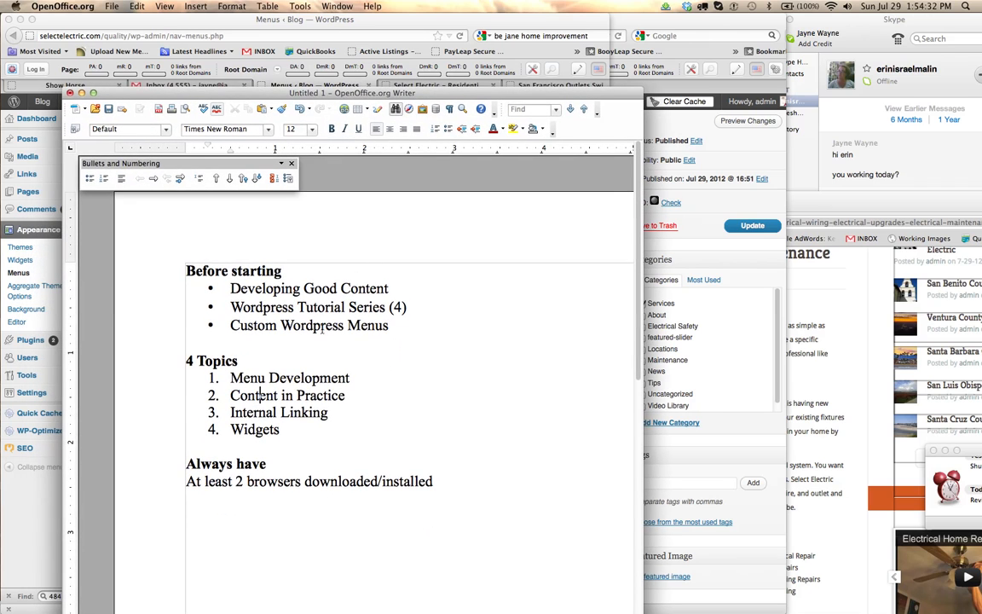
triple_click(231, 394)
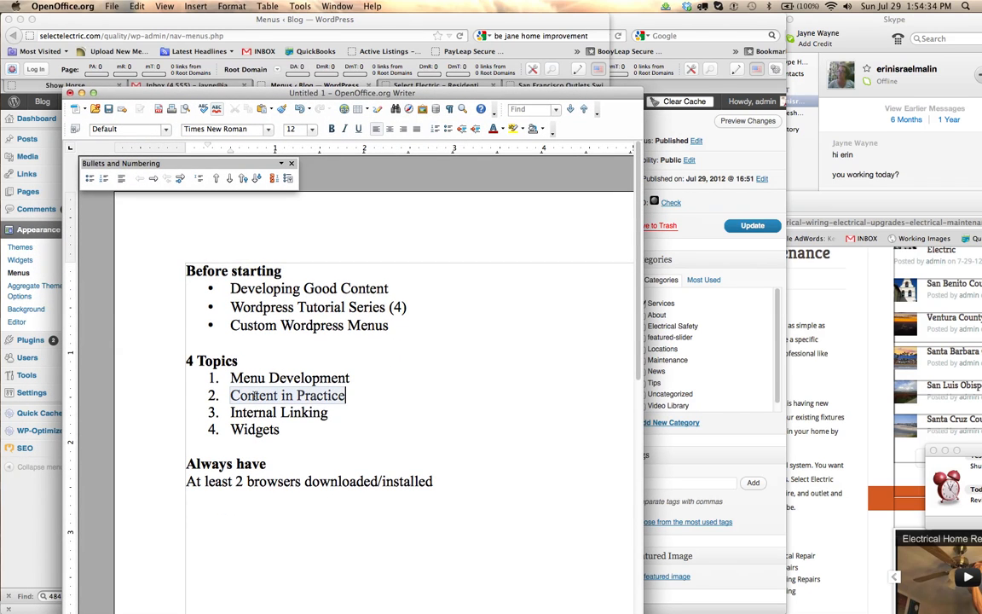
drag(315, 92, 349, 444)
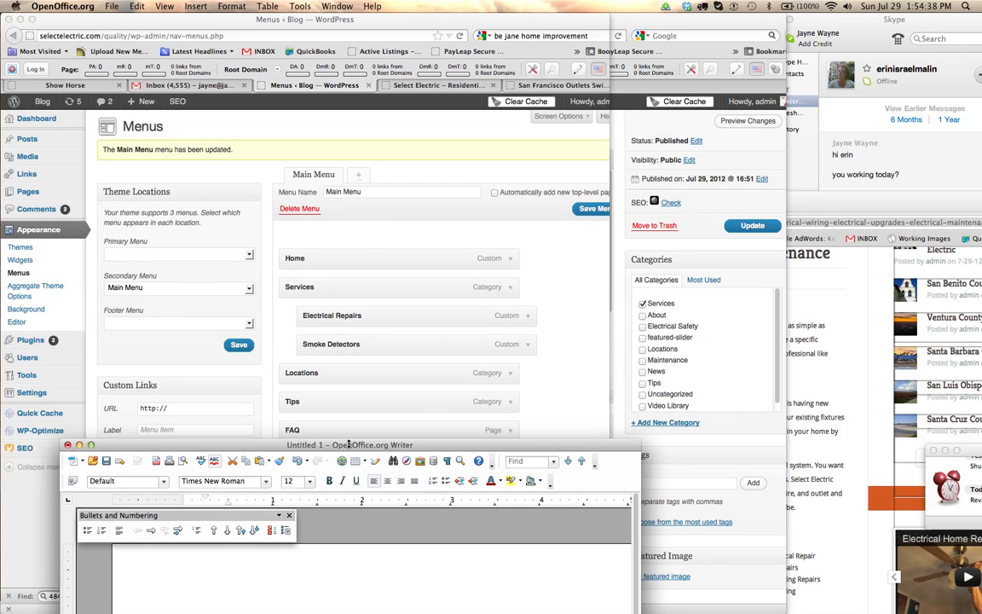
Step: Bring the live Select Electric page in Chrome into view and inspect the Services submenu in its navigation bar
click(294, 341)
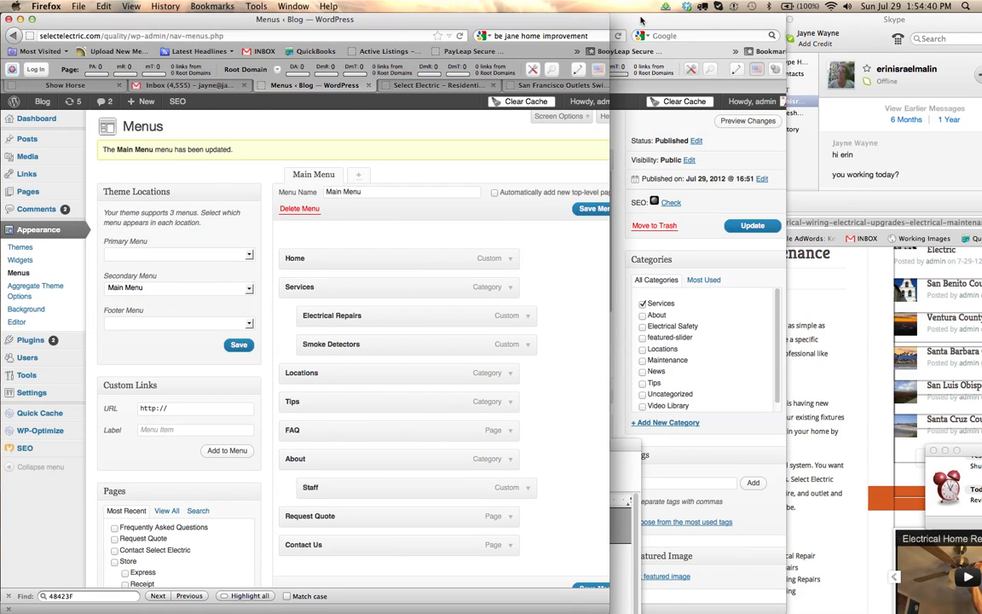
click(639, 19)
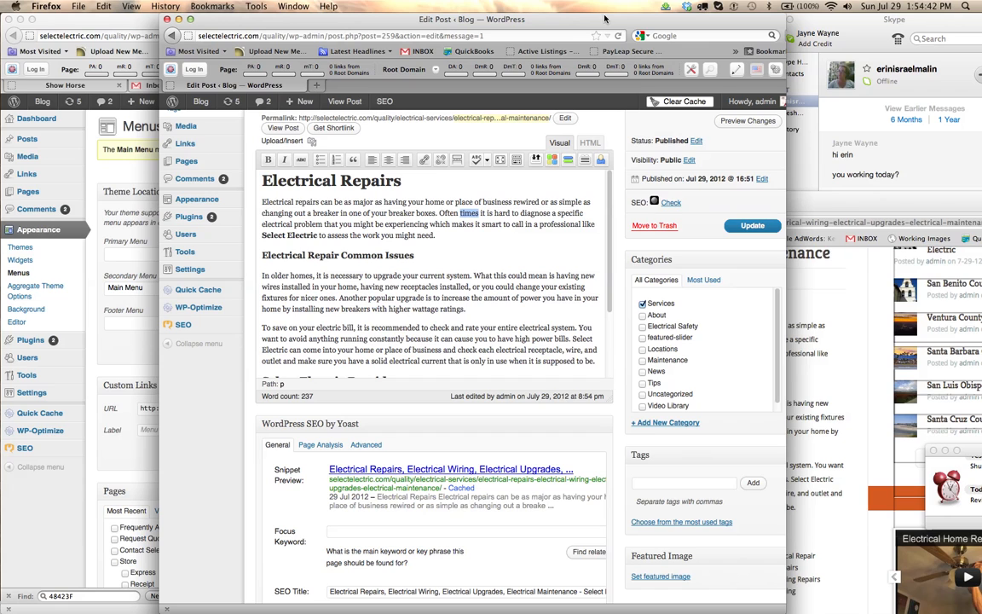
click(822, 261)
drag(825, 222, 793, 82)
scroll(597, 256, up, 5)
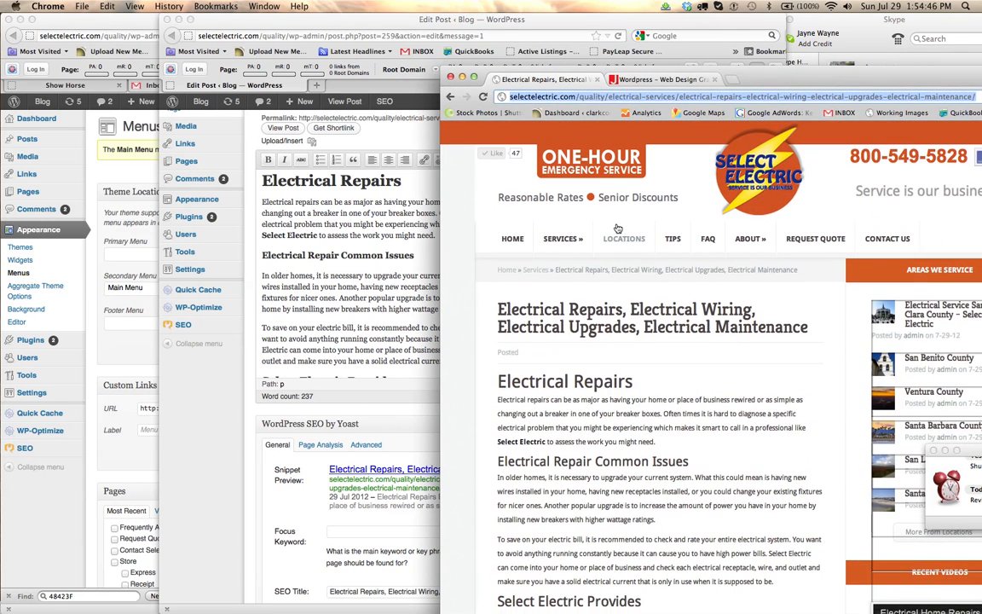
mouse_move(569, 240)
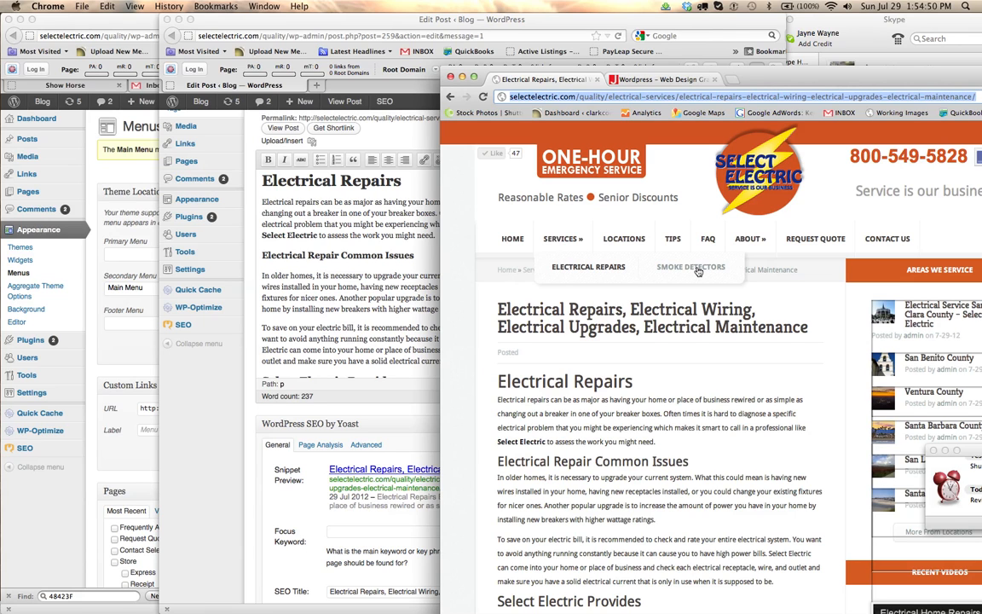
Step: Return to the WordPress admin in Firefox and open the "Outlets and Switches" post for editing from the list of all posts
click(332, 227)
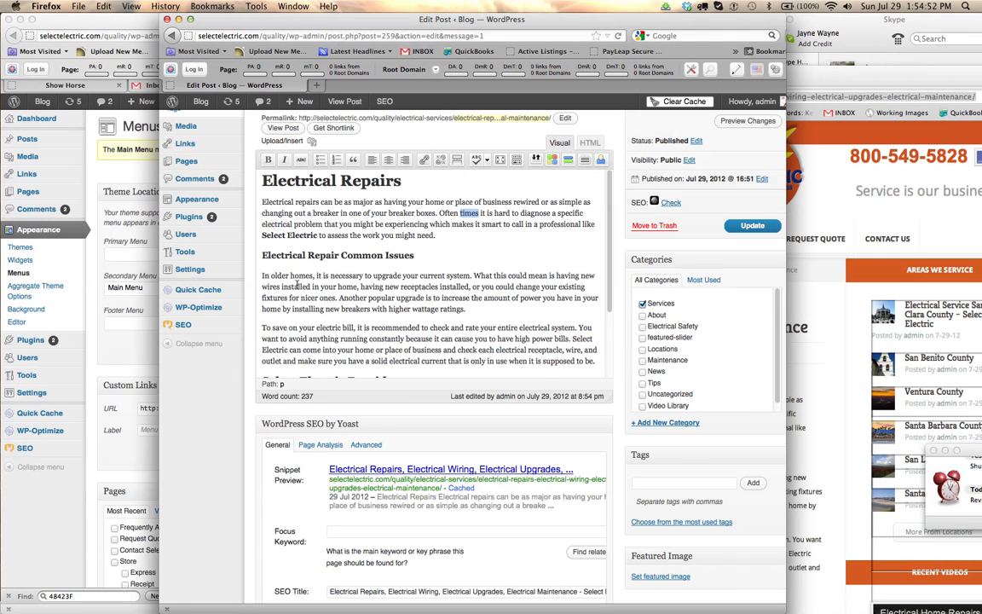
scroll(296, 286, up, 3)
click(181, 158)
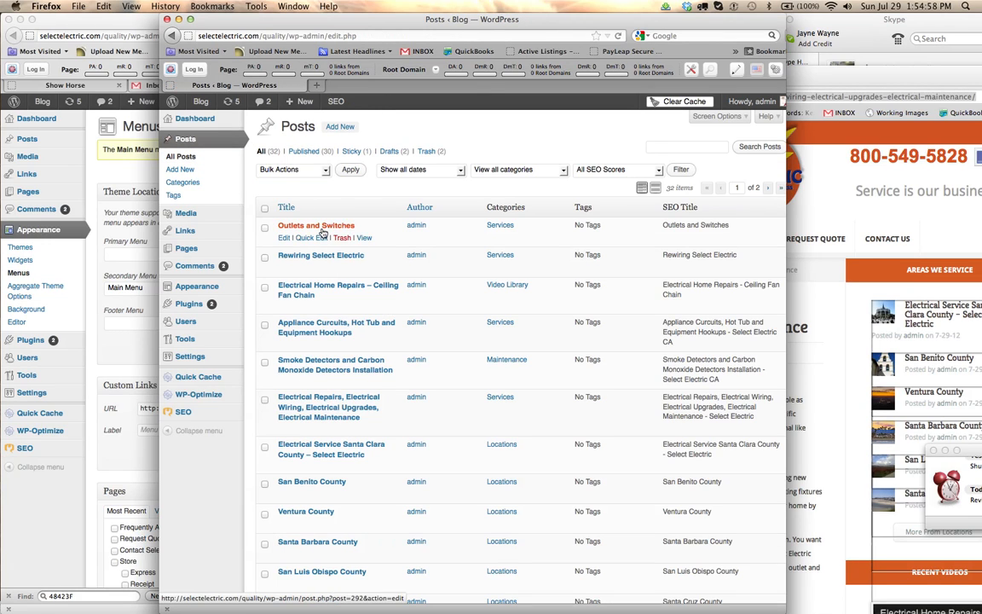
click(837, 219)
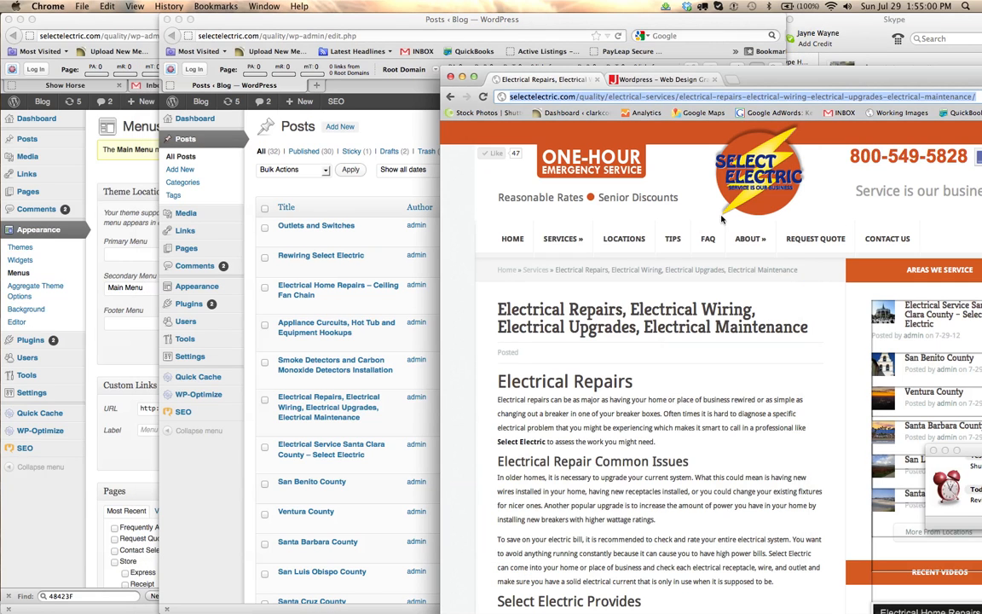
click(373, 218)
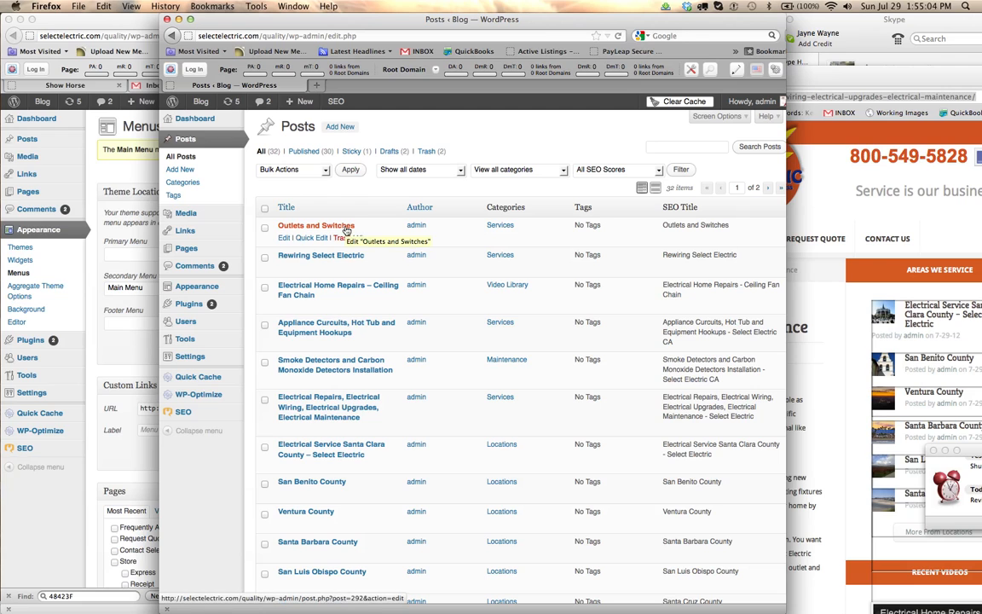
click(346, 228)
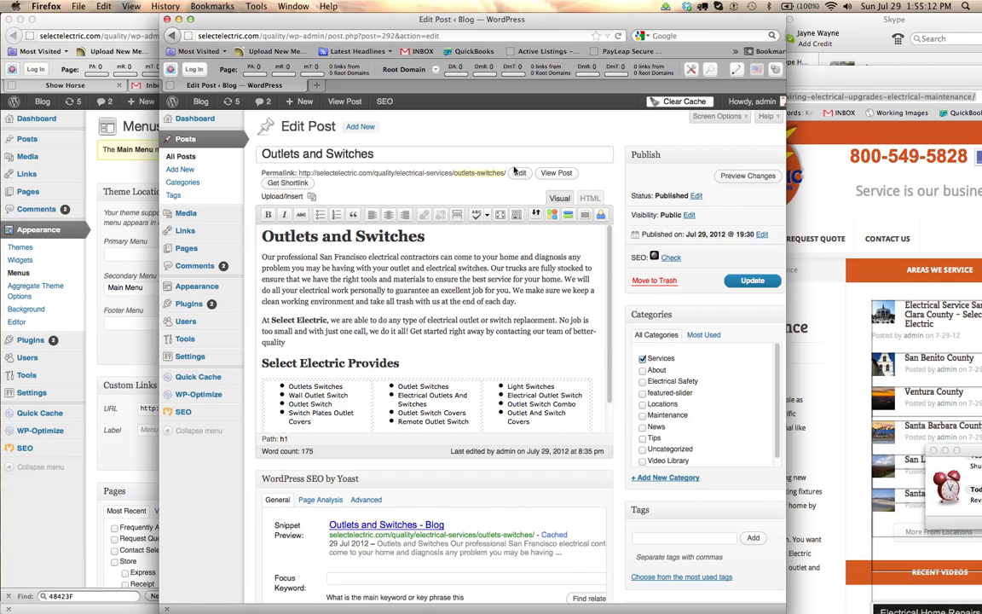
Step: View the published Outlets and Switches page and select its full web address for copying
click(344, 101)
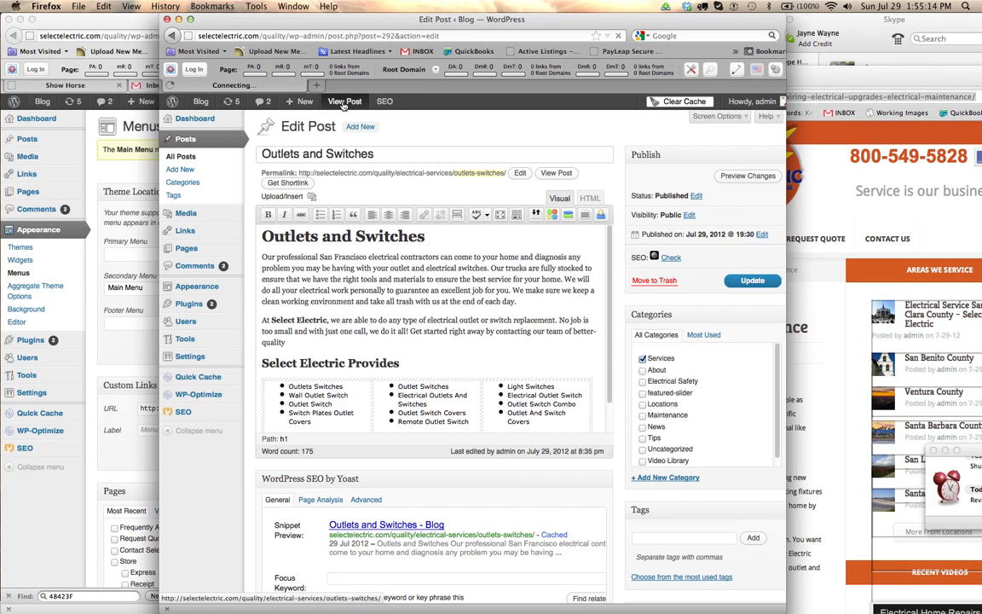
drag(469, 21, 556, 21)
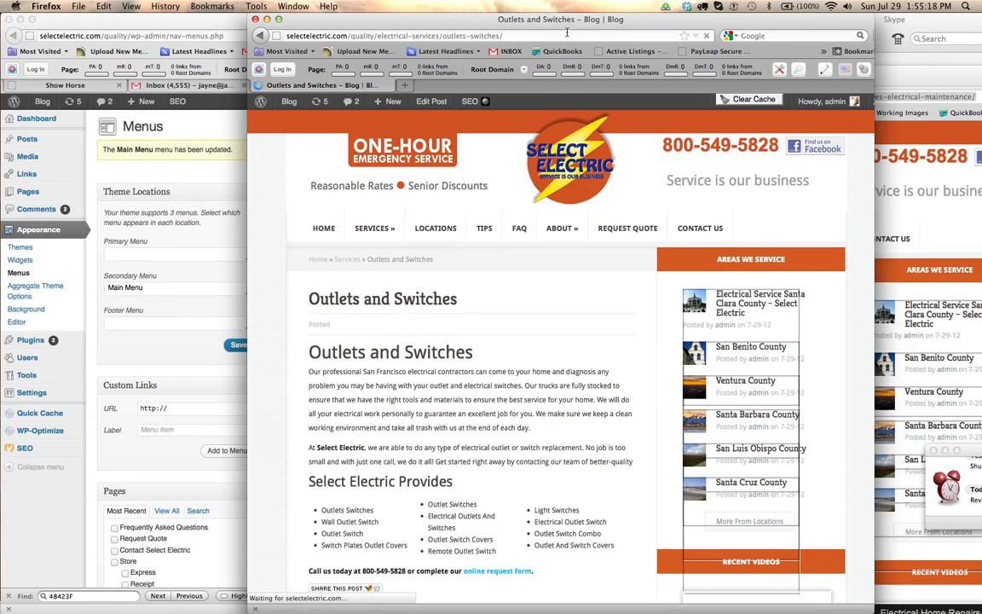
click(567, 35)
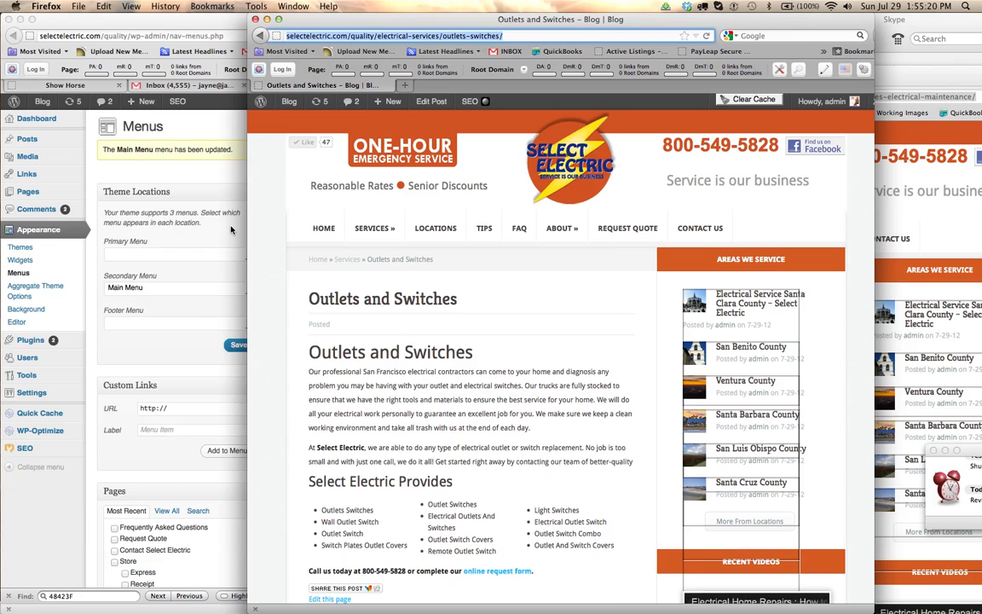
Step: Add a custom link to the Main Menu with the copied outlets-switches page address and the label "Outlets and Switches"
click(202, 211)
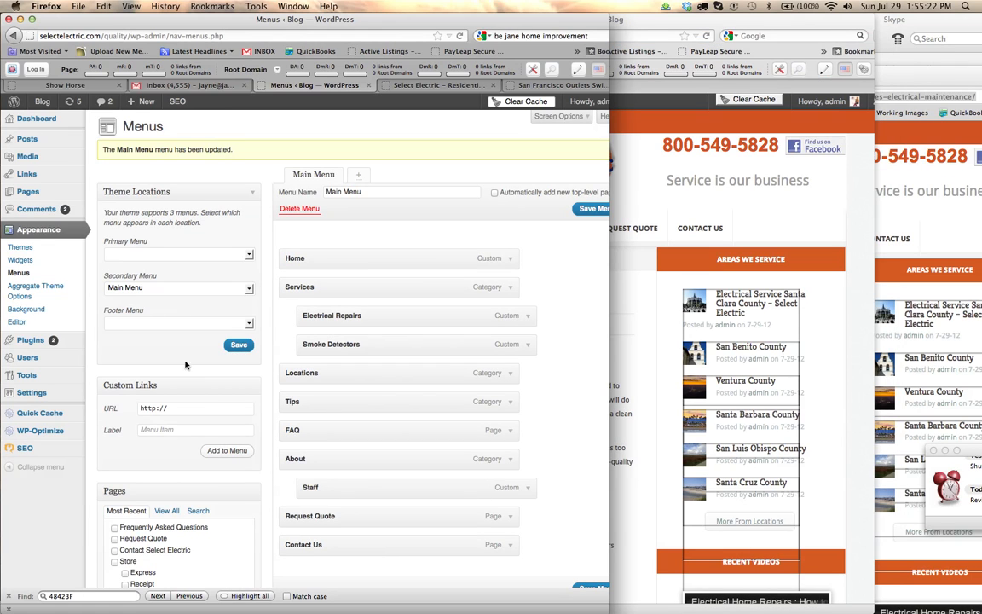
drag(184, 407, 138, 398)
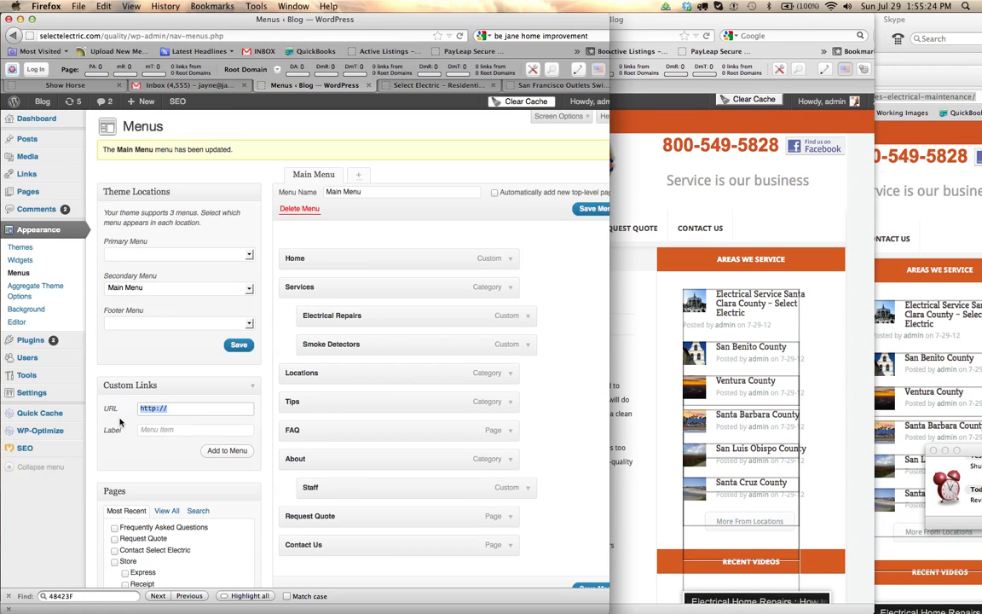
key(super+v)
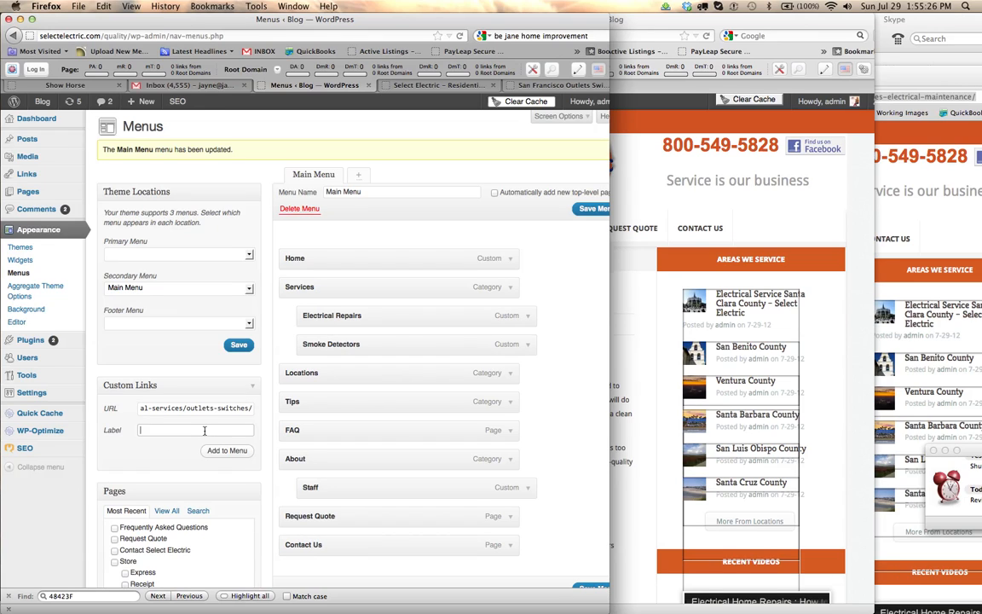
click(204, 431)
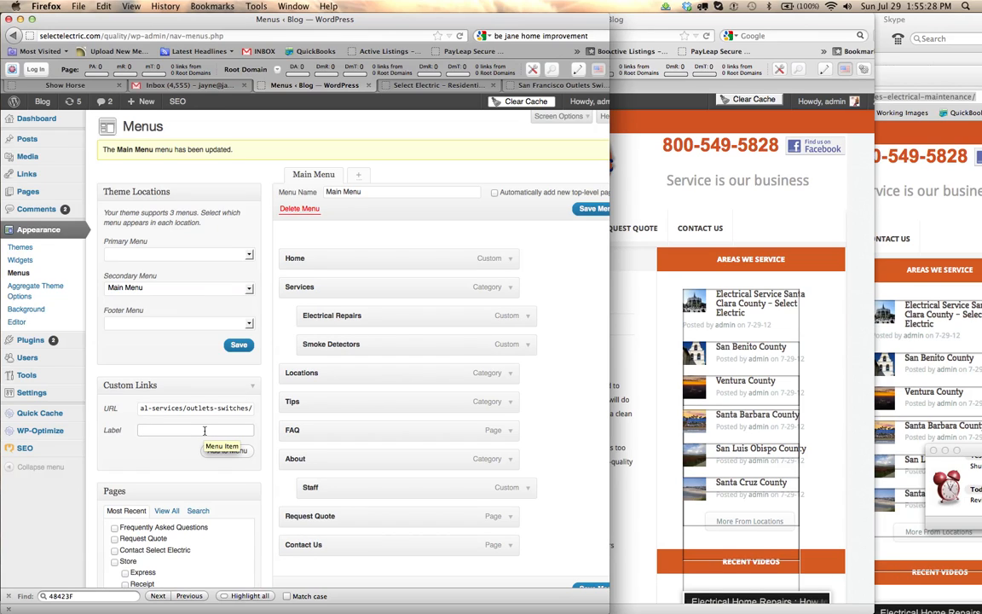
text(Outlets)
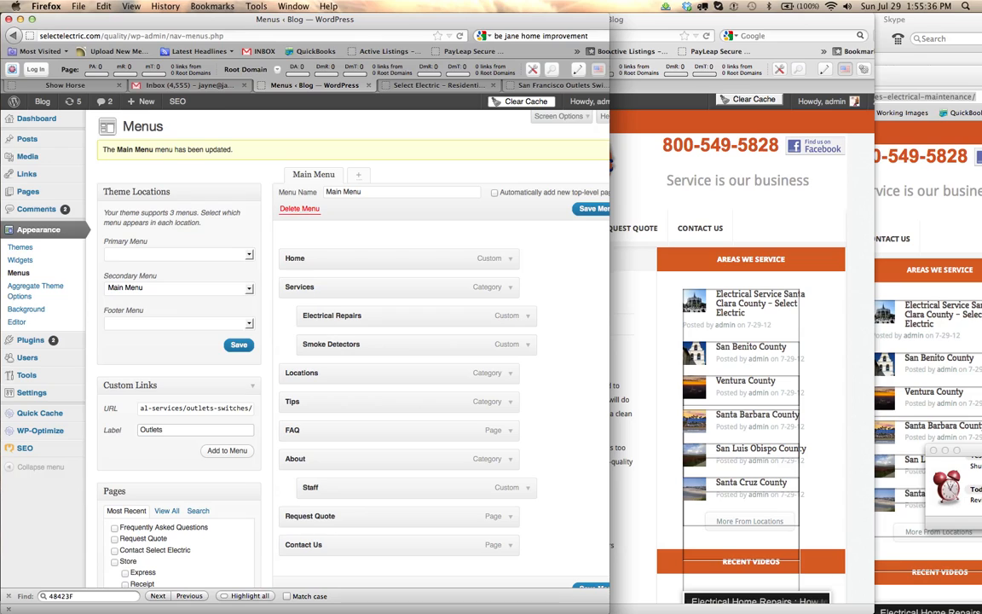
text(and Switches)
click(226, 451)
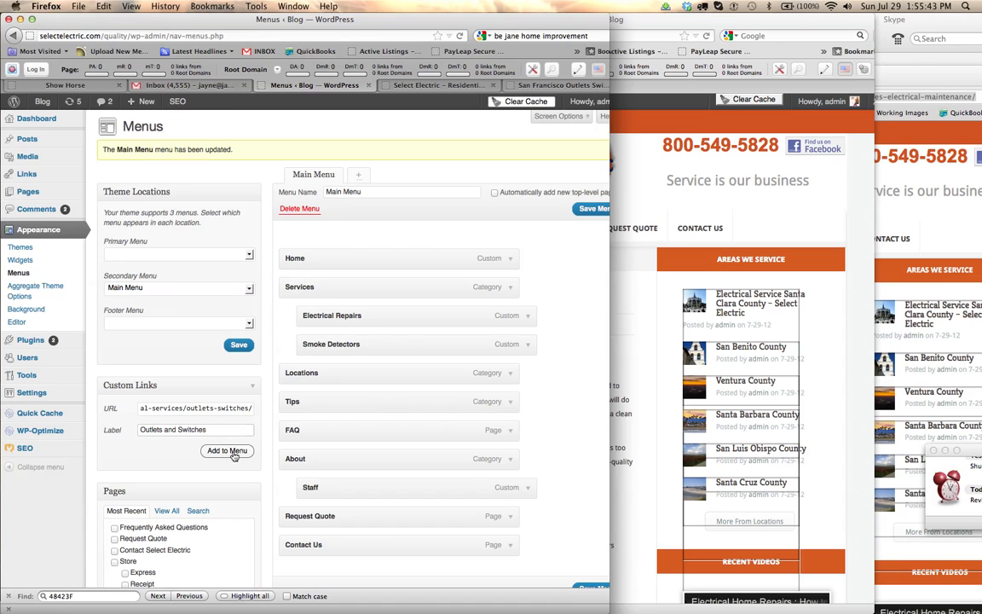
Step: Nest the "Outlets and Switches" item under Services, directly below Smoke Detectors, and save the Main Menu
click(692, 184)
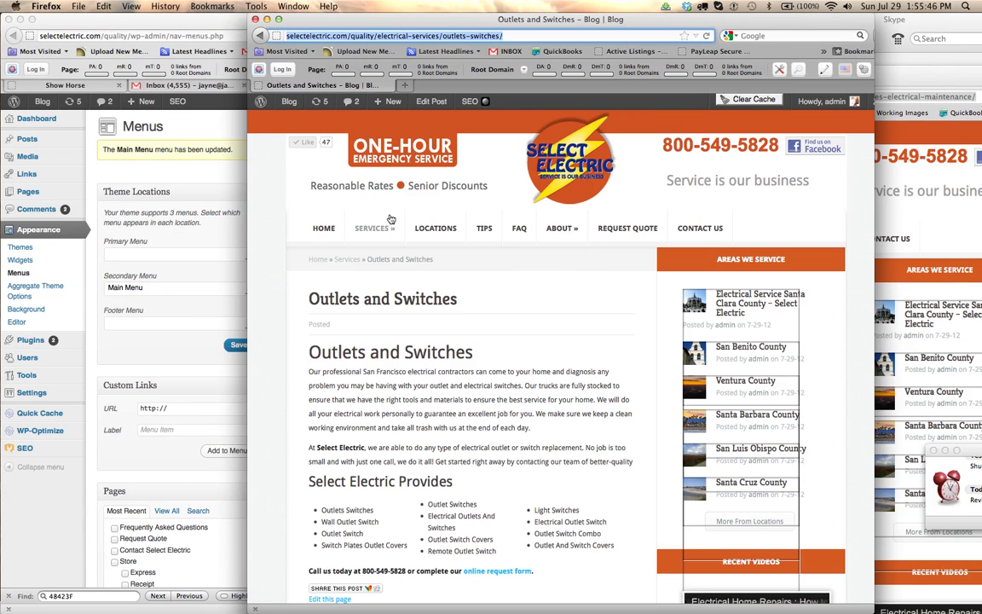
mouse_move(386, 228)
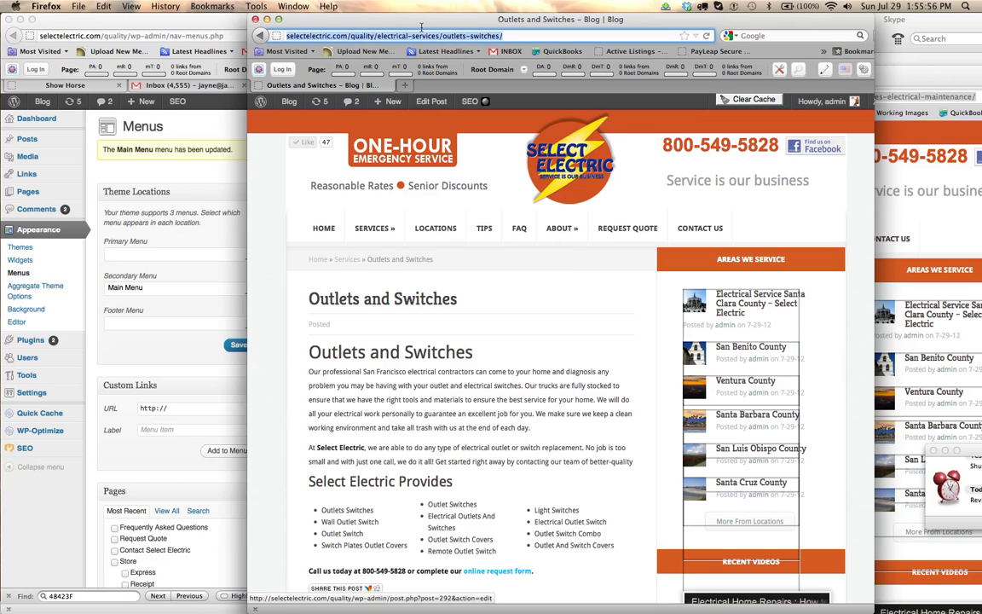
drag(412, 19, 537, 18)
click(244, 310)
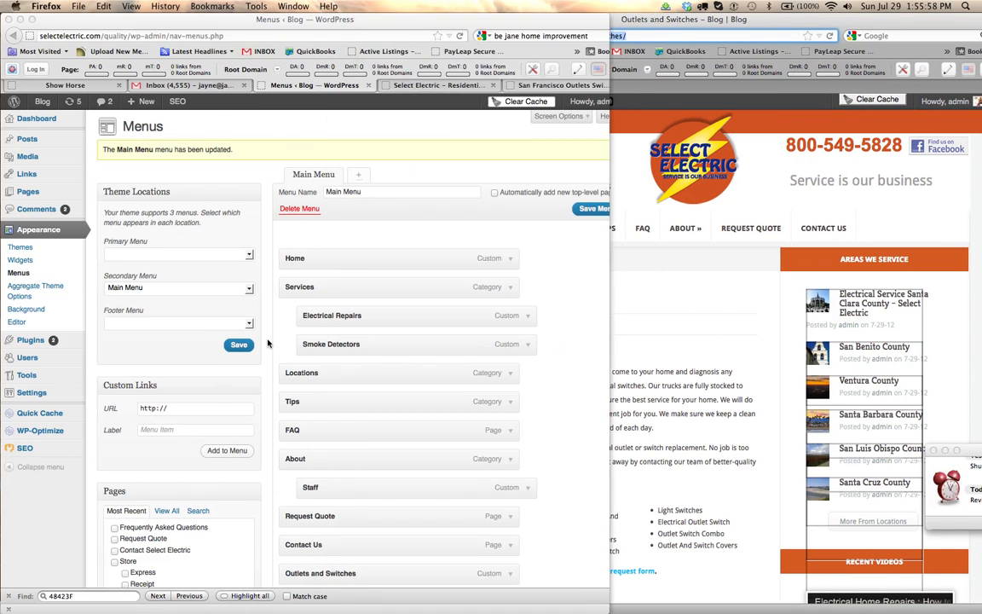
drag(351, 576, 375, 362)
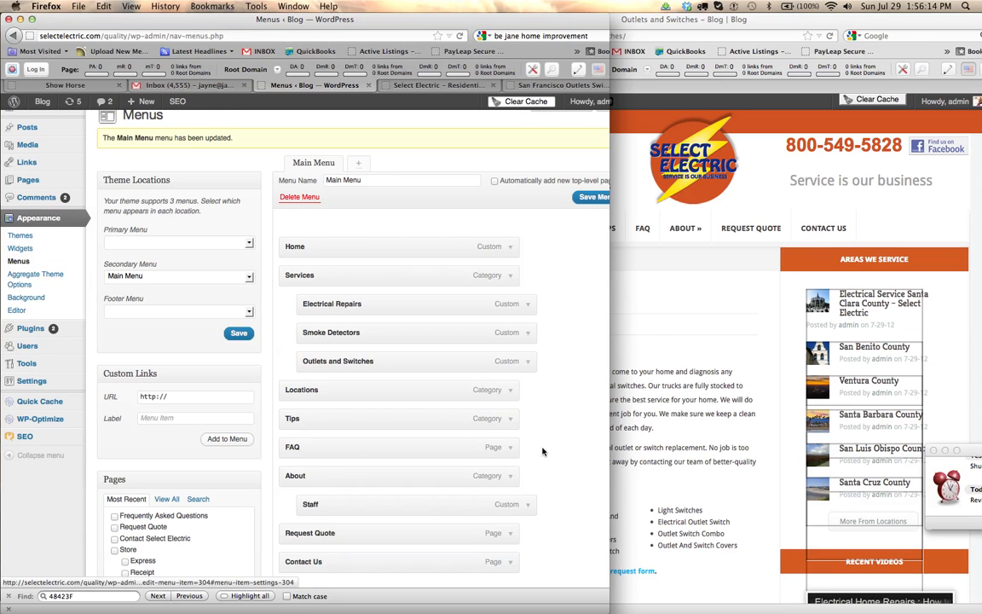
scroll(595, 304, down, 5)
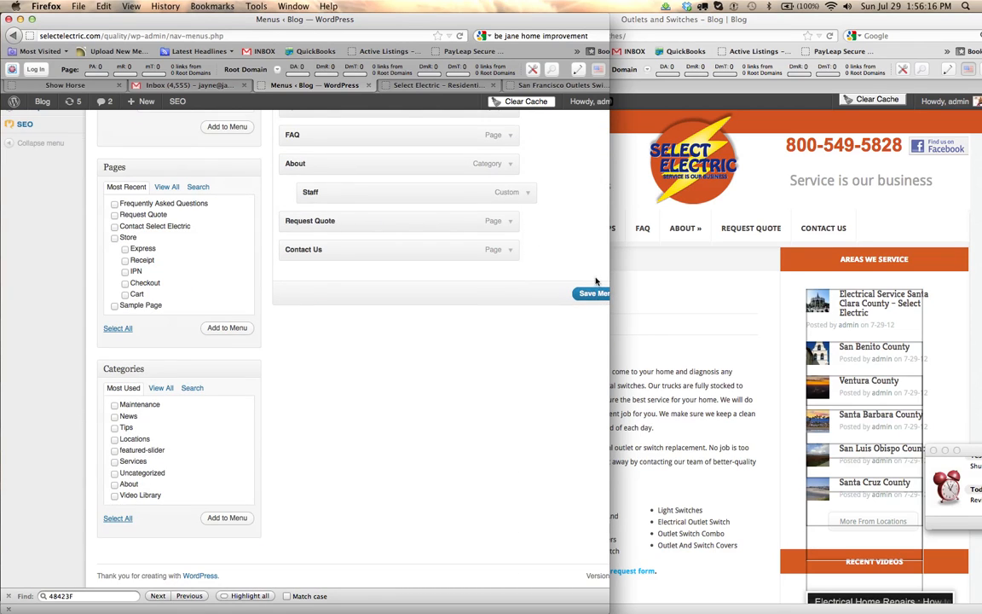
click(590, 295)
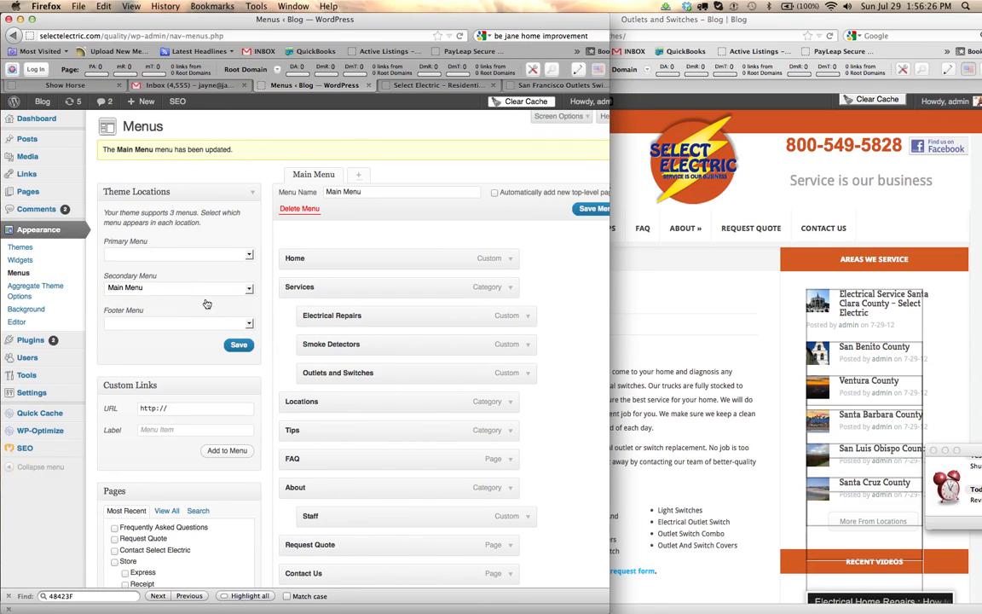
Step: Review the Custom Links, Pages and Categories options for adding items to the menu
double_click(176, 409)
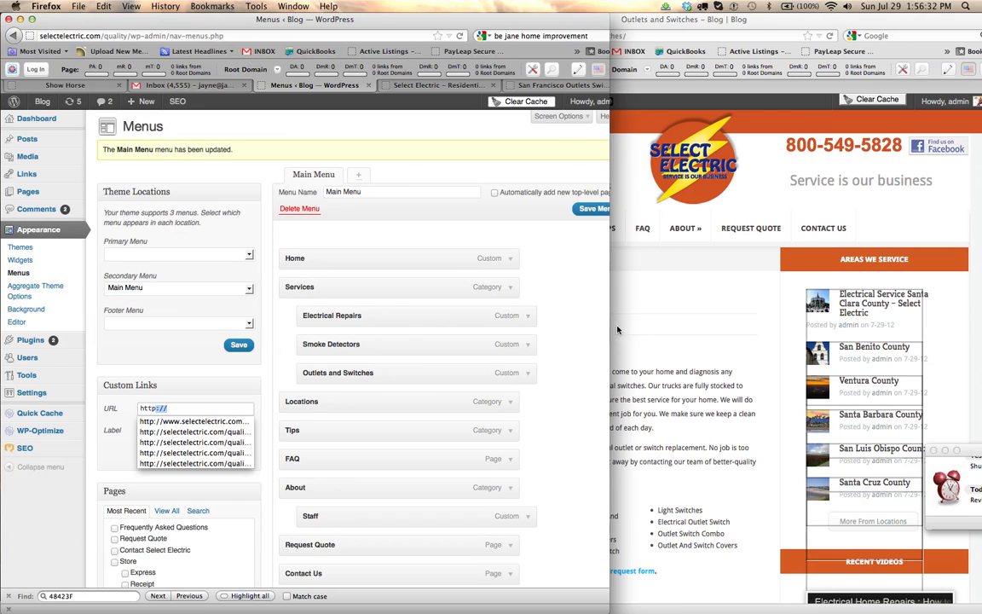
click(648, 317)
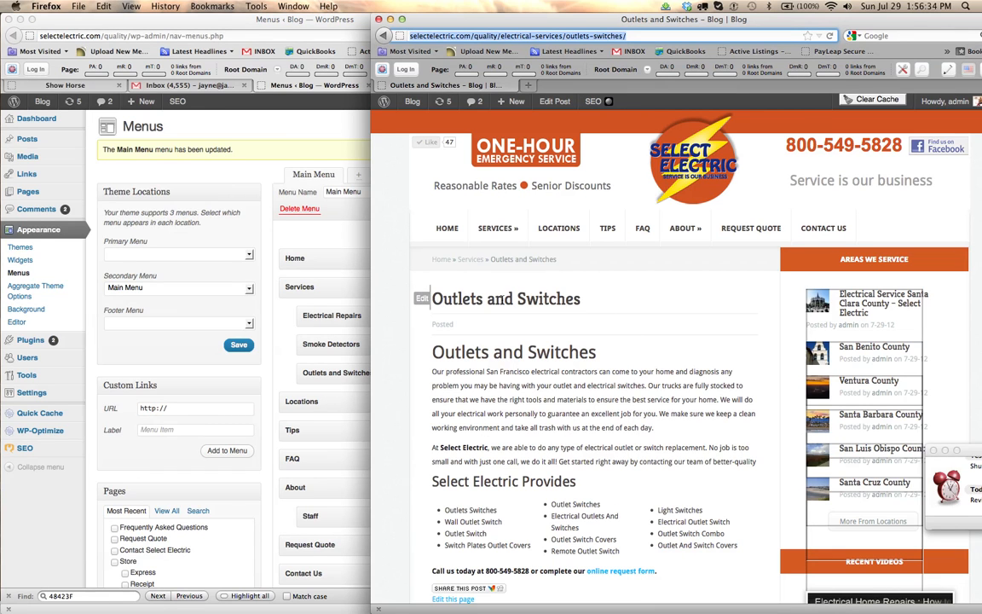
click(185, 432)
scroll(183, 442, down, 1)
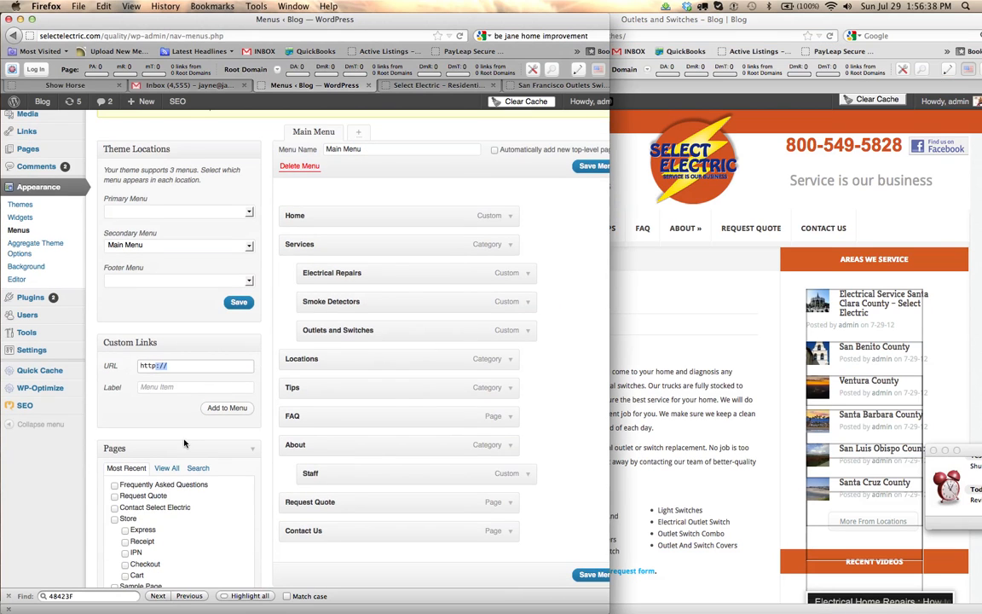
scroll(171, 468, down, 1)
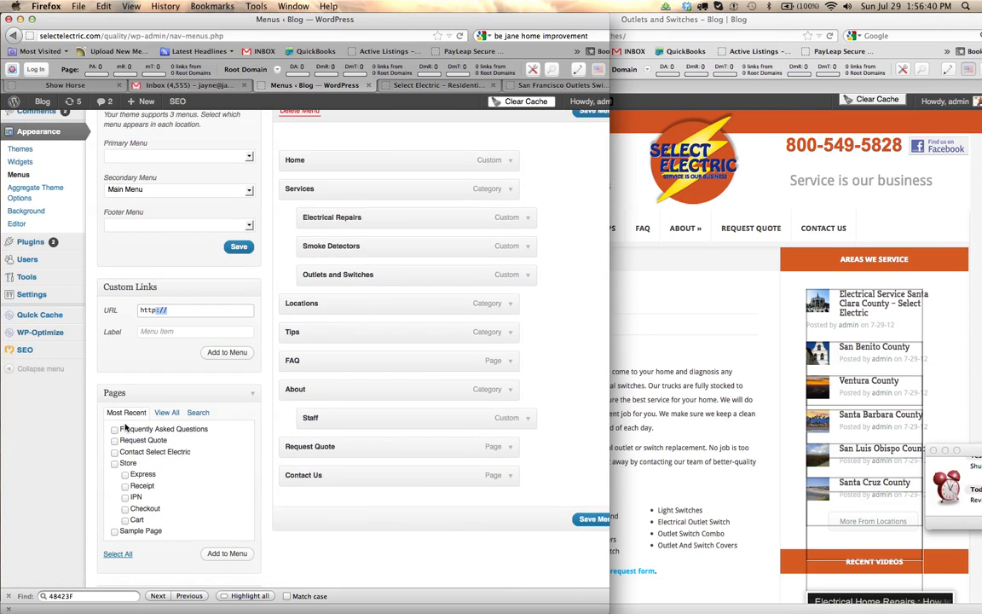
scroll(213, 494, down, 3)
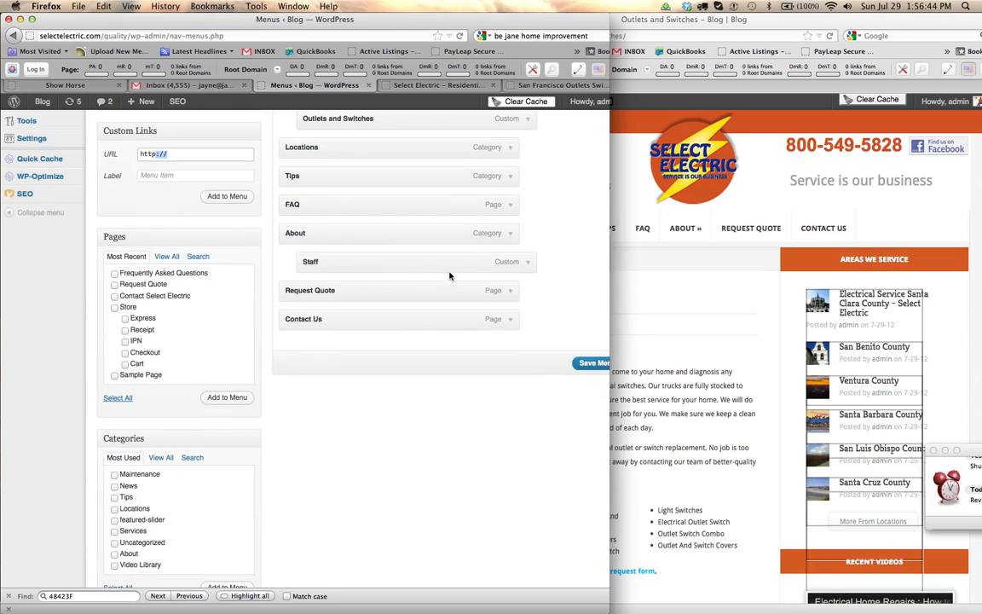
Step: Open the Services category page on the live site and arrange its window beside the menu editor
click(647, 183)
mouse_move(499, 228)
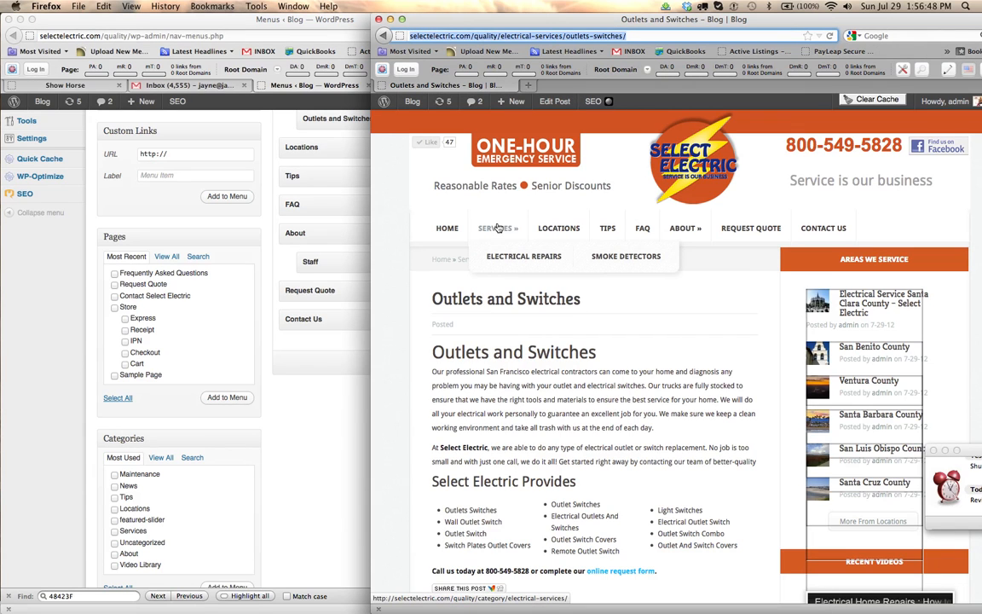
click(498, 228)
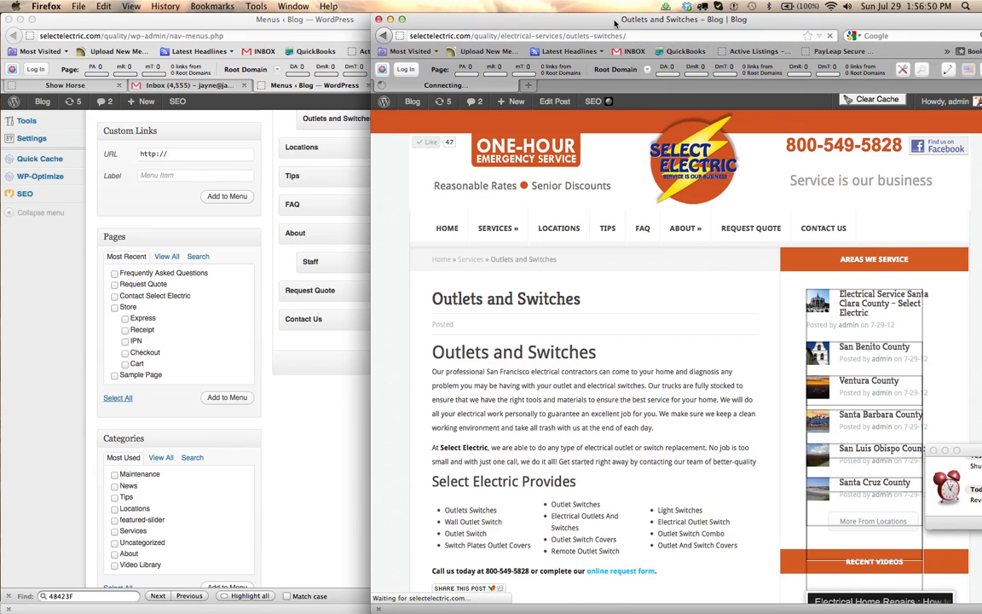
mouse_move(615, 17)
mouse_down()
mouse_move(640, 17)
mouse_move(613, 17)
mouse_up()
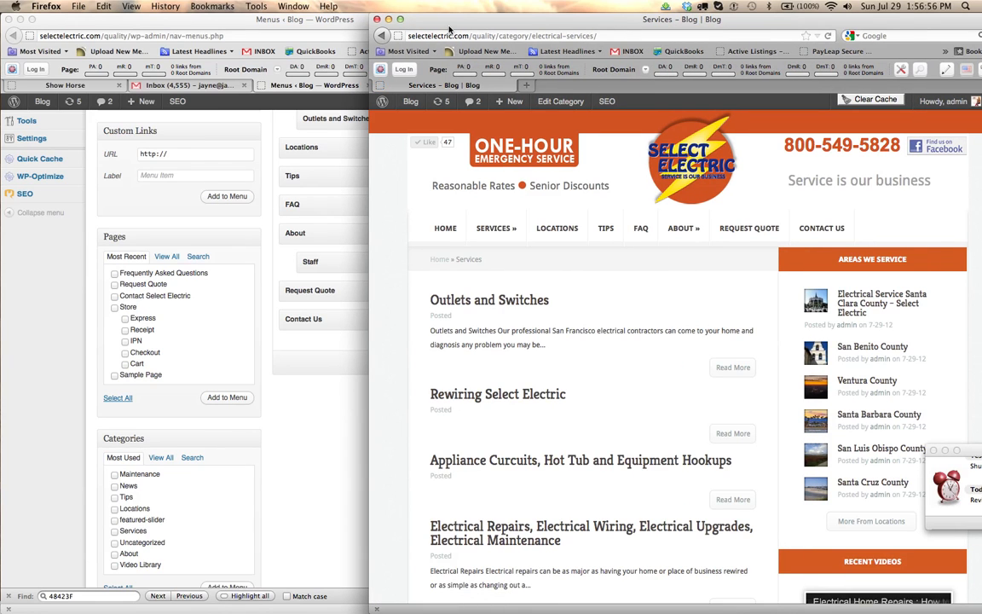
drag(450, 23, 588, 22)
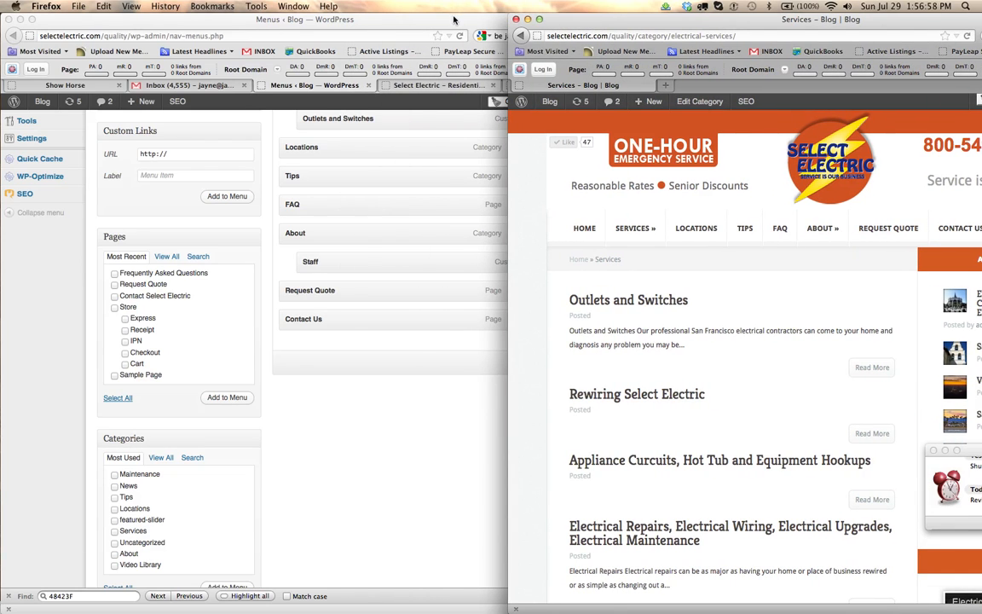
mouse_move(453, 19)
mouse_down()
mouse_move(519, 192)
mouse_move(553, 230)
mouse_move(423, 19)
mouse_move(435, 19)
mouse_up()
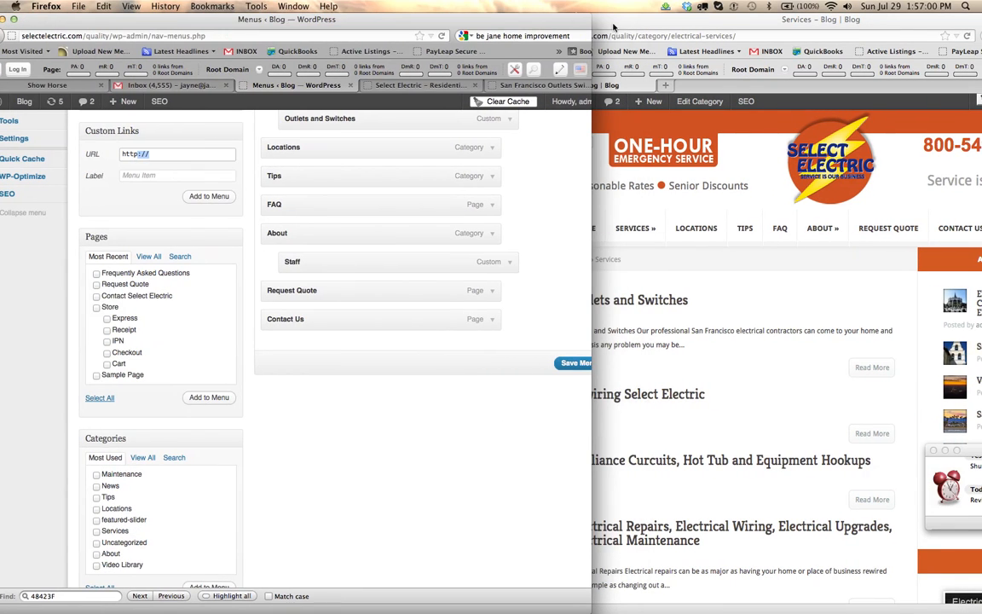
click(654, 29)
drag(654, 29, 623, 29)
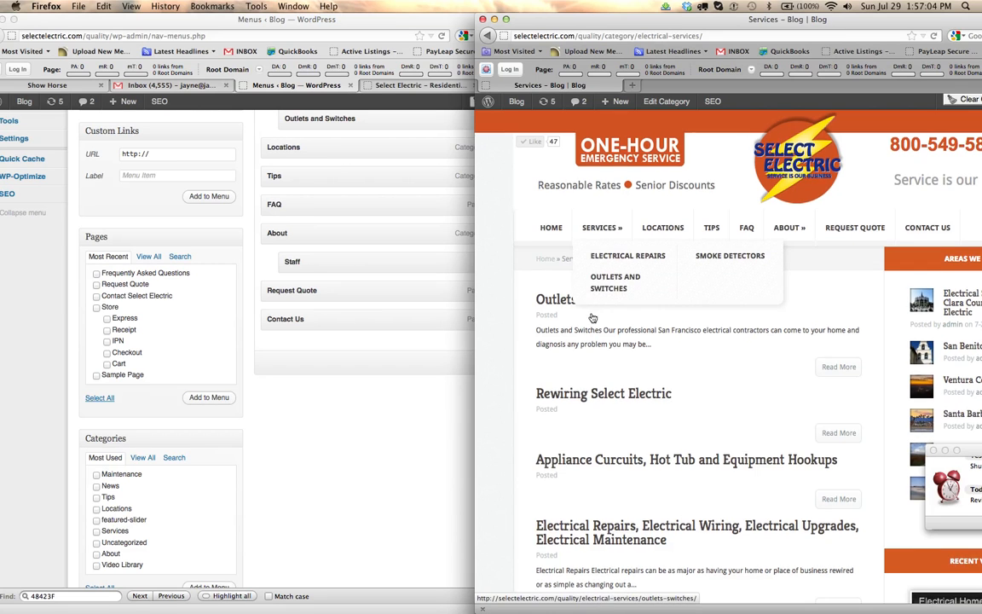
Step: Examine the Services post listing and the Services and About submenus, and open the Outlets and Switches post
scroll(589, 316, down, 5)
scroll(591, 317, up, 4)
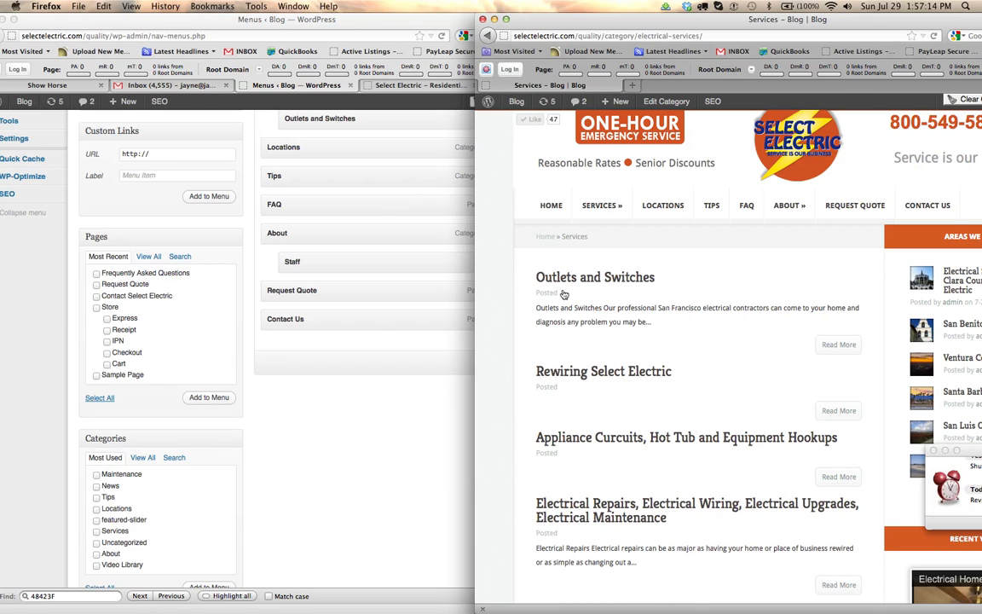
mouse_move(600, 214)
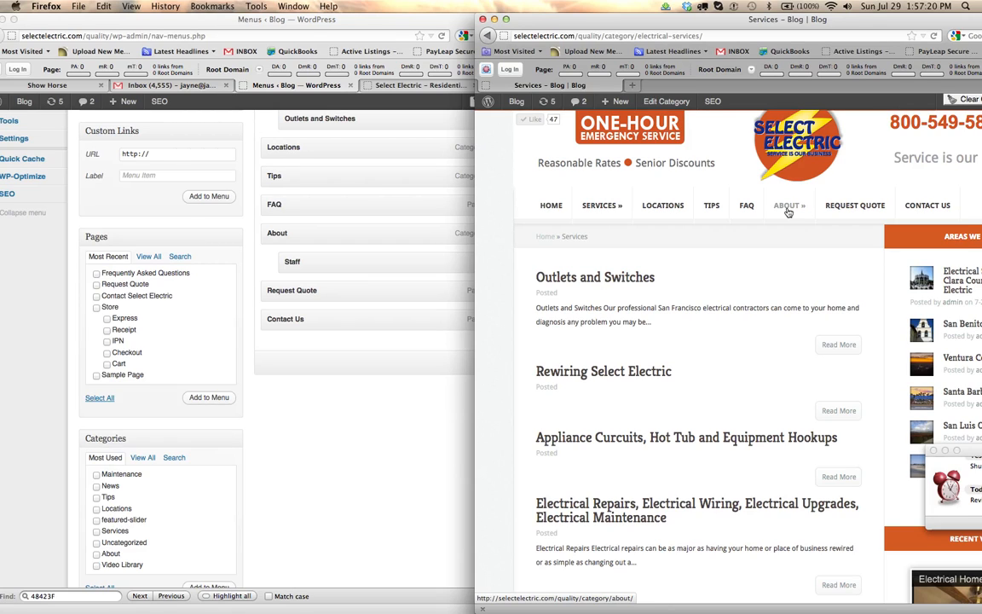
mouse_move(787, 212)
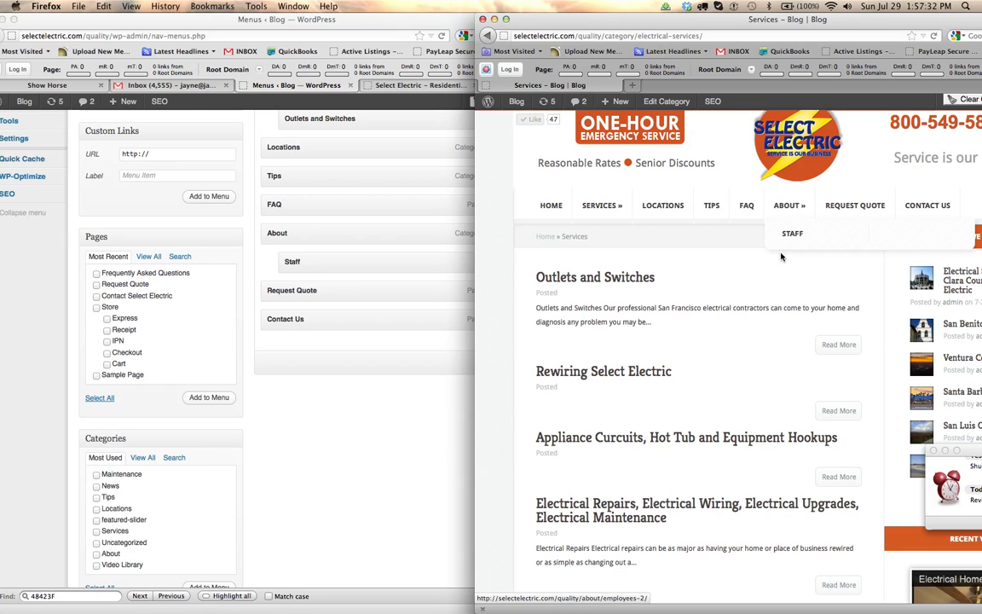
click(646, 279)
Step: Inspect the link settings and navigation labels of the About and Staff menu items in the menu editor, and collapse both
click(365, 401)
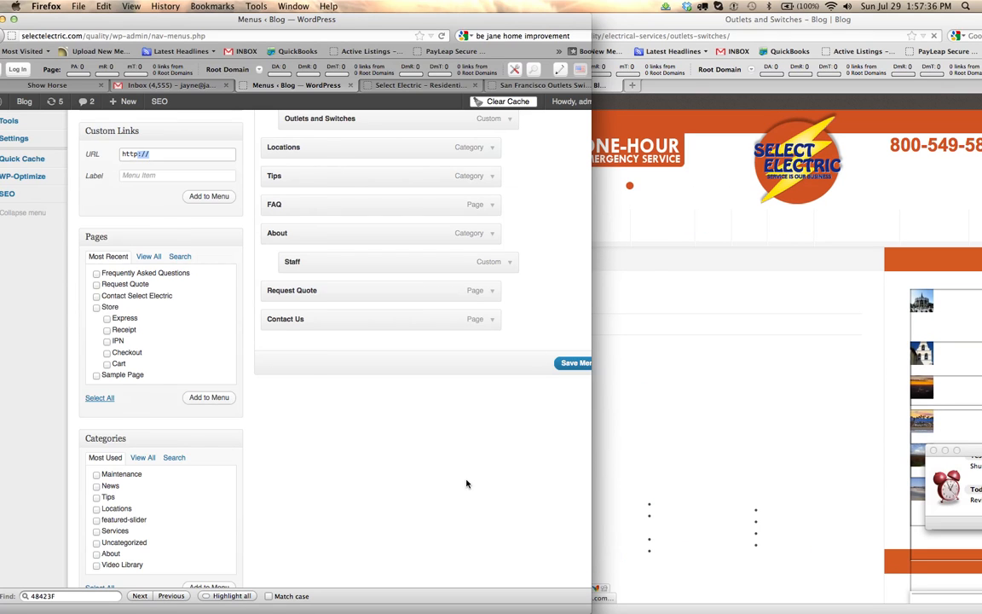
scroll(466, 482, up, 3)
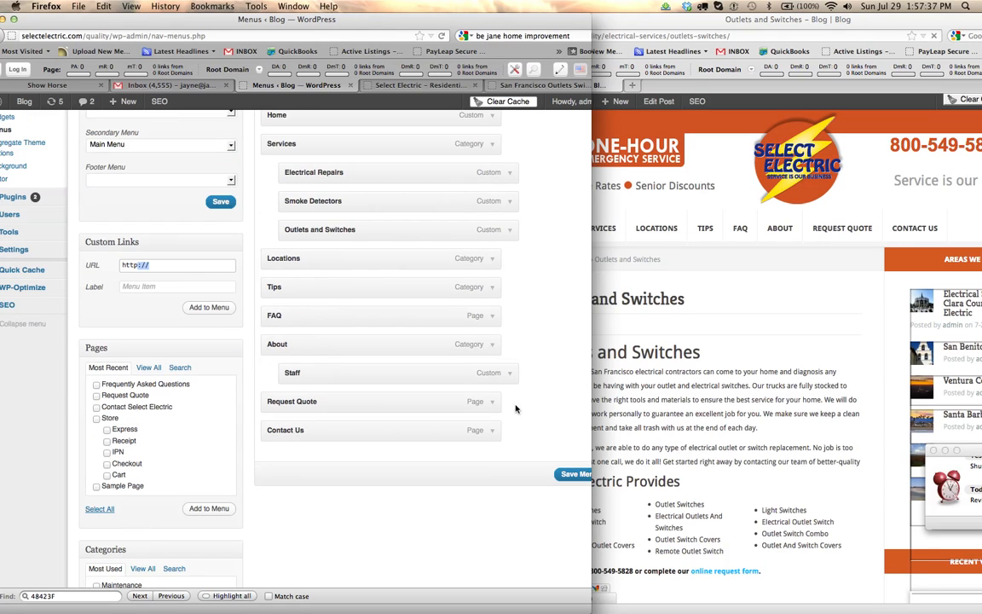
click(489, 344)
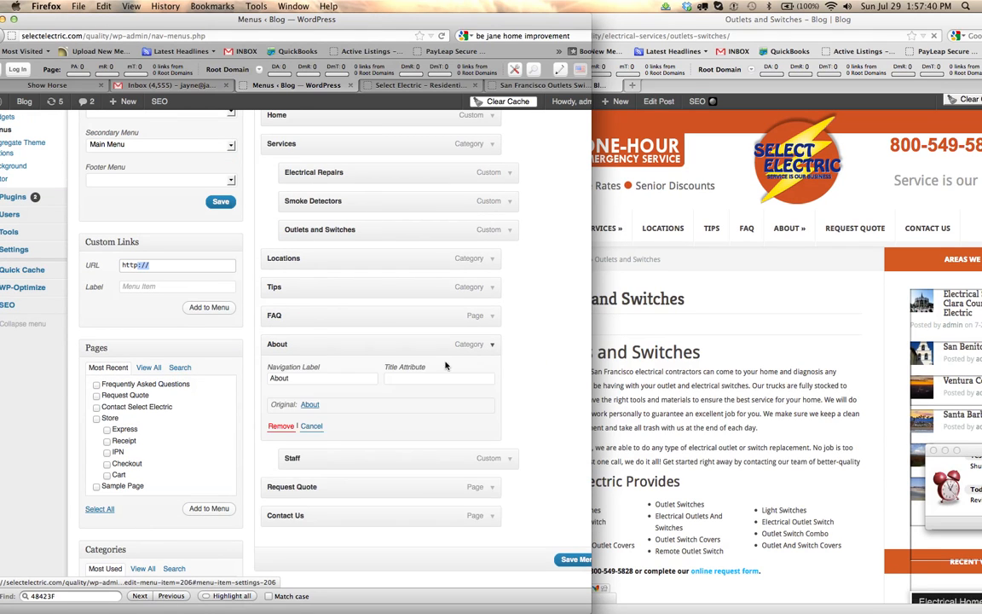
click(511, 459)
scroll(544, 449, down, 1)
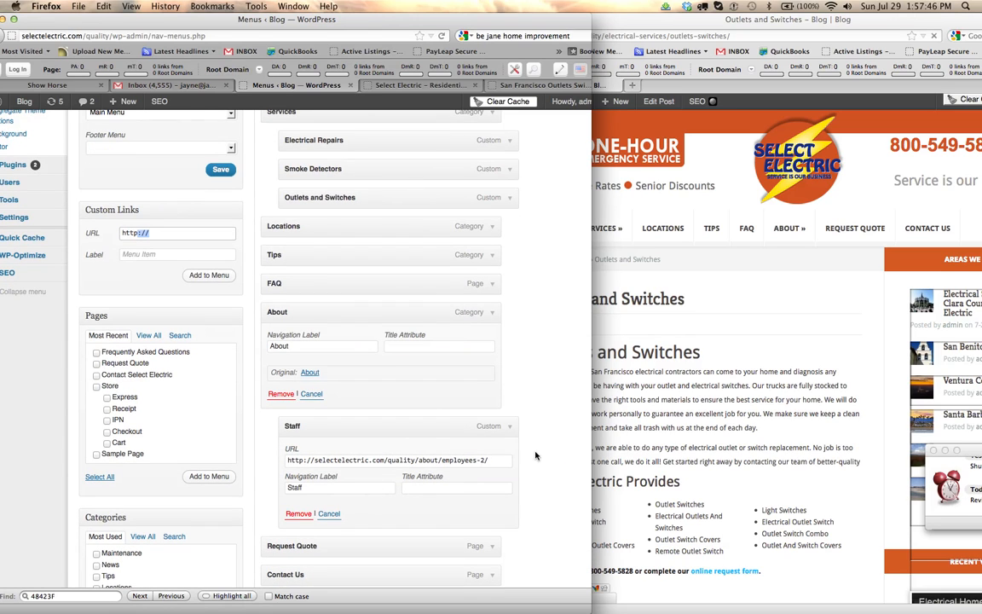
scroll(535, 455, up, 2)
click(301, 398)
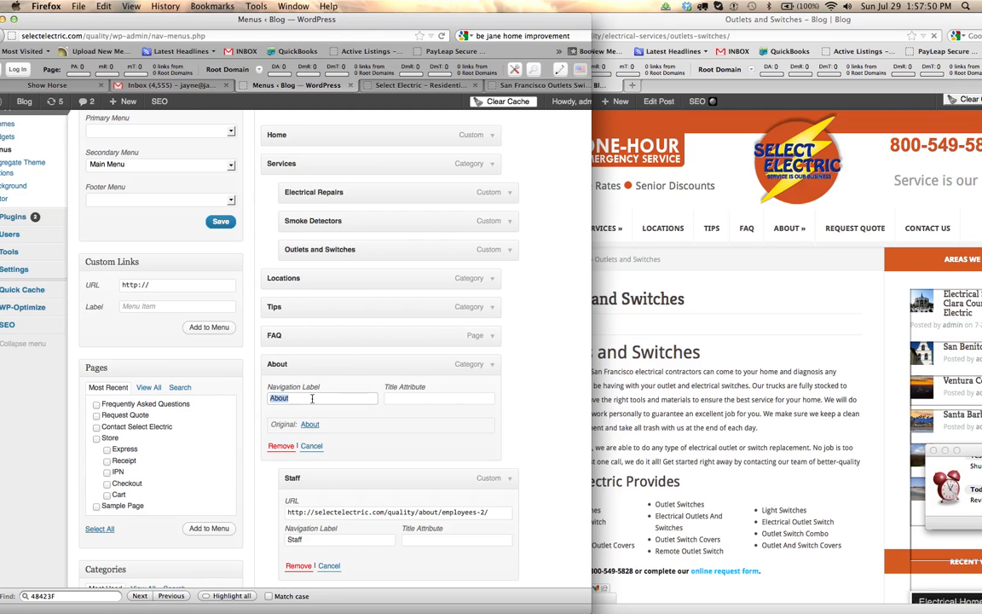
scroll(147, 427, down, 3)
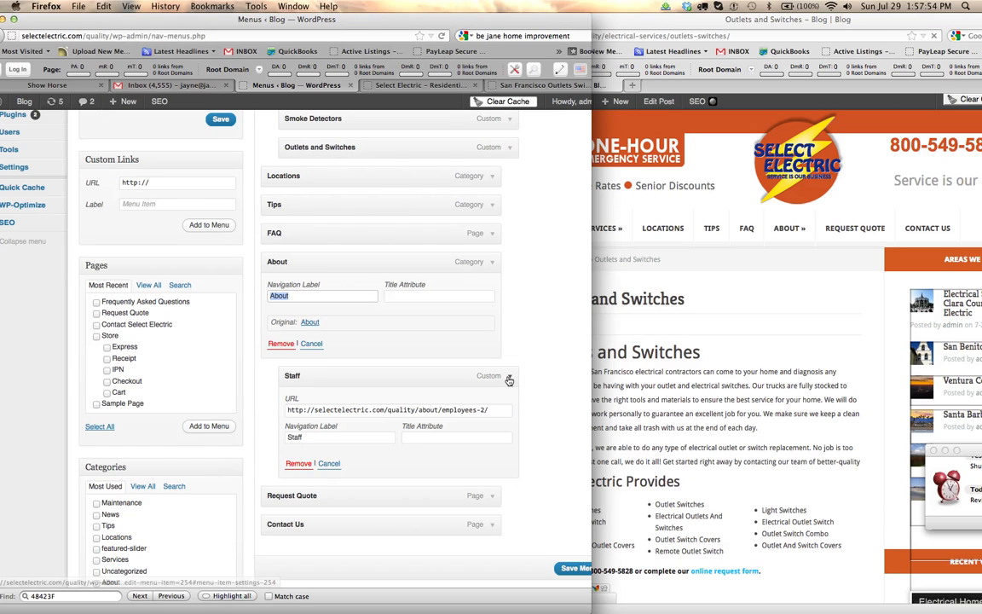
click(509, 375)
click(494, 264)
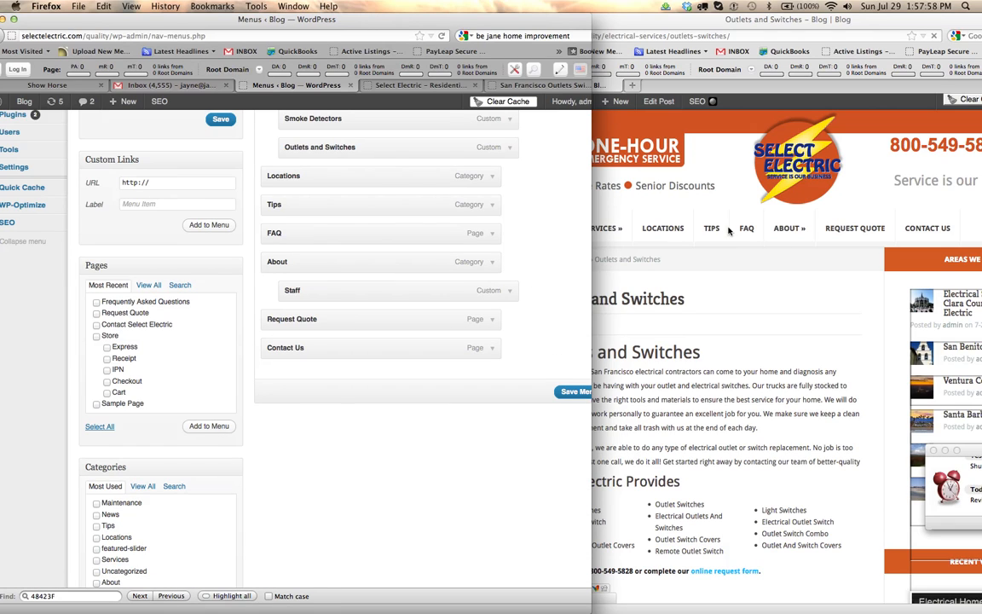
Step: Bring the live Outlets and Switches page back in front of the menu editor
click(765, 183)
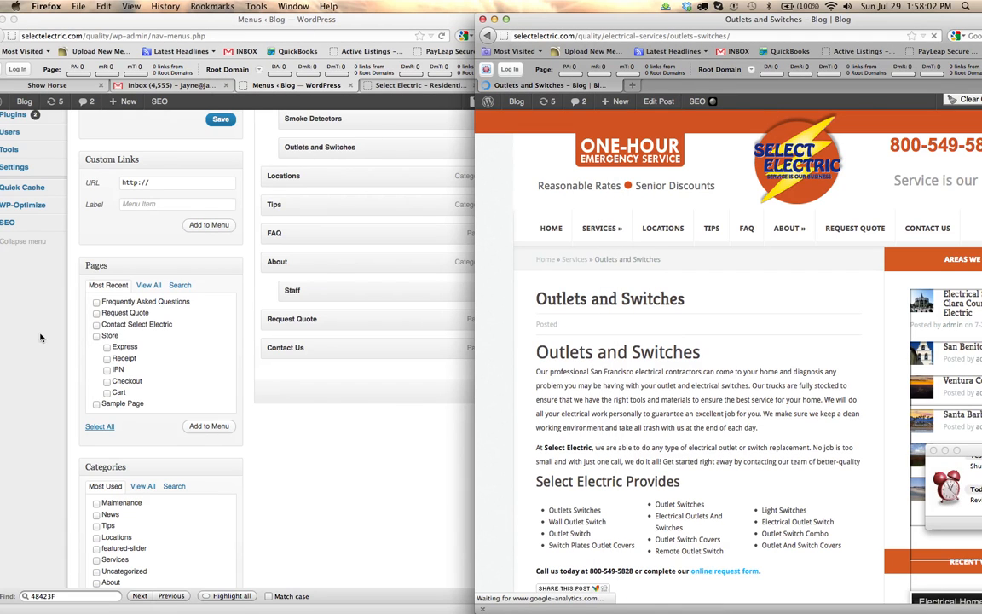
scroll(311, 140, up, 1)
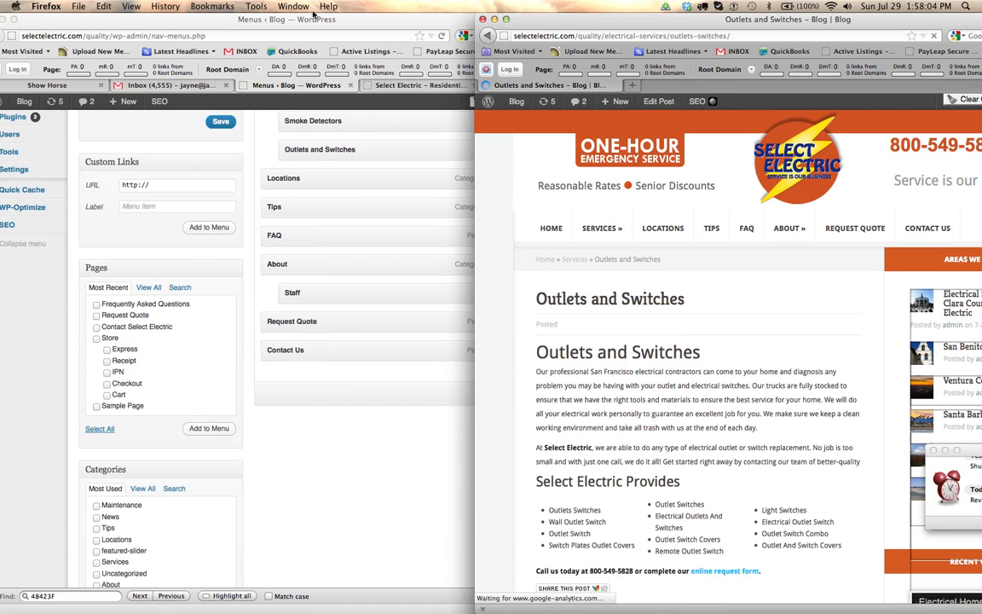
Step: Open the live site's home page and arrange its window so the menu editor stays accessible beside it
drag(314, 20, 338, 20)
drag(707, 26, 629, 26)
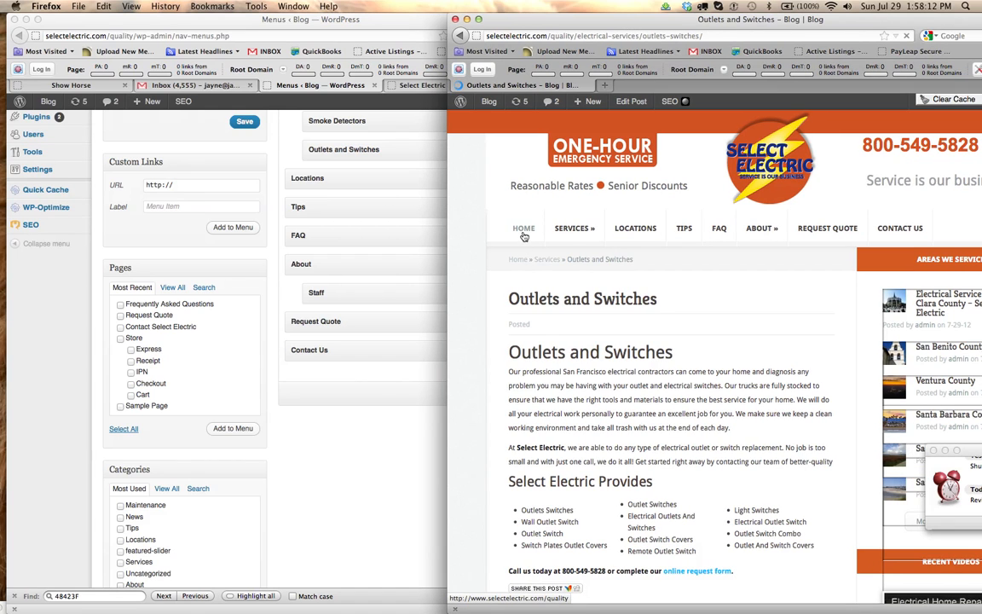
drag(704, 21, 602, 21)
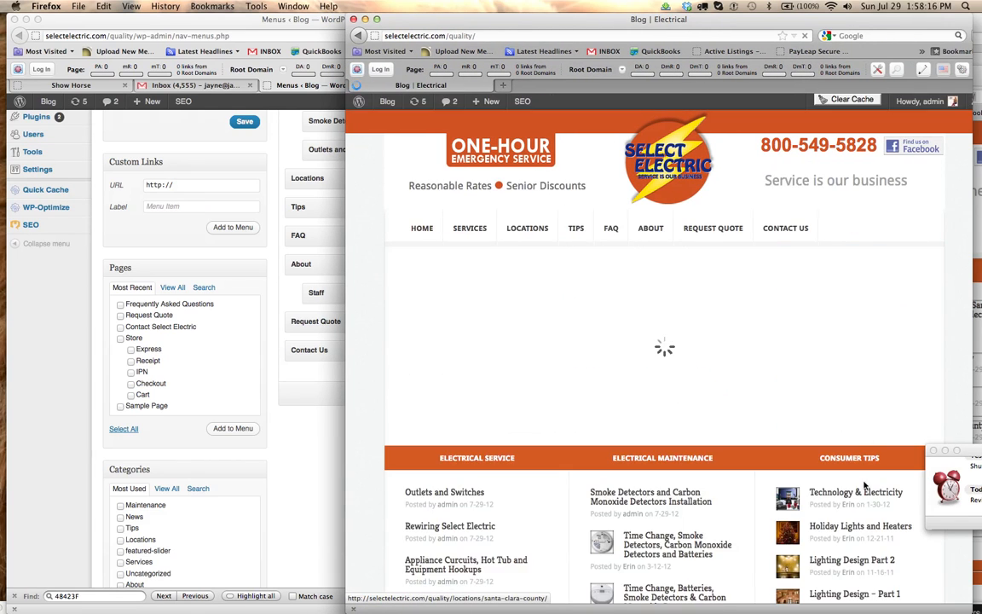
Step: Examine the live home page's sections, from the electrical service, maintenance and tips columns through recent articles and locations to the footer
scroll(890, 401, down, 1)
scroll(890, 401, down, 2)
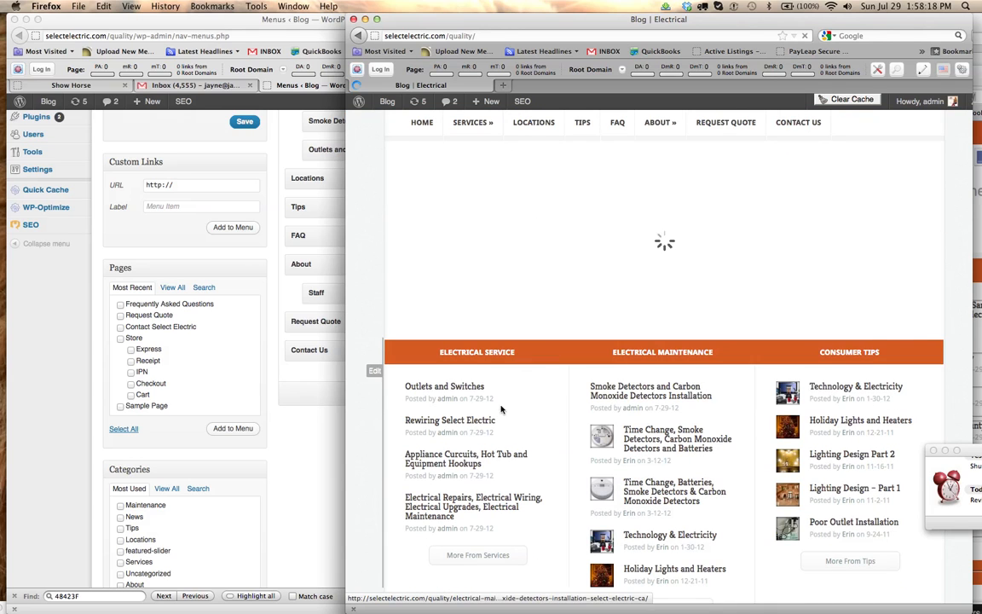
scroll(839, 421, down, 2)
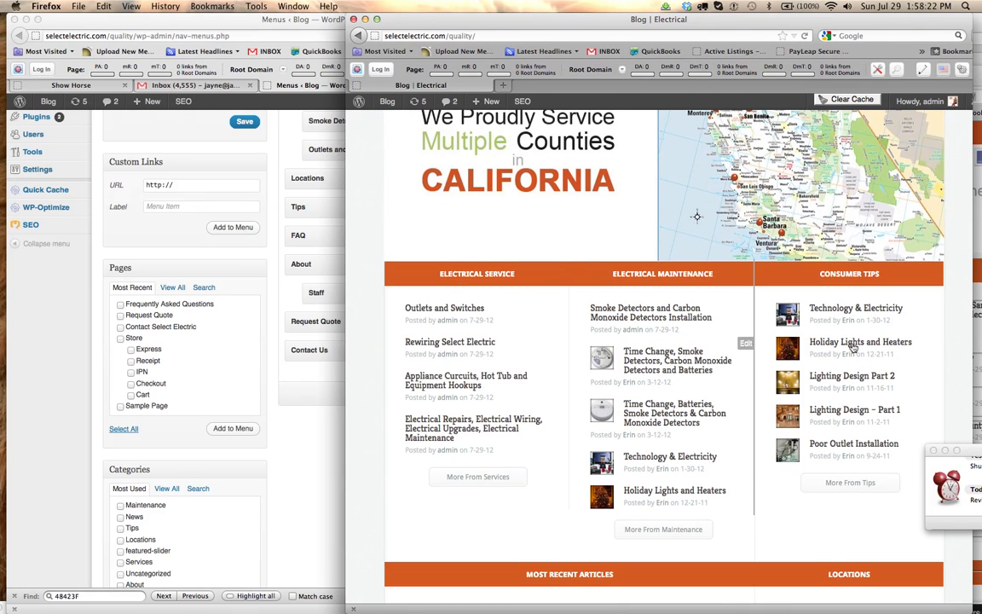
scroll(850, 341, down, 1)
scroll(852, 345, down, 4)
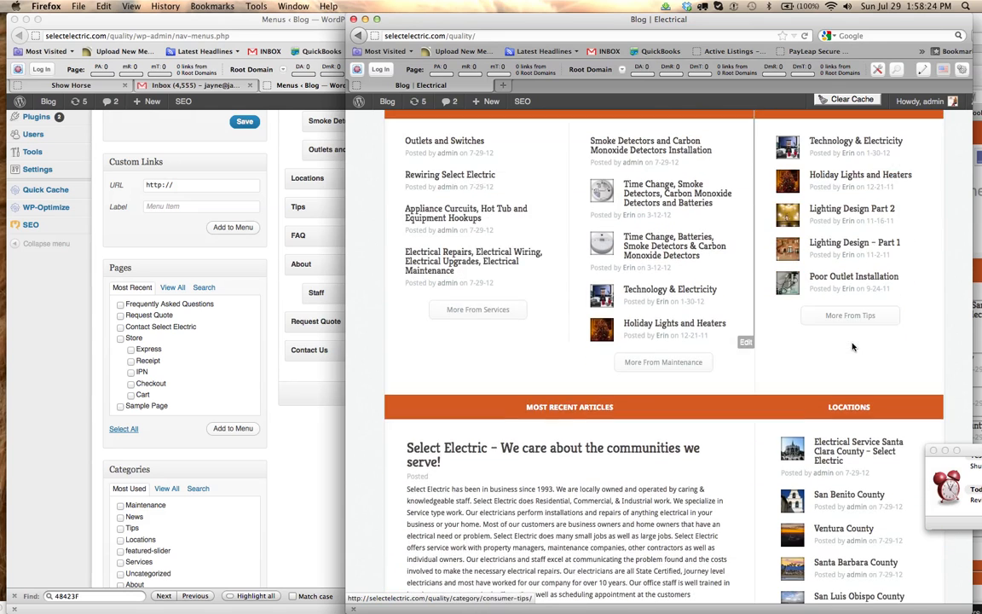
scroll(849, 359, down, 4)
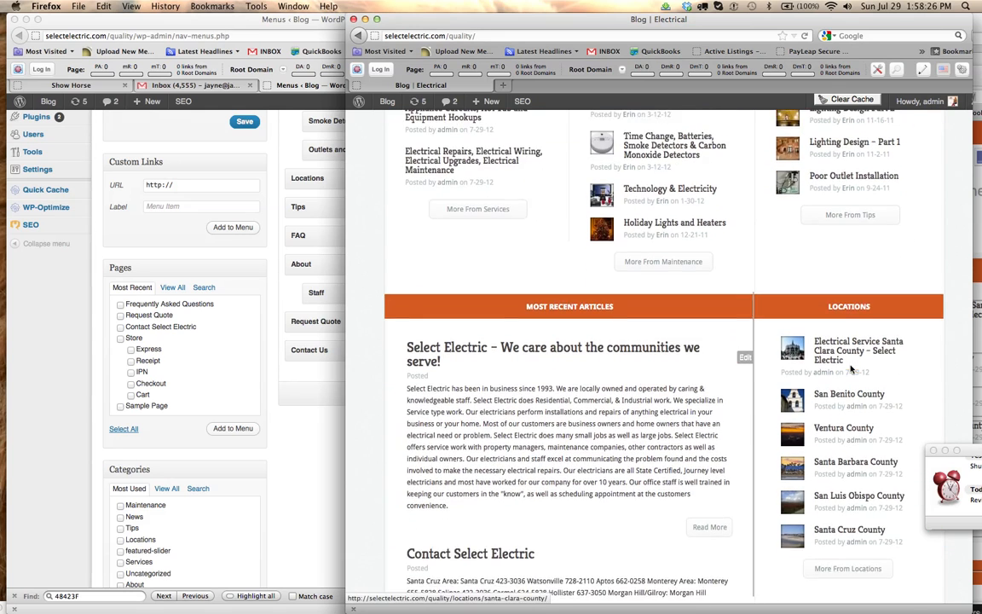
scroll(671, 334, down, 8)
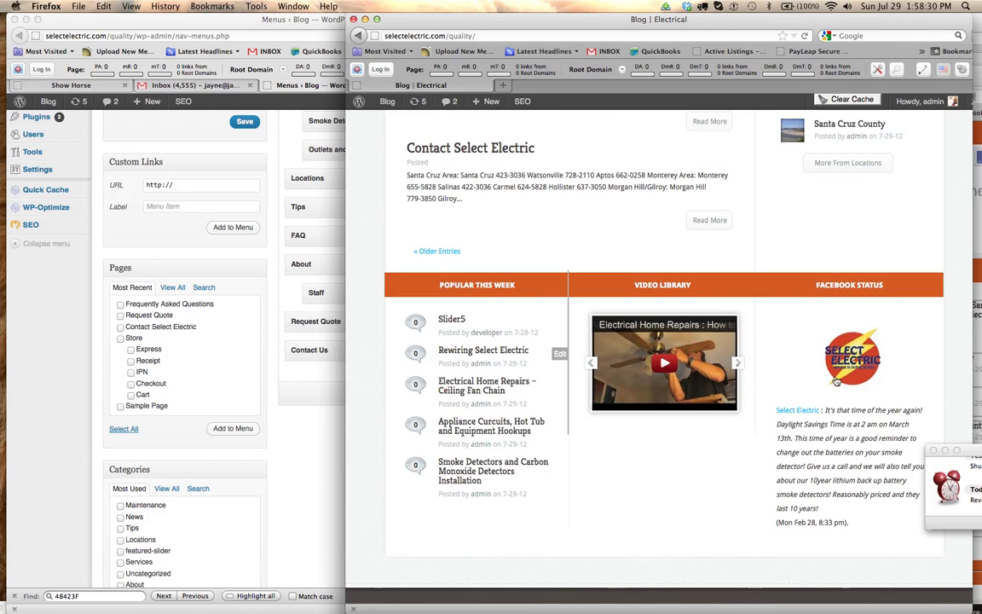
scroll(835, 379, down, 3)
scroll(835, 379, down, 2)
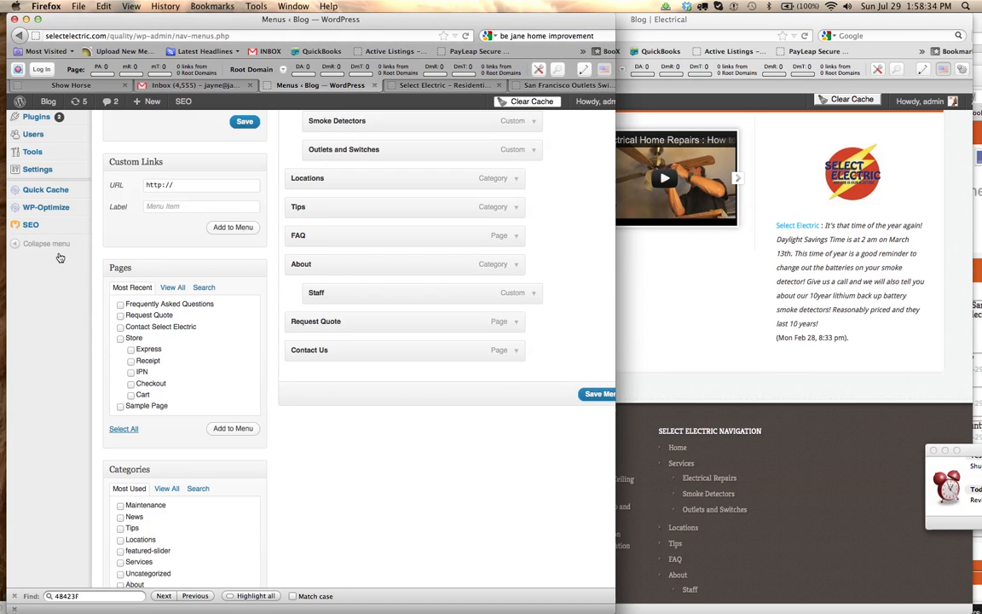
Step: Open the Widgets admin page, widen its window and shift it beside the live home page
scroll(53, 230, up, 2)
scroll(58, 170, up, 4)
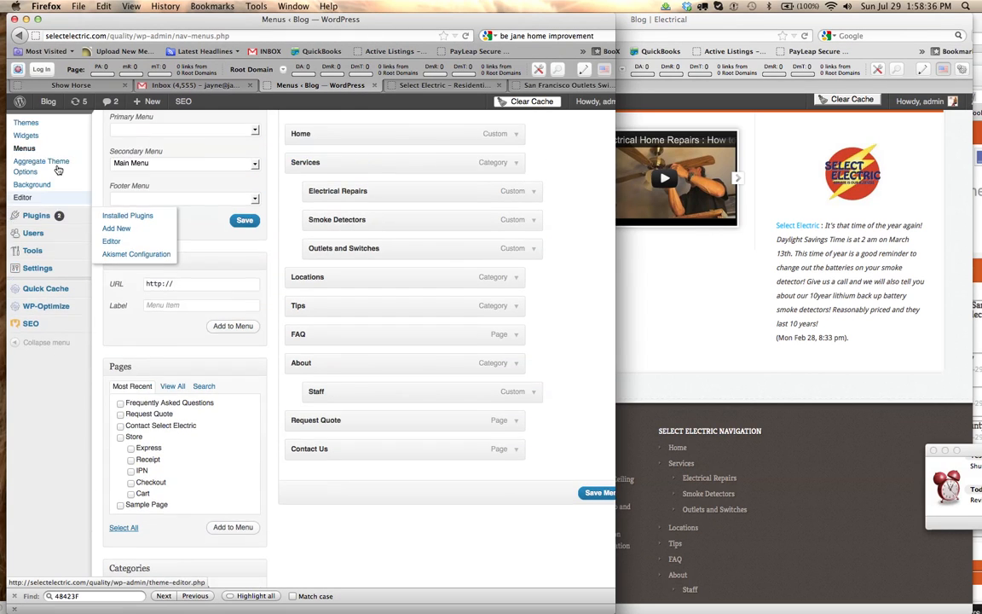
click(33, 200)
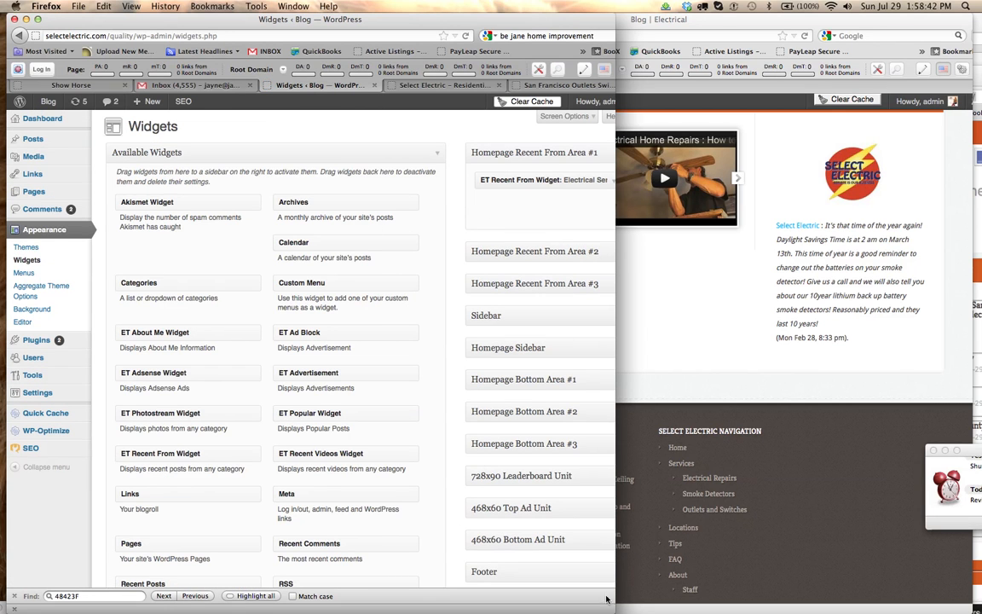
drag(613, 611, 654, 609)
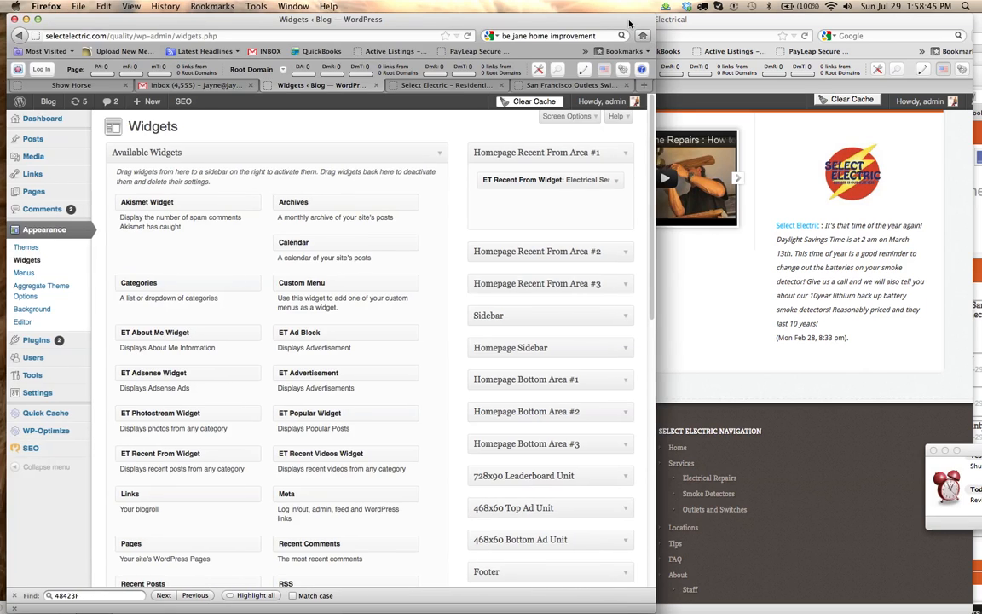
drag(629, 23, 535, 12)
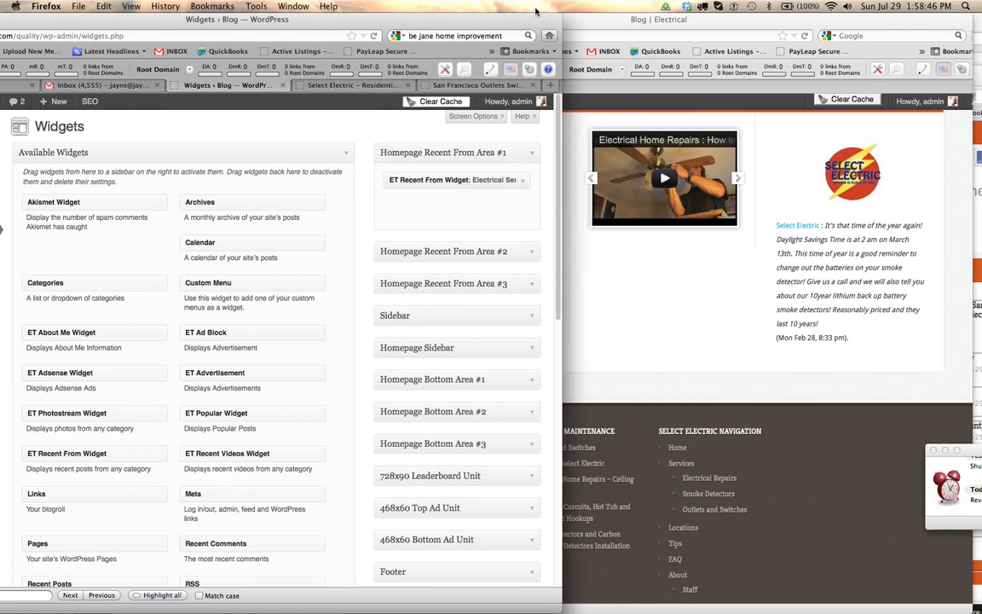
Step: Bring the live home page forward and view its Electrical Service, Electrical Maintenance and Consumer Tips columns
click(674, 14)
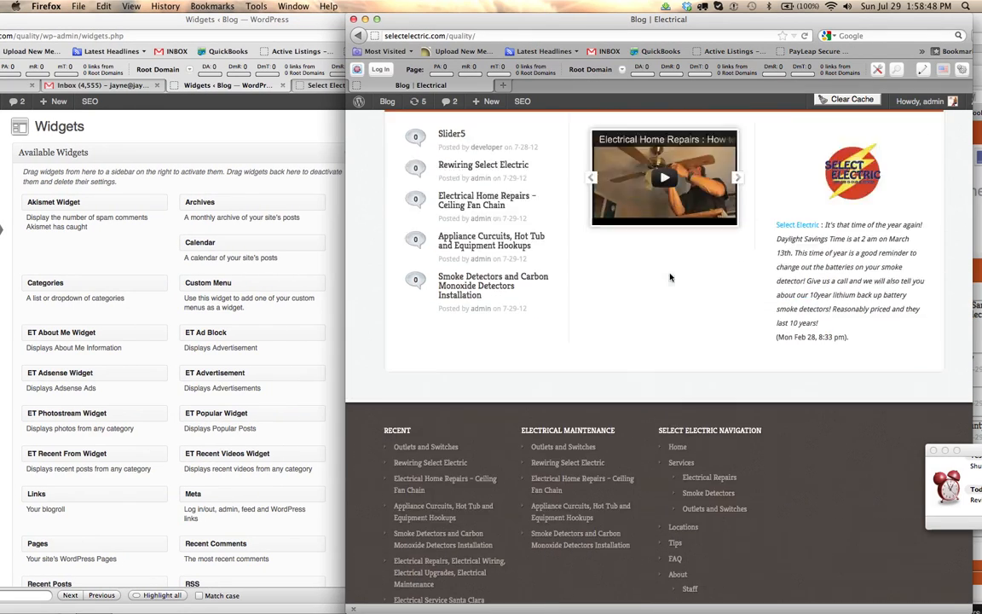
scroll(669, 277, up, 10)
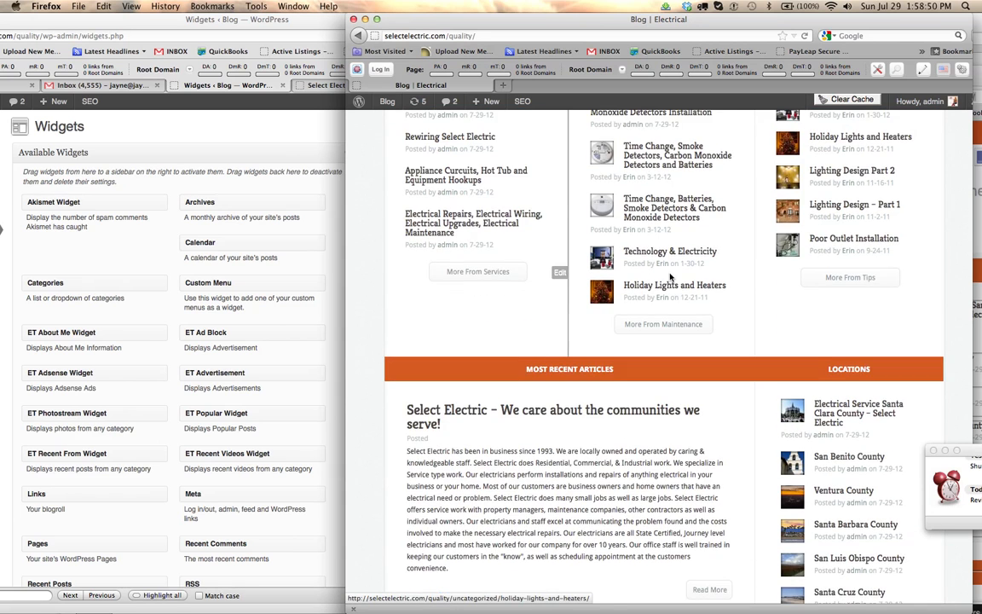
scroll(669, 277, up, 5)
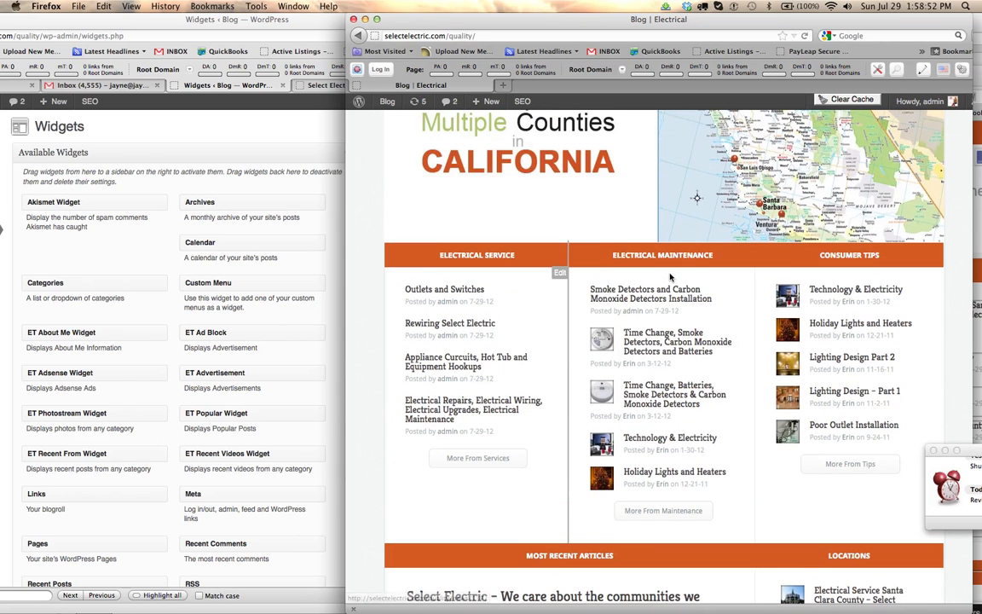
Step: On the Widgets page, expand the Homepage Recent From Area #2, Homepage Recent From Area #3 and Sidebar areas
click(305, 25)
drag(305, 25, 251, 25)
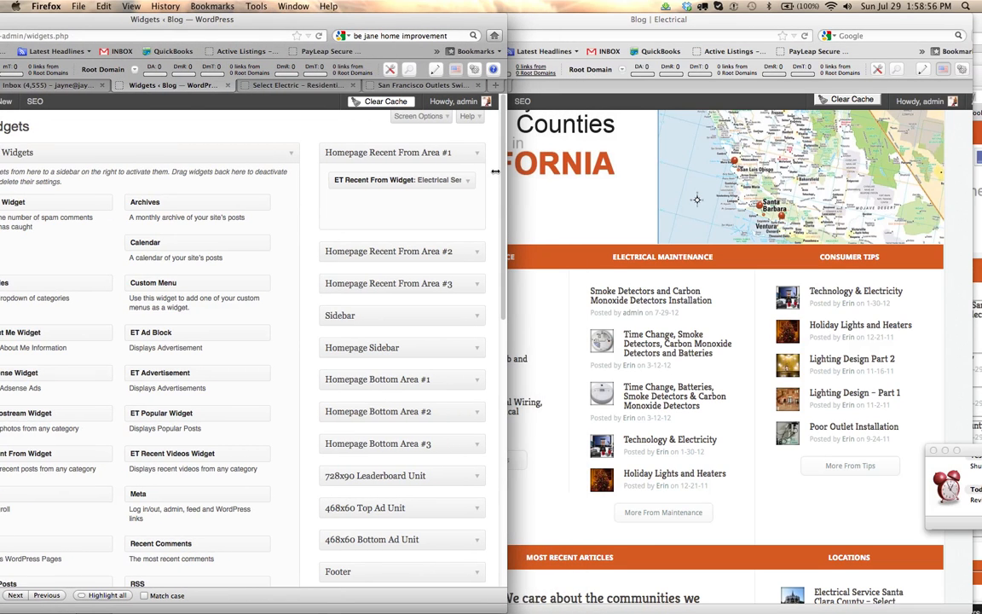
click(478, 251)
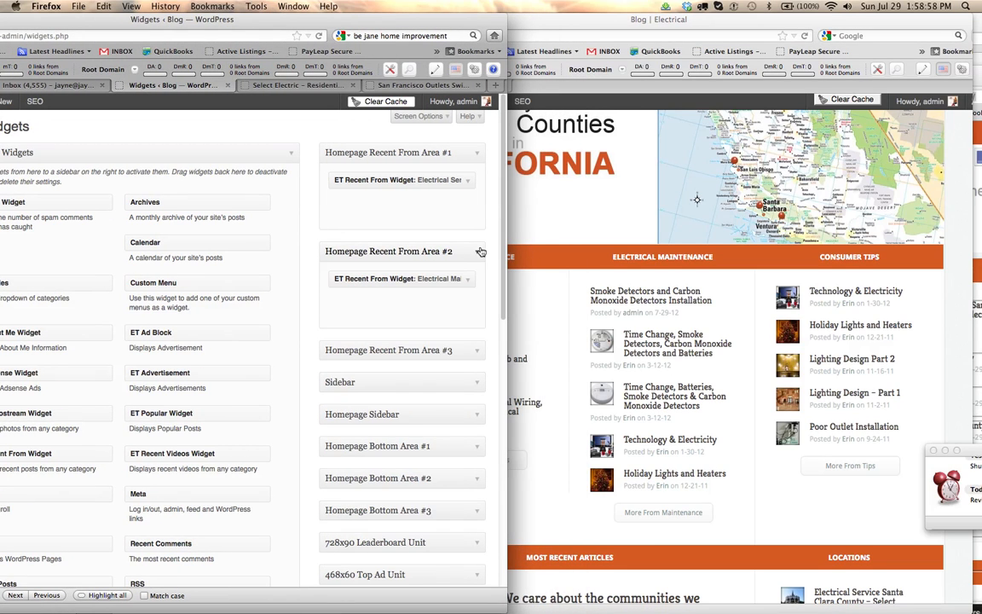
click(476, 350)
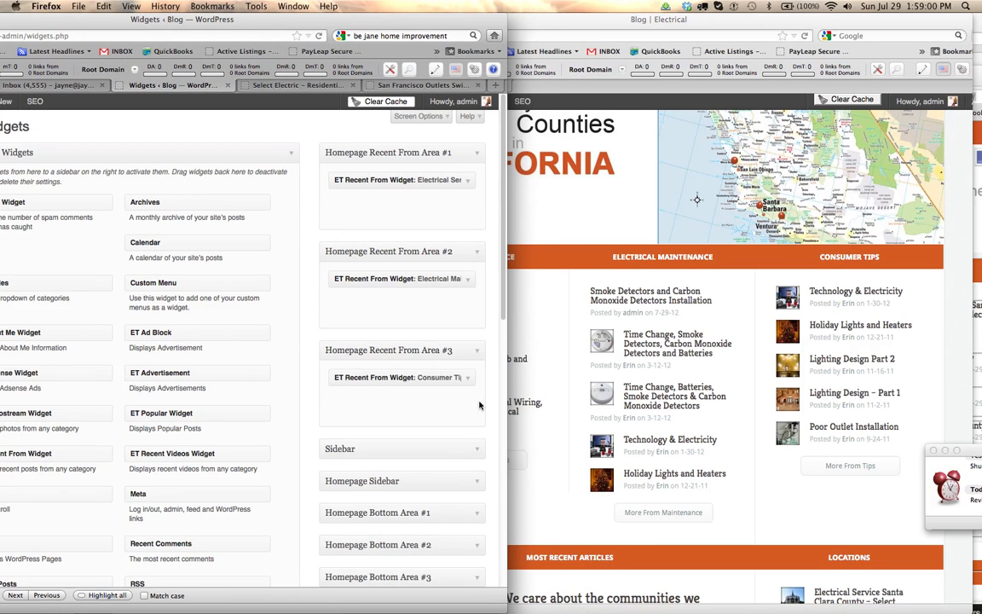
click(478, 449)
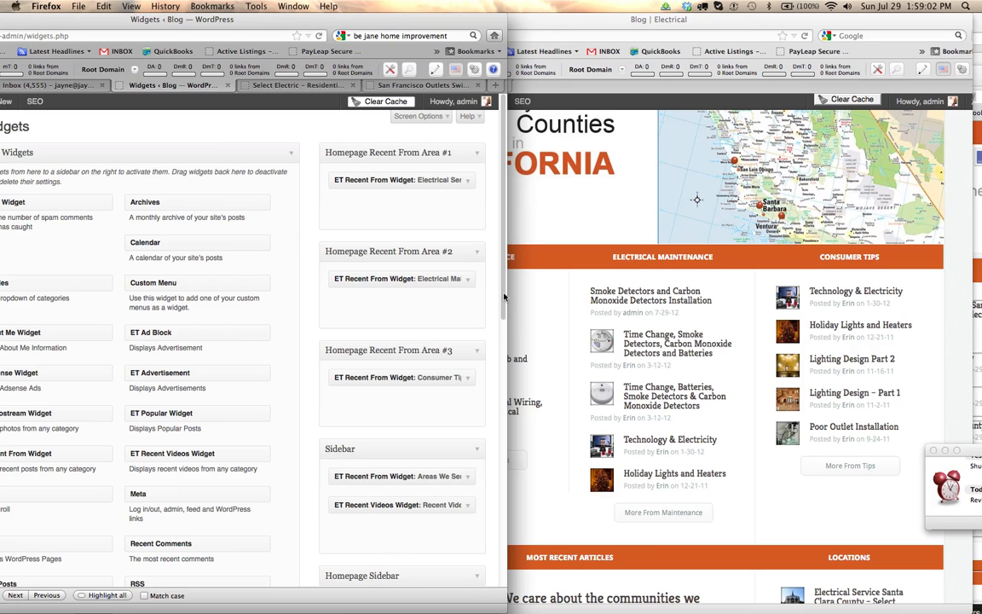
Step: Arrange the Widgets and live home page windows so the widget areas sit beside the matching home page columns
click(511, 227)
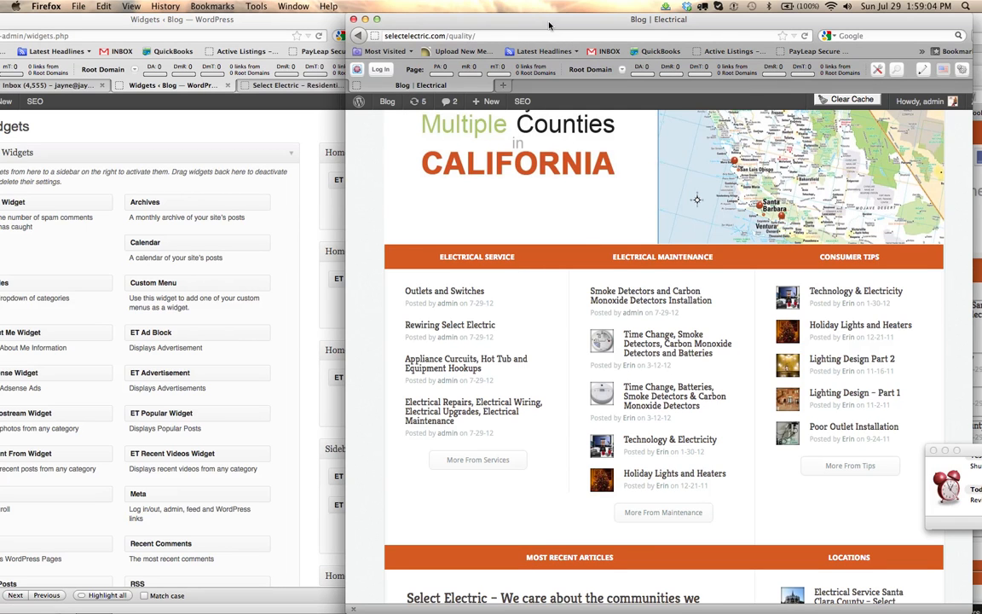
drag(496, 22, 701, 6)
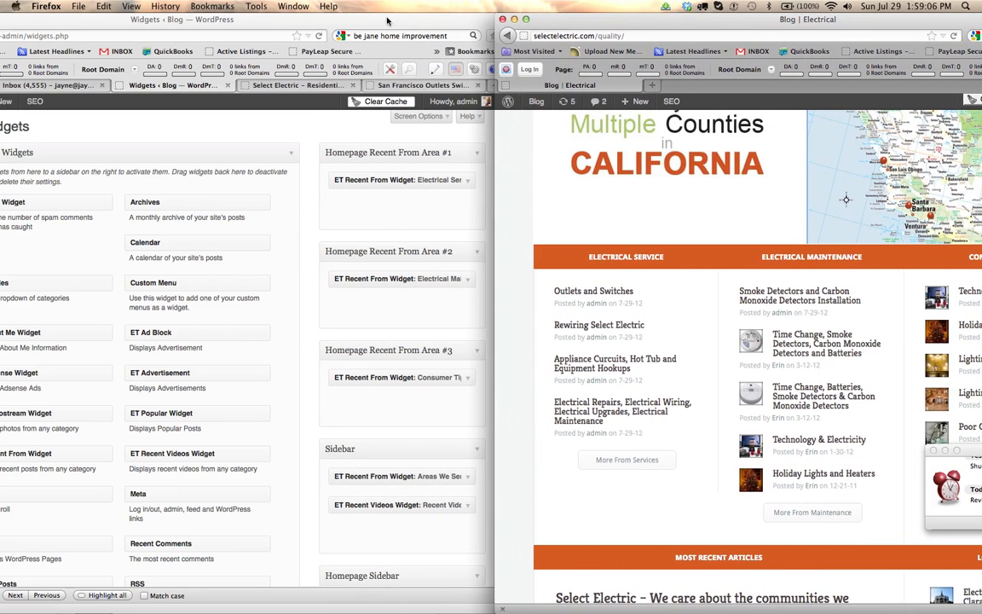
drag(388, 21, 437, 20)
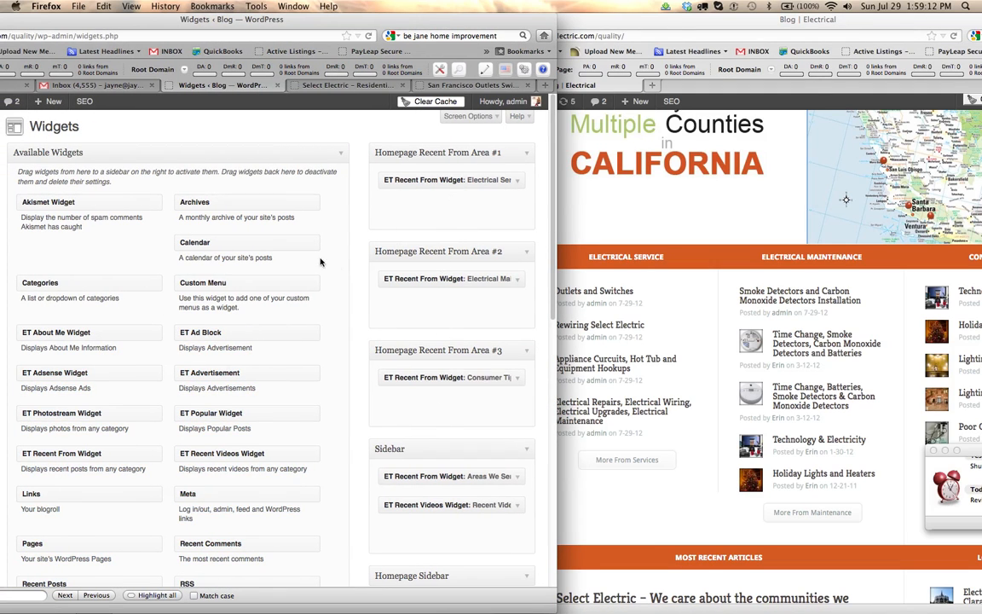
mouse_move(245, 204)
mouse_down()
mouse_move(456, 208)
mouse_move(248, 203)
mouse_up()
click(691, 210)
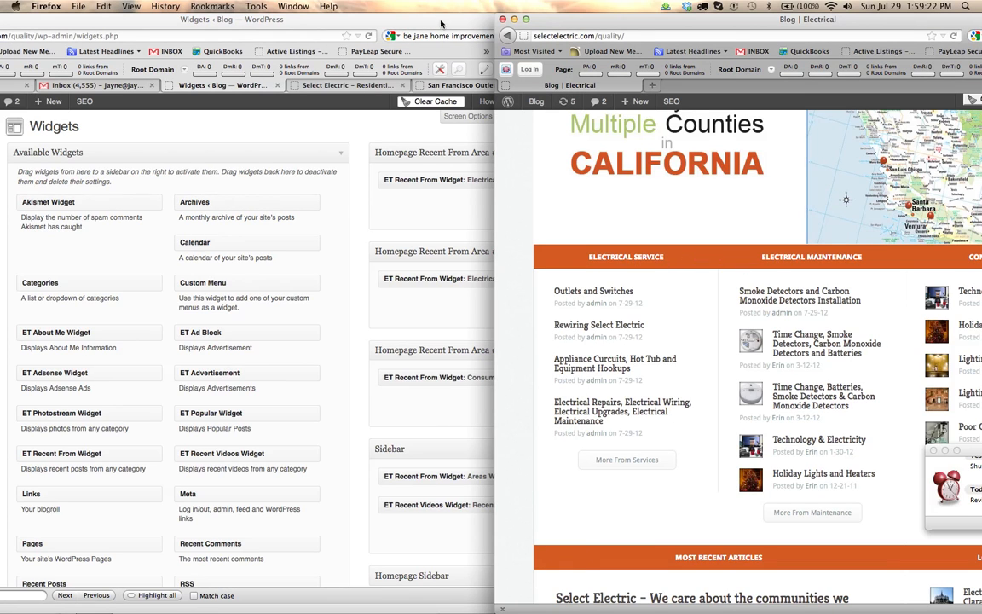
drag(441, 19, 376, 10)
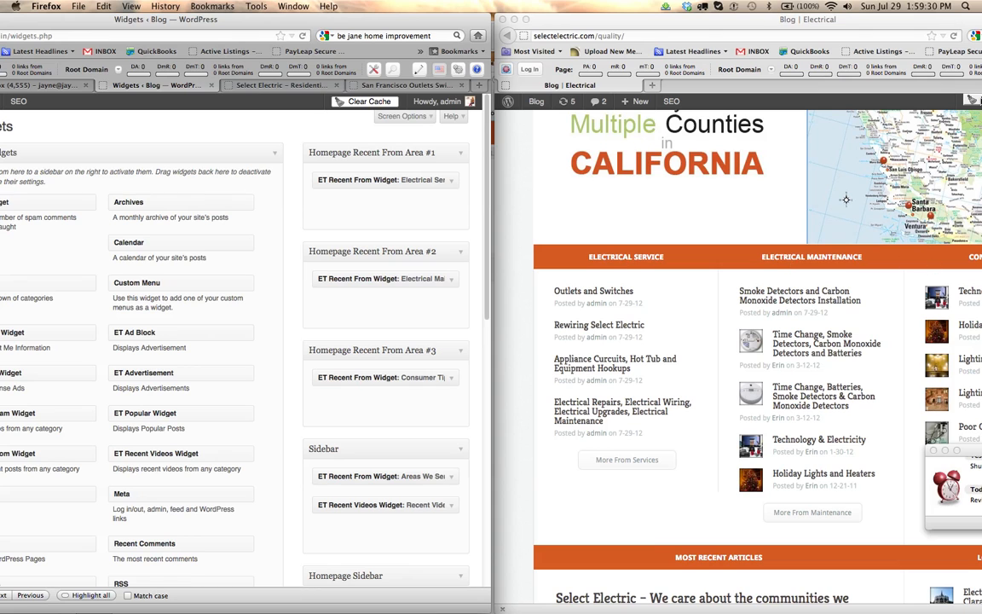
mouse_move(801, 22)
mouse_down()
mouse_move(745, 19)
mouse_move(788, 16)
mouse_up()
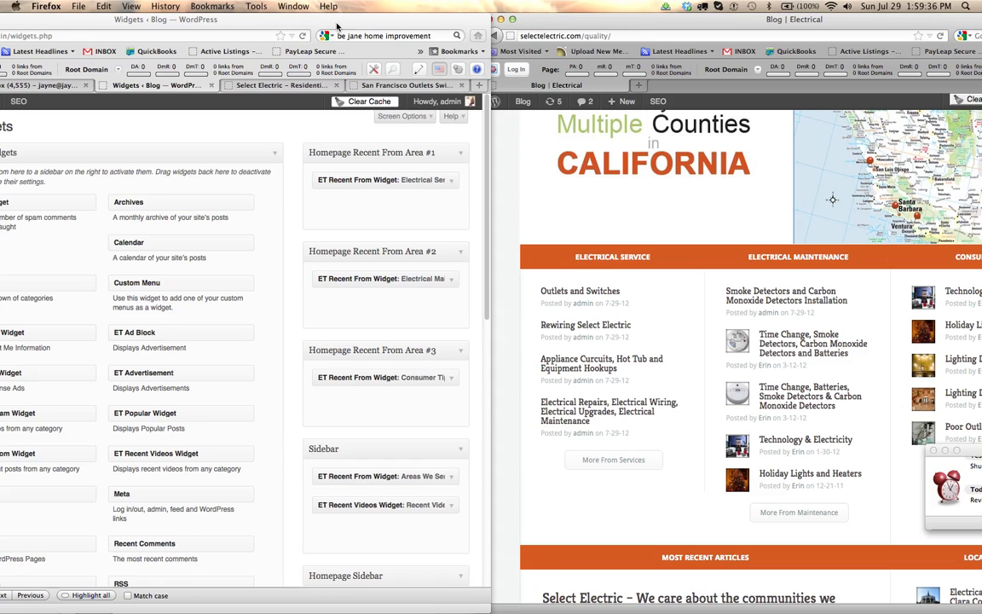
drag(339, 26, 399, 28)
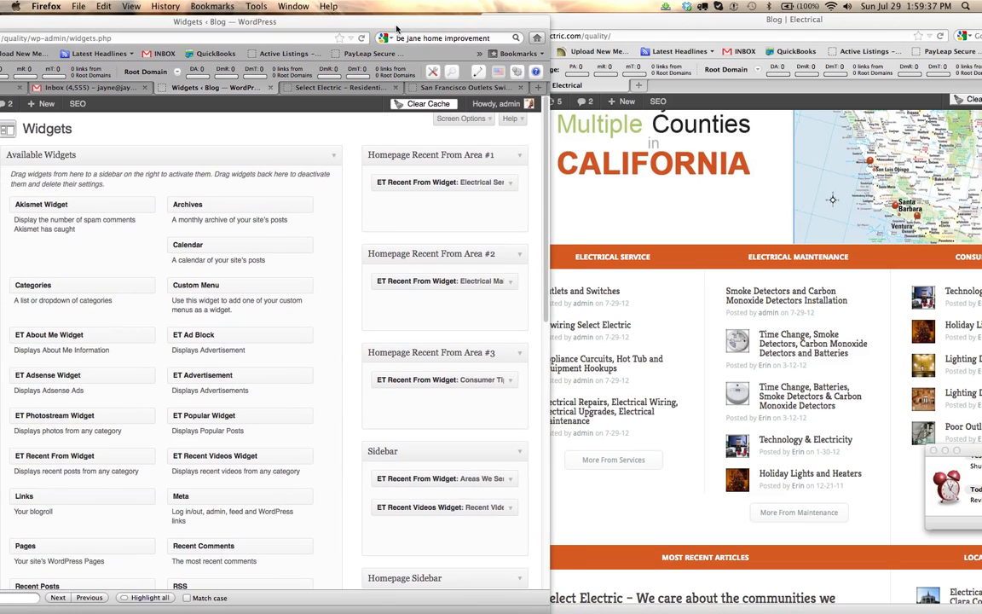
Step: Inspect the title, number of posts and category options of the Electrical Service widget, keeping Services as the category
click(511, 186)
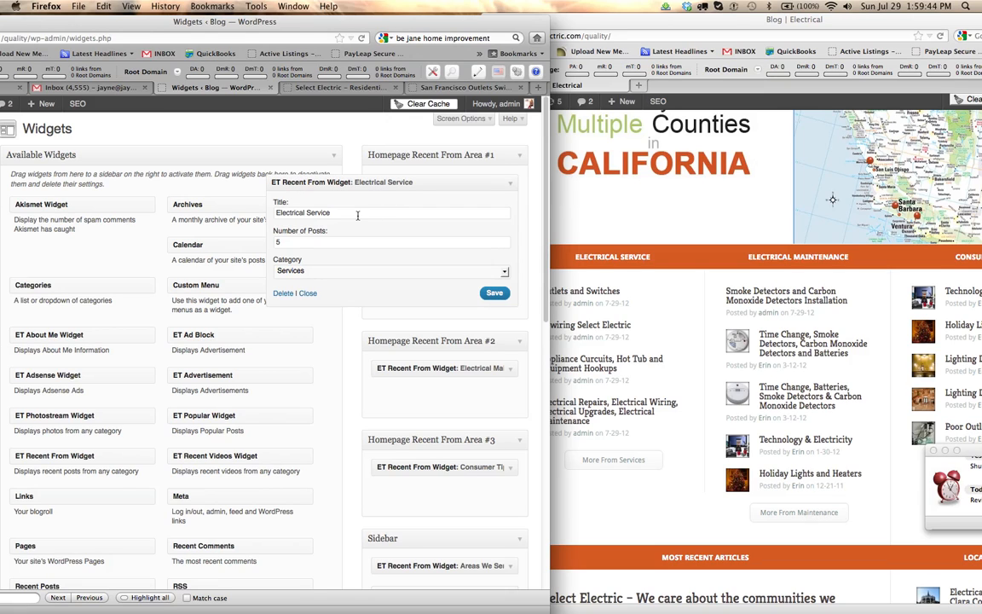
click(357, 214)
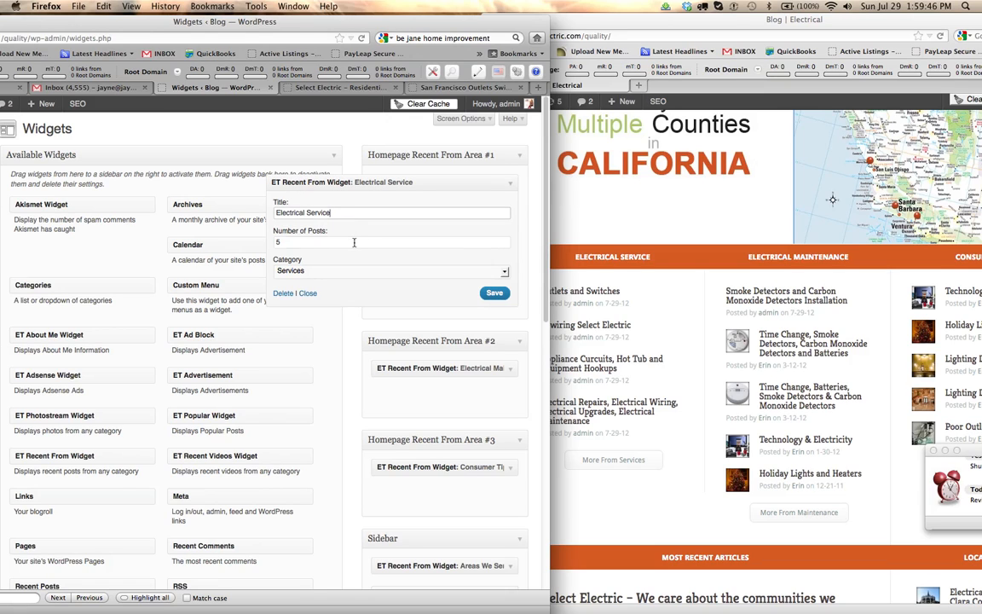
click(354, 242)
click(314, 272)
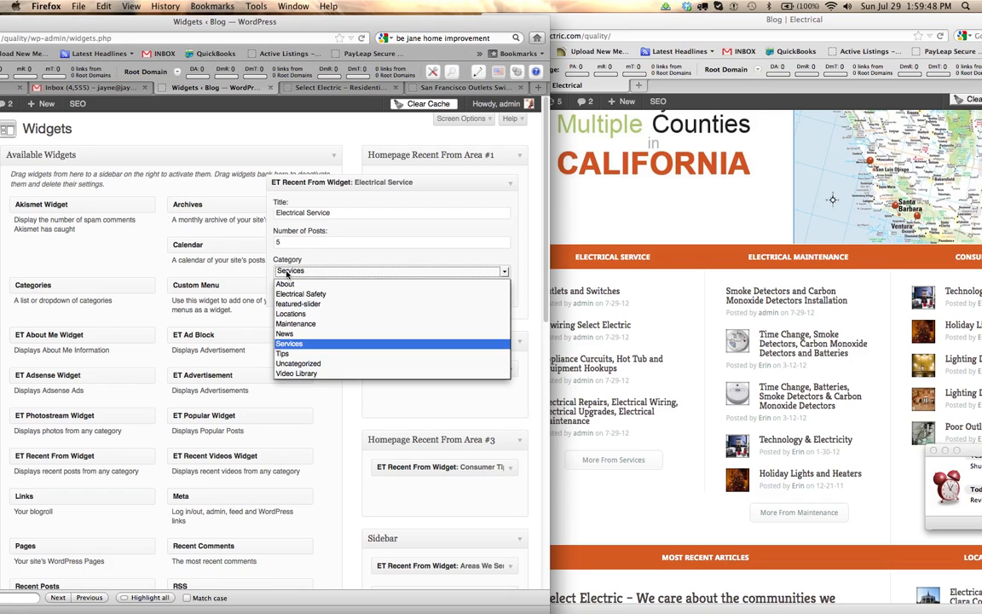
click(289, 343)
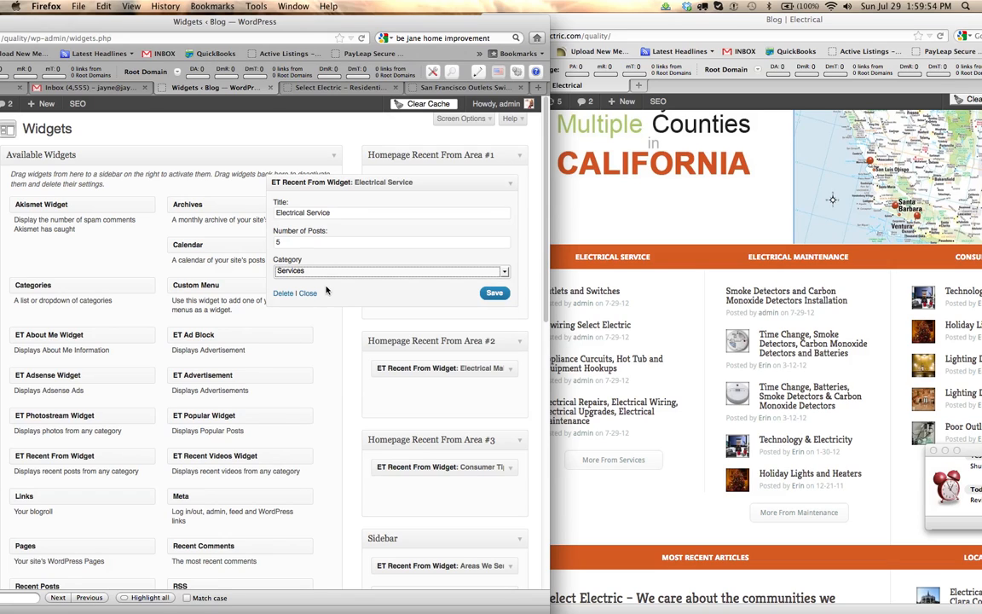
Step: Set the Electrical Service widget's number of posts to 7, save it and close its settings
double_click(289, 241)
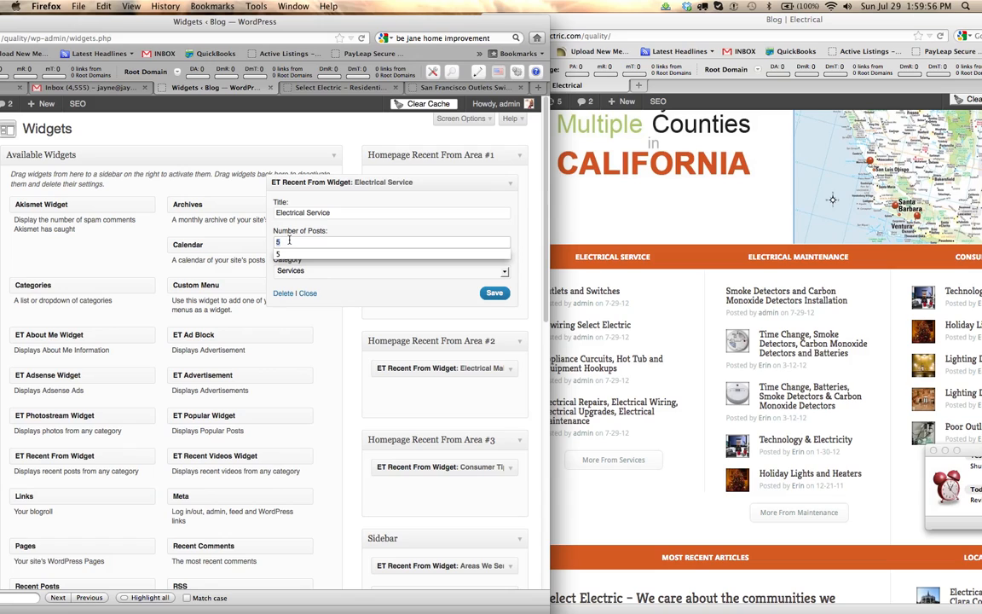
text(7)
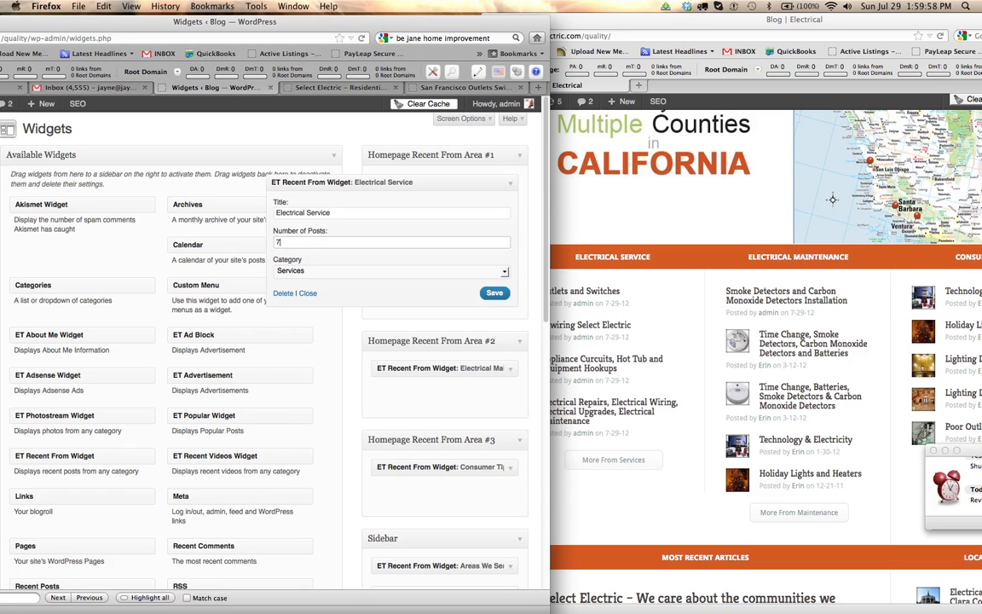
click(493, 294)
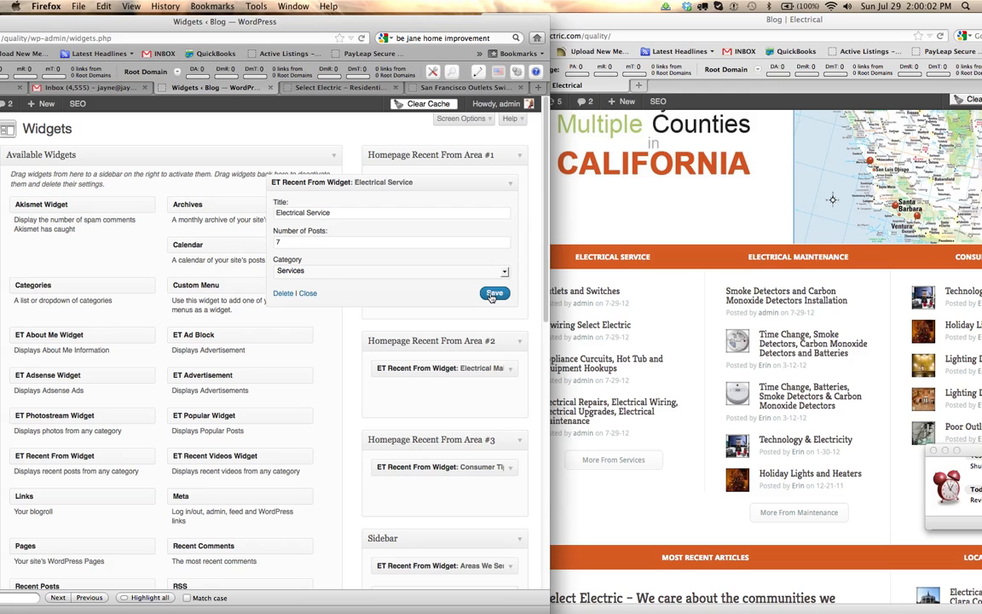
click(306, 293)
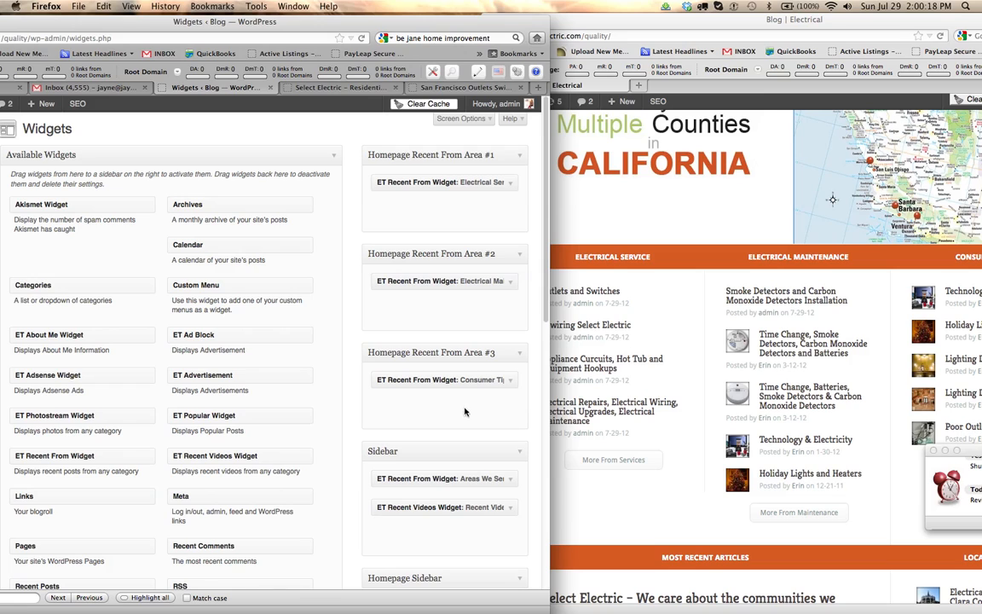
Step: Inspect the Consumer Tips widget's settings, then view the home page's recent-post columns and Locations list
click(491, 380)
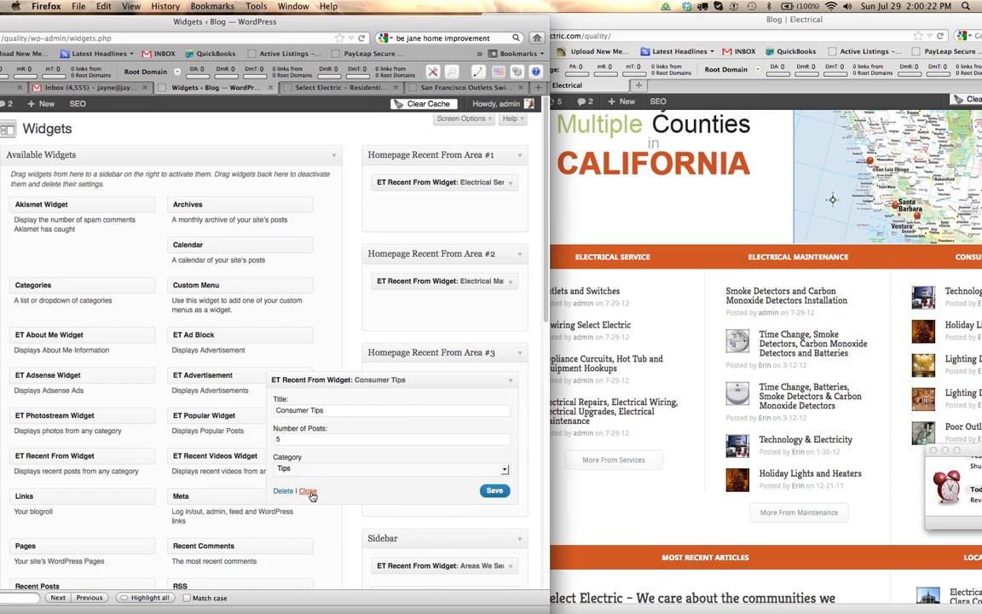
click(307, 492)
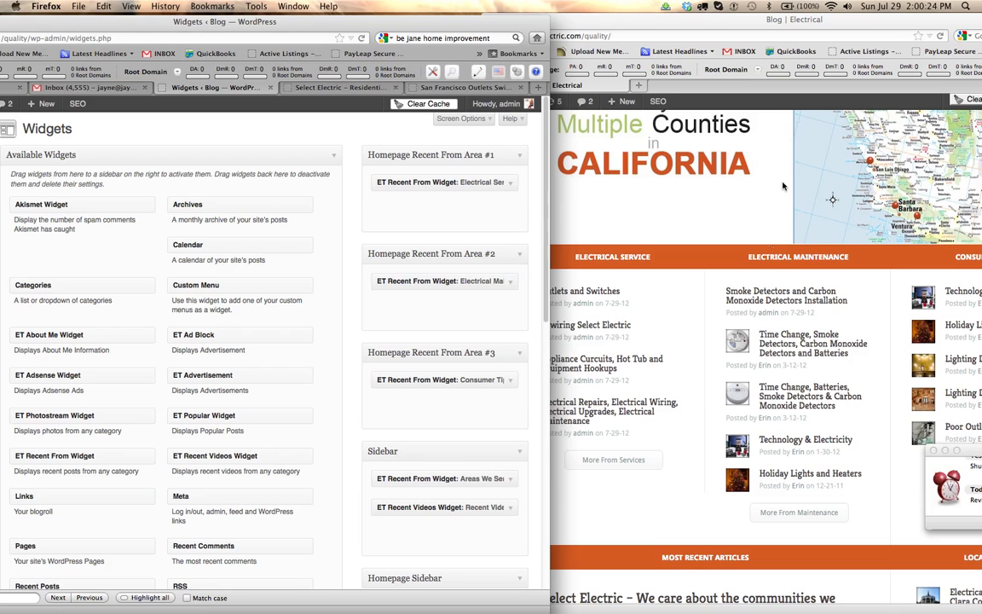
scroll(764, 258, down, 3)
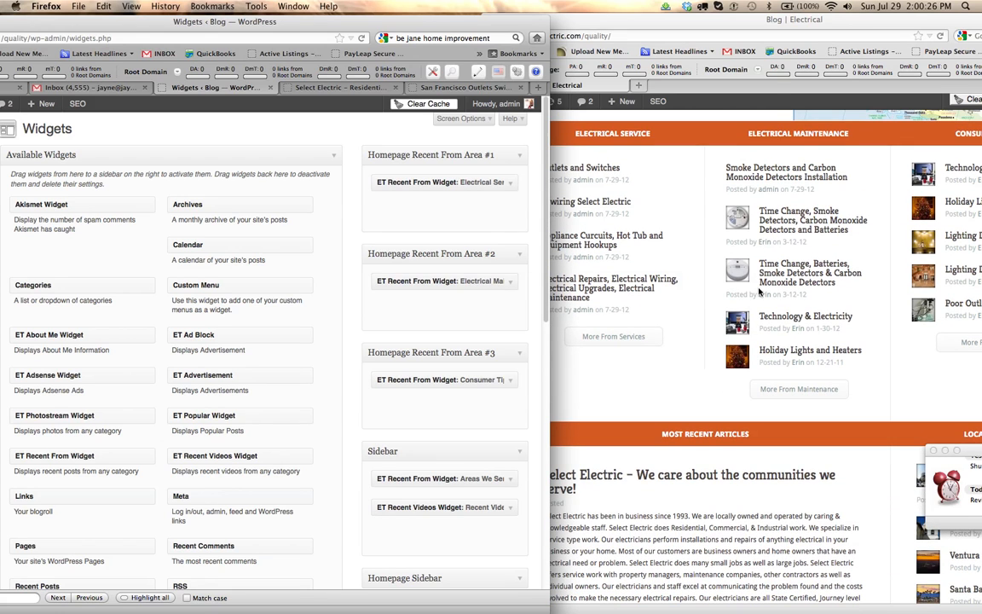
drag(772, 22, 660, 23)
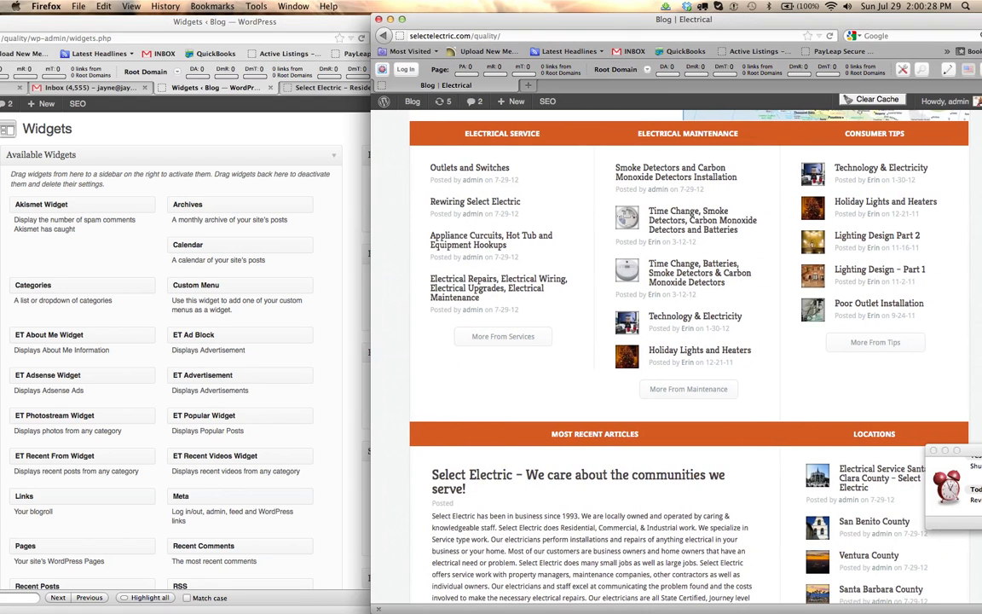
scroll(869, 477, down, 3)
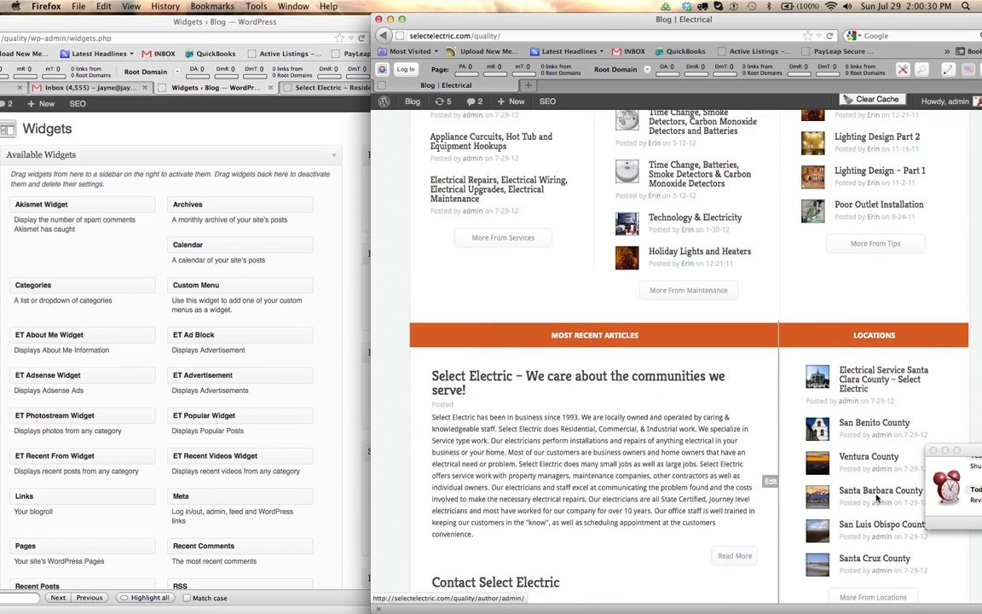
Step: Collapse Homepage Recent From Area #1, #2 and #3 on the Widgets page and expand the Homepage Sidebar area
click(341, 204)
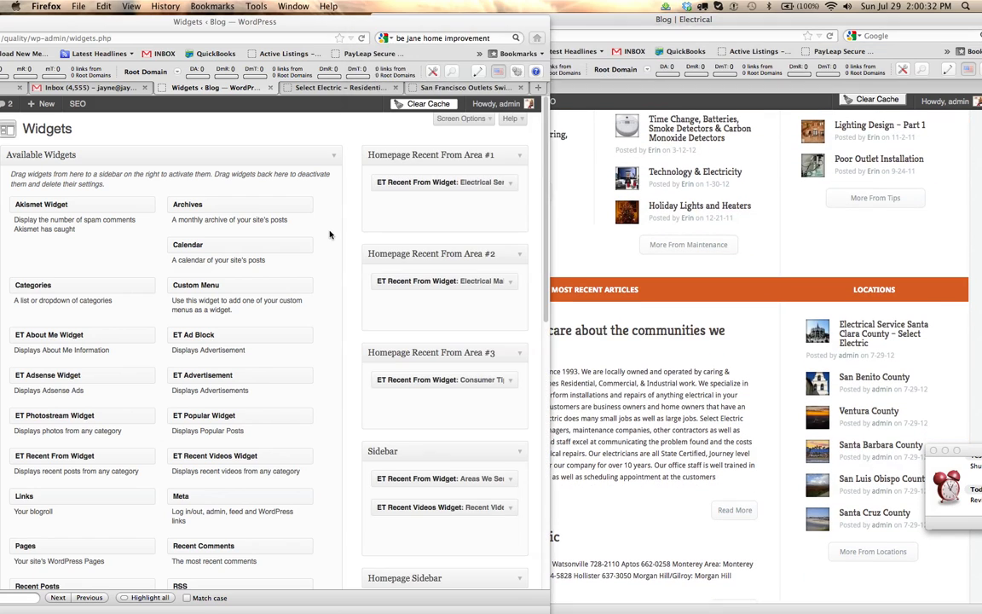
click(516, 253)
click(519, 156)
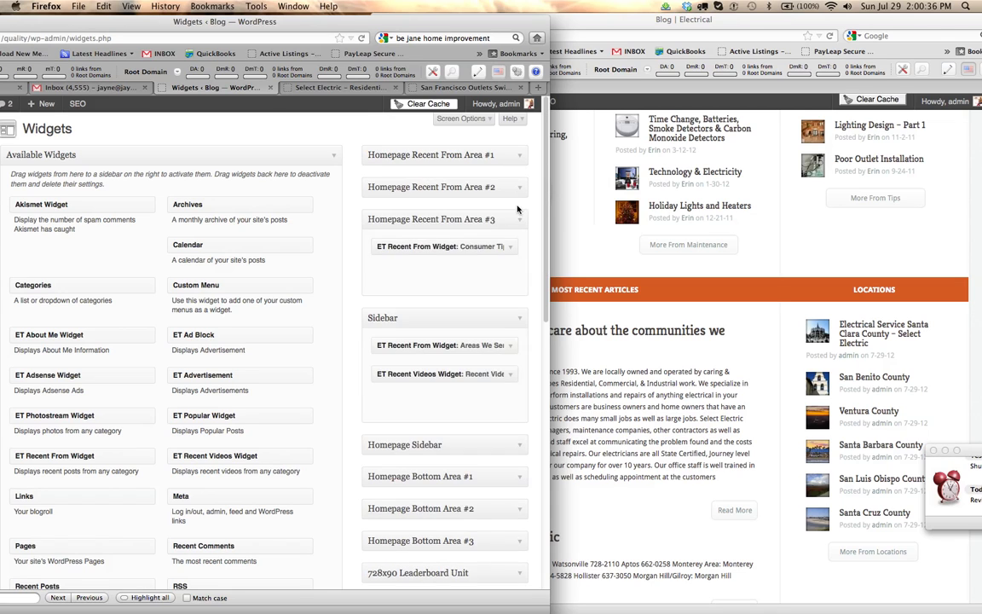
click(518, 220)
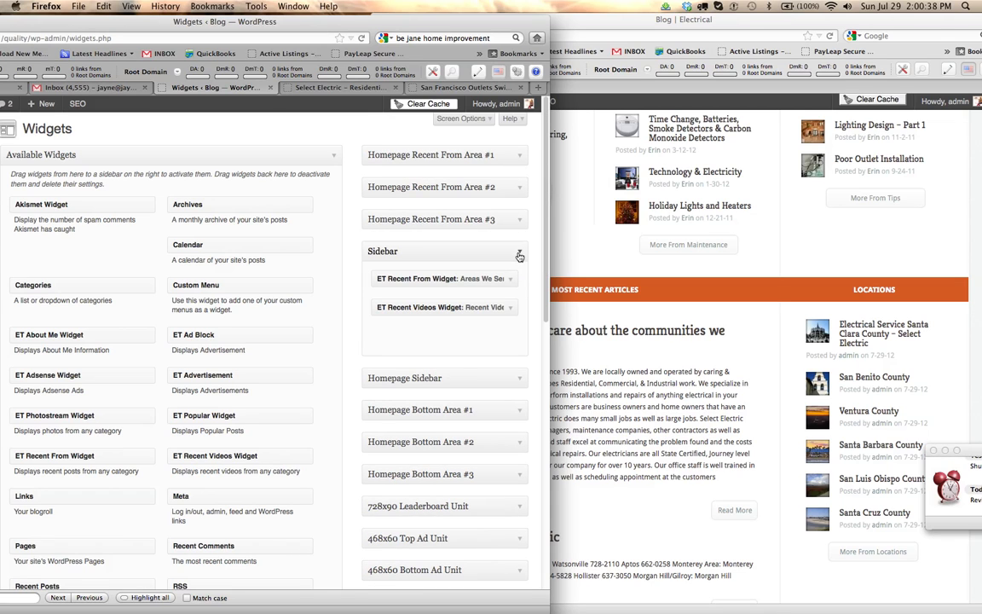
scroll(517, 341, down, 1)
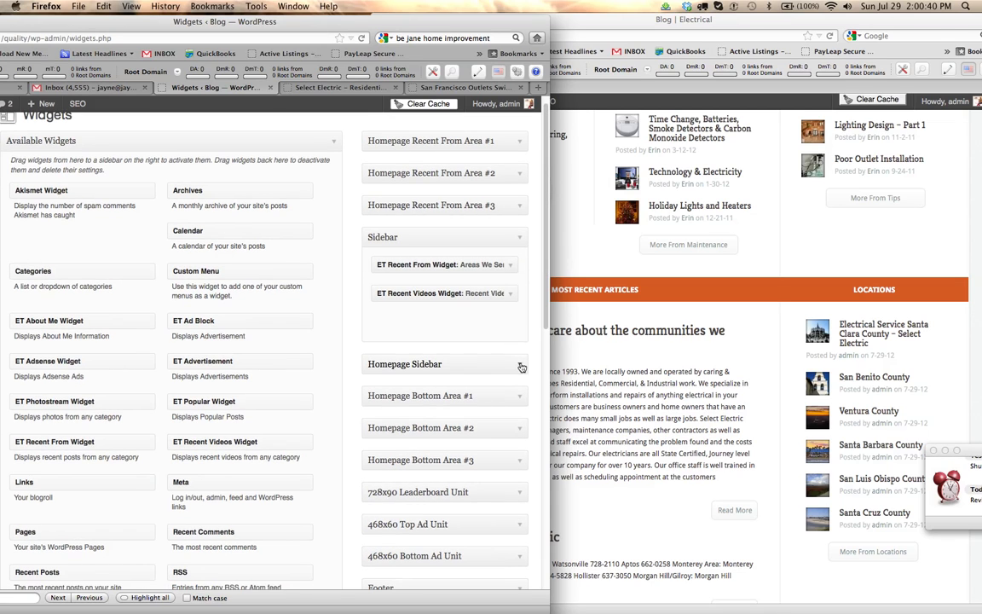
click(520, 367)
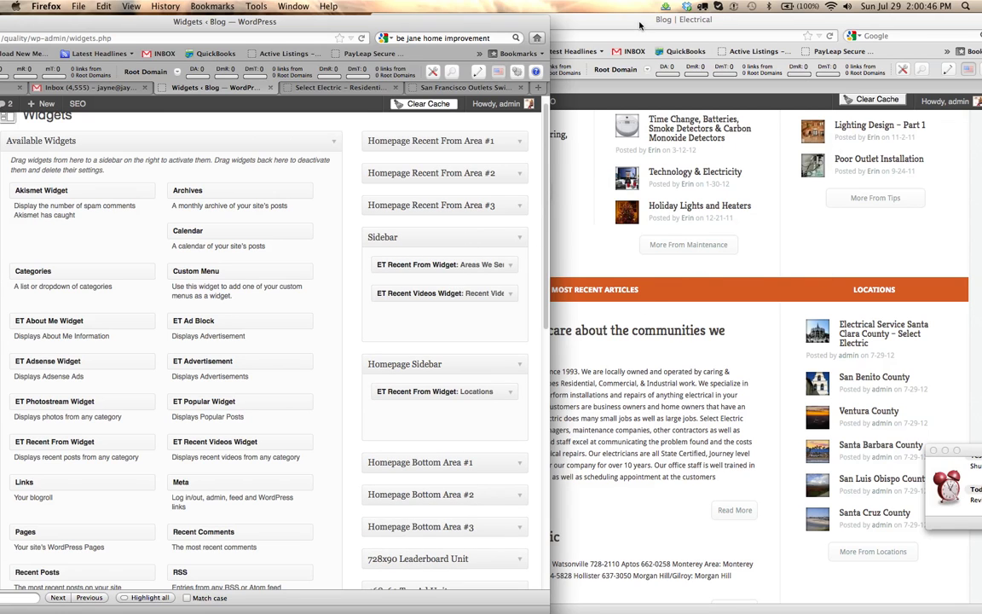
Step: Bring the live home page window forward and open the Outlets and Switches post from its Electrical Service column
drag(639, 26, 492, 26)
scroll(610, 204, down, 3)
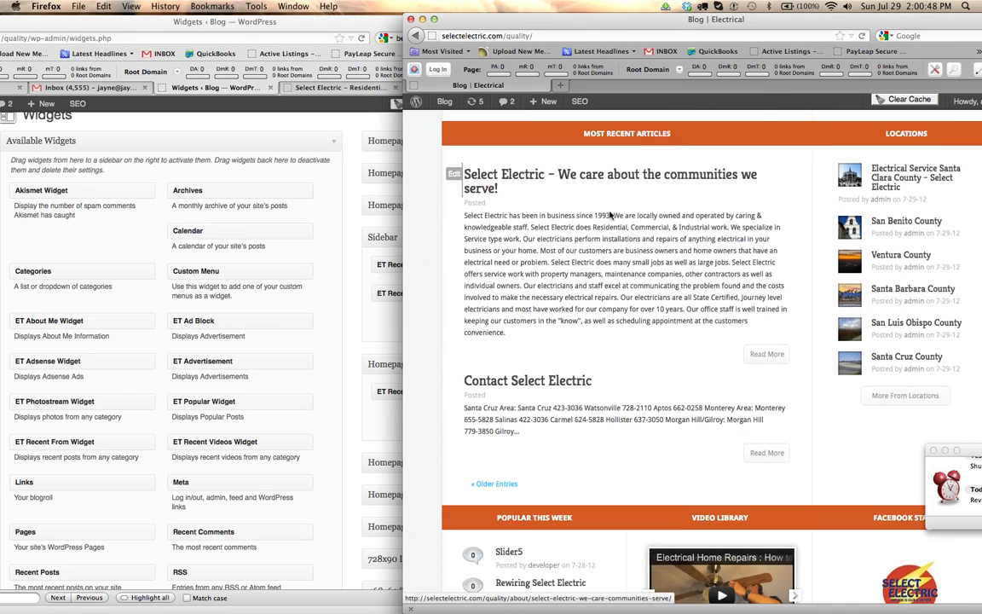
scroll(610, 215, up, 10)
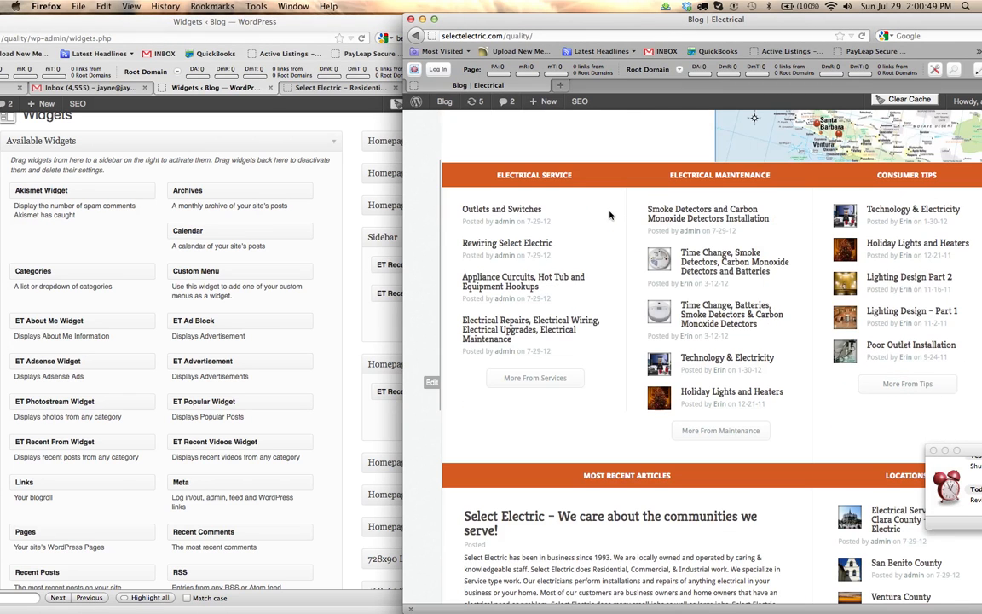
click(523, 210)
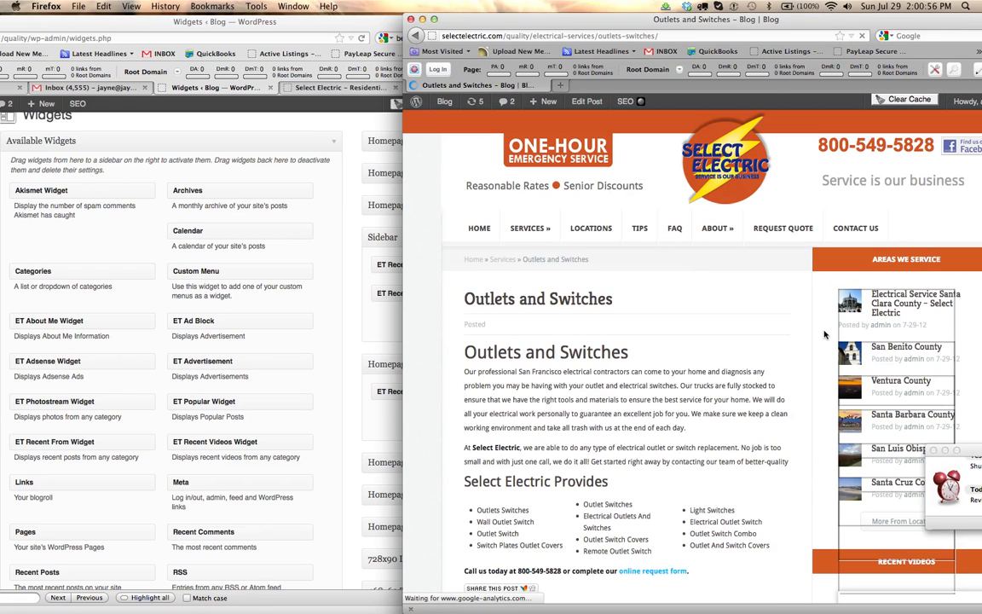
Step: Inspect the Sidebar area's Recent Videos widget settings against the post's Recent Videos section, then close them
click(372, 219)
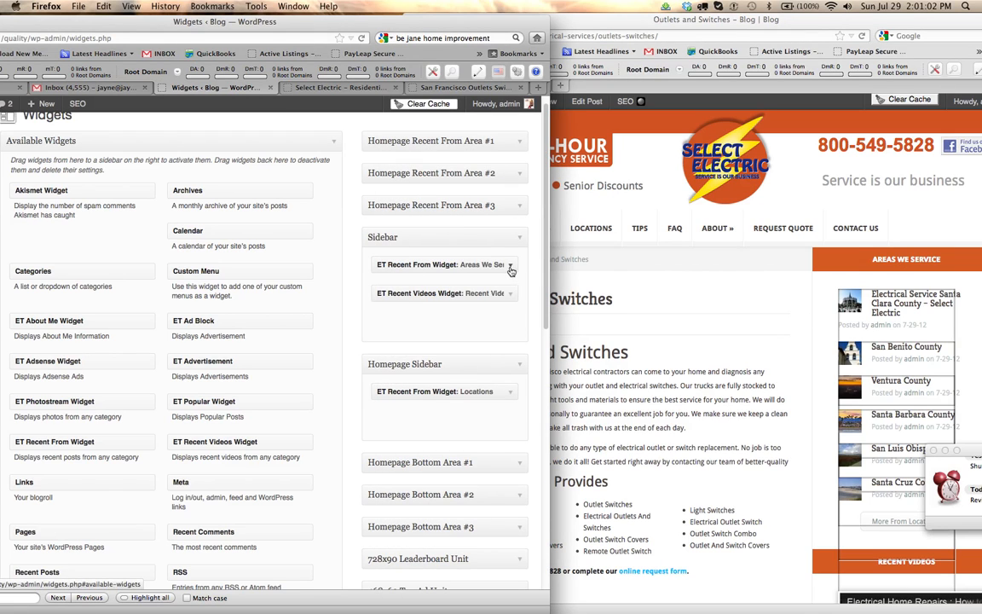
click(508, 294)
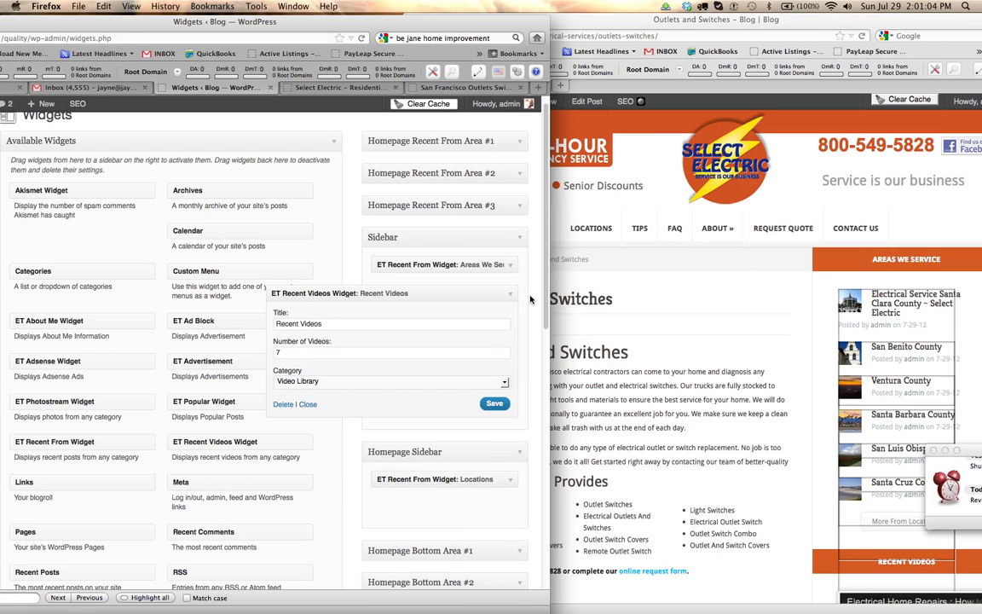
scroll(897, 294, down, 3)
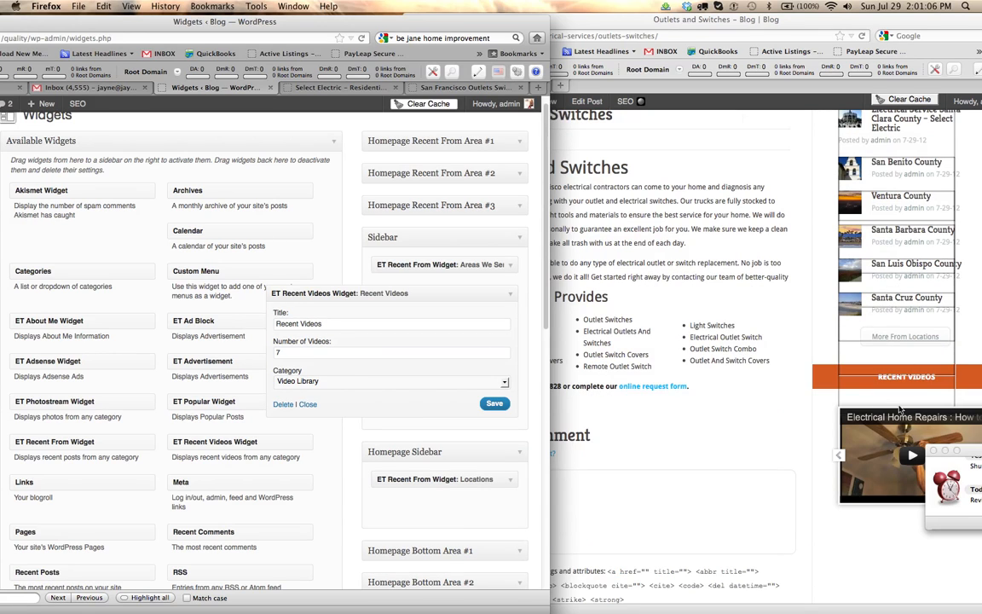
click(947, 347)
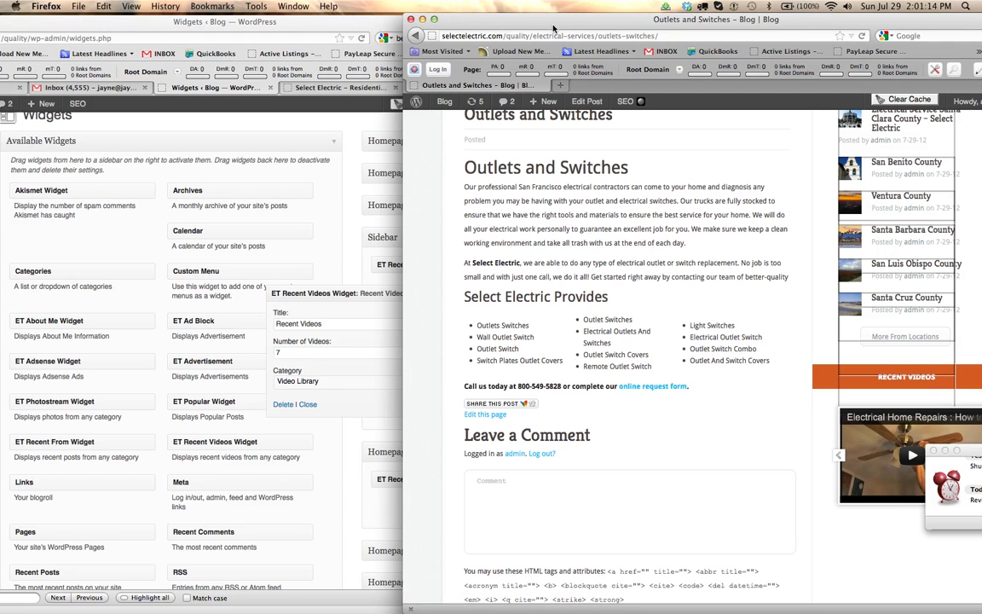
drag(569, 24, 579, 24)
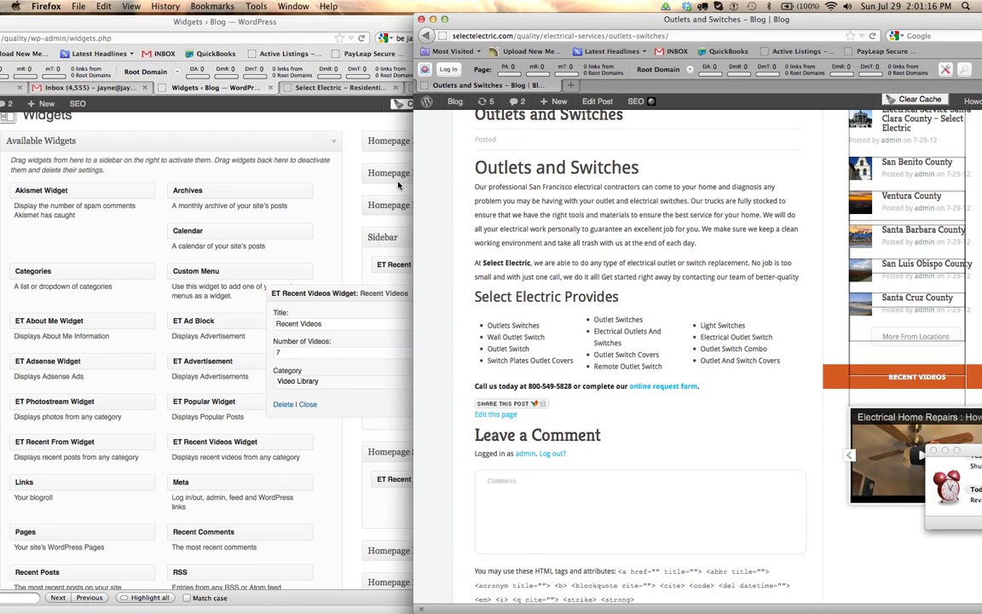
click(338, 261)
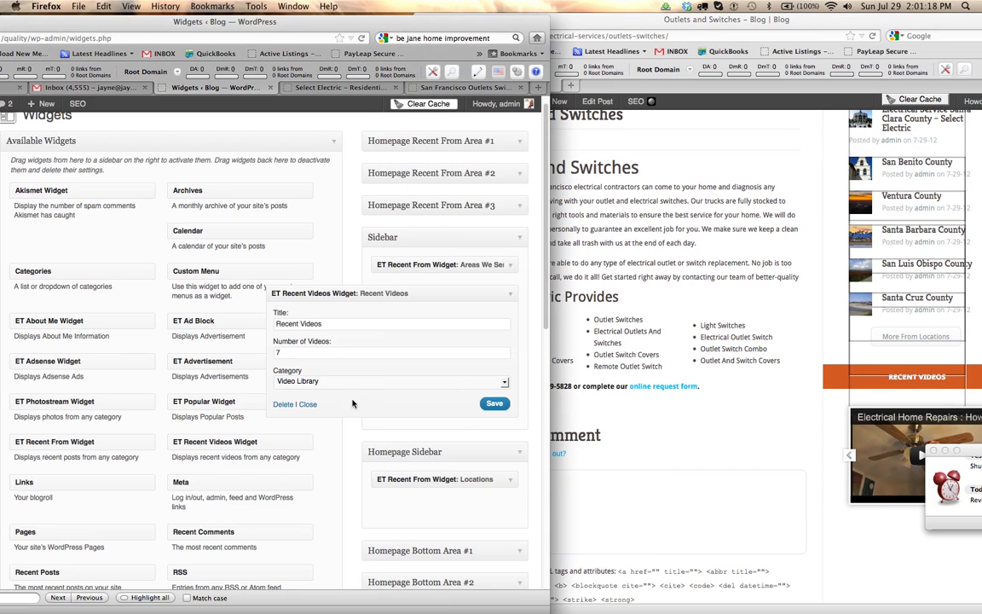
click(308, 404)
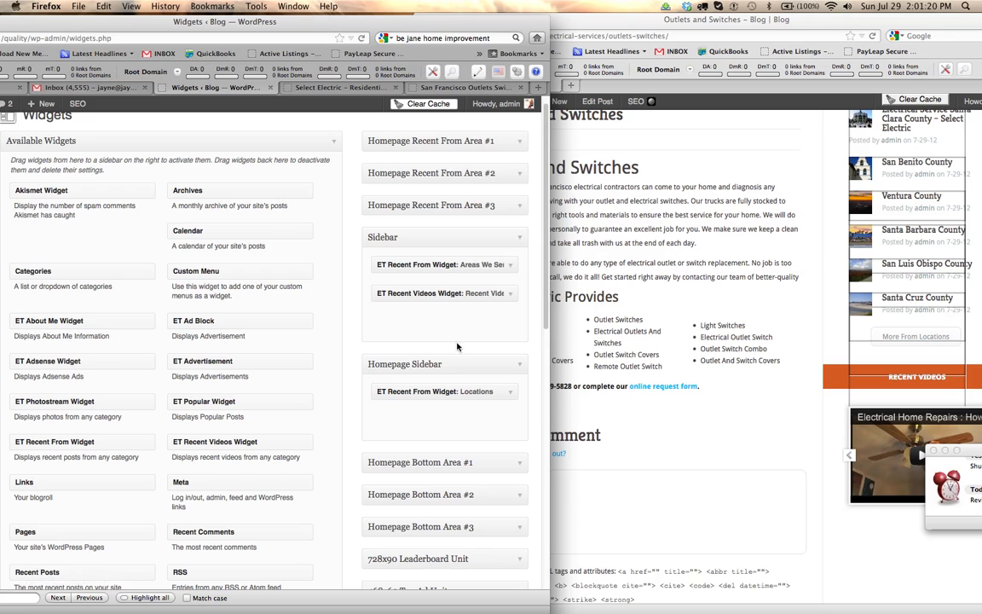
Step: Return the live site to its home page and compare its Locations column with the Homepage Sidebar widget area
click(675, 406)
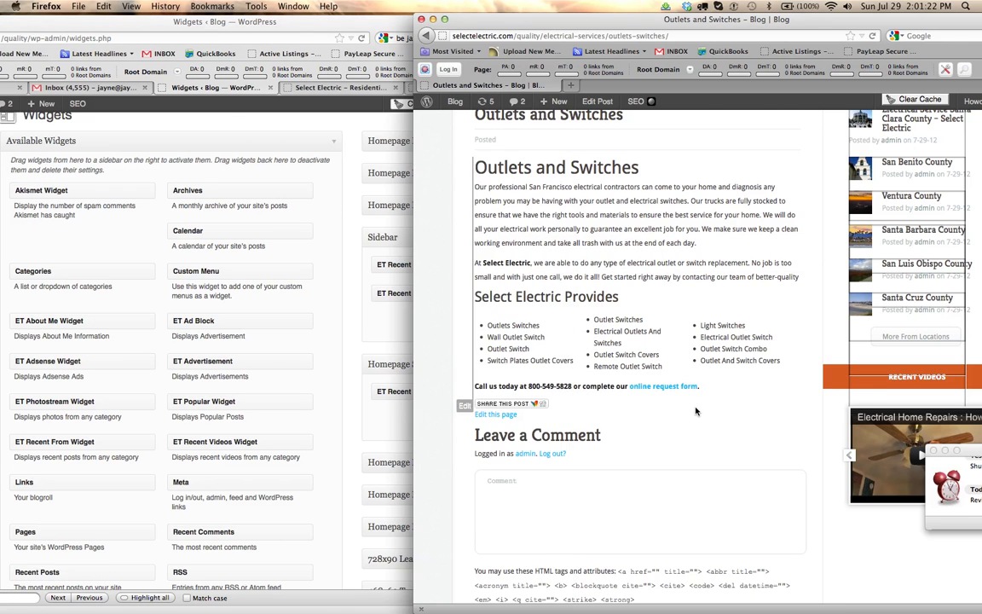
scroll(496, 244, up, 5)
click(490, 228)
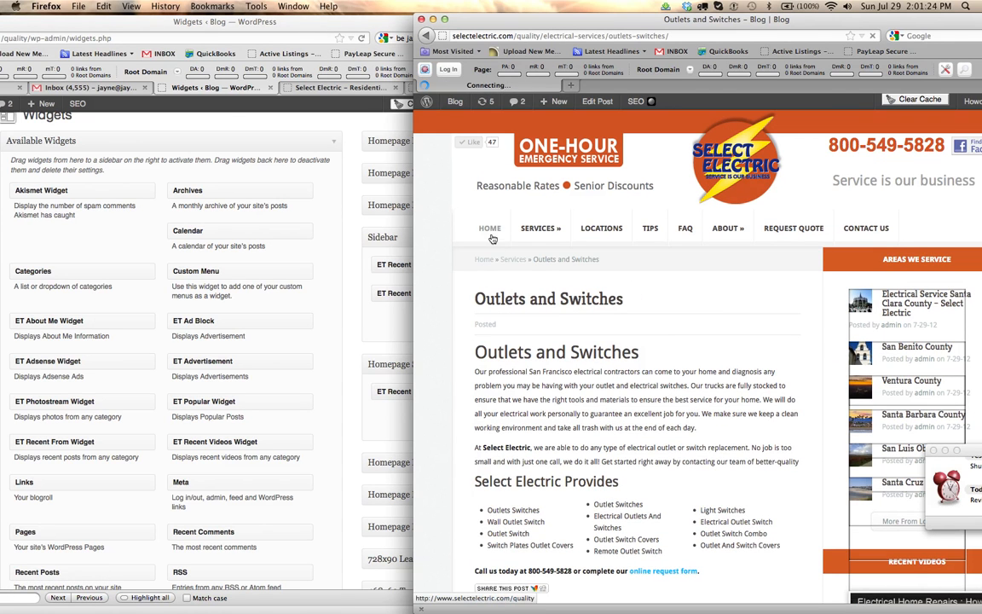
click(393, 411)
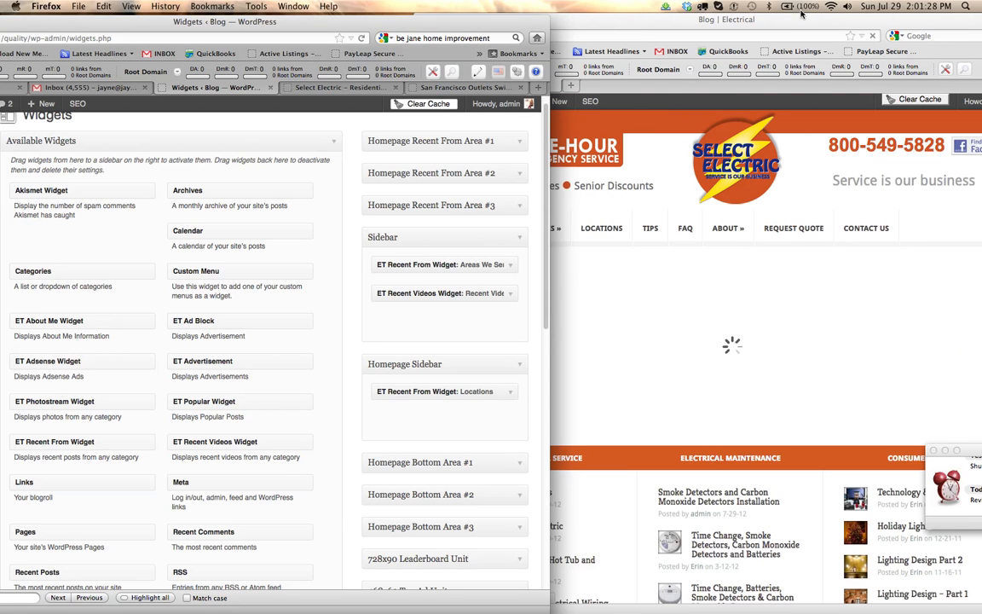
drag(801, 15, 613, 15)
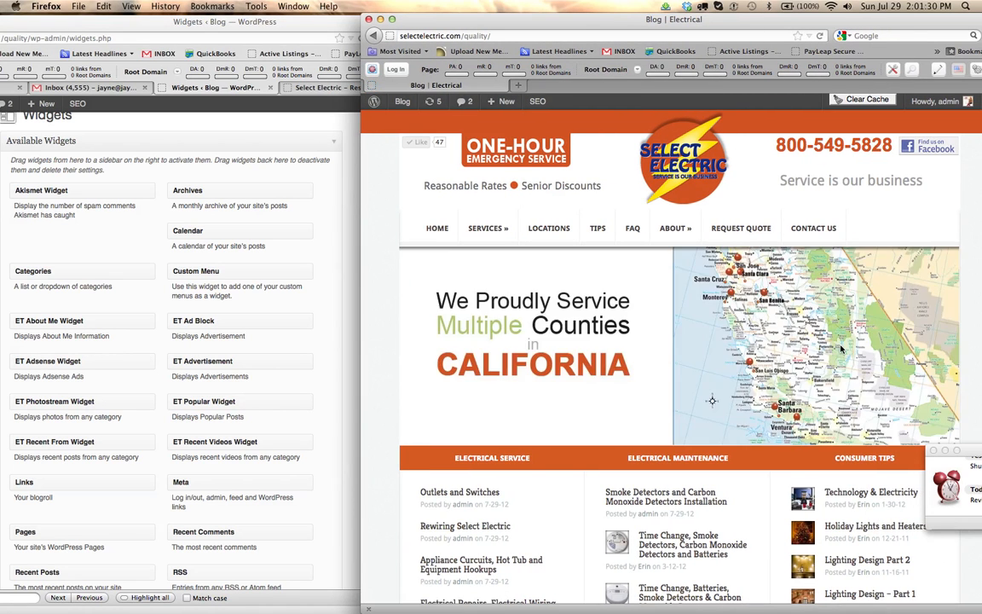
scroll(839, 348, down, 10)
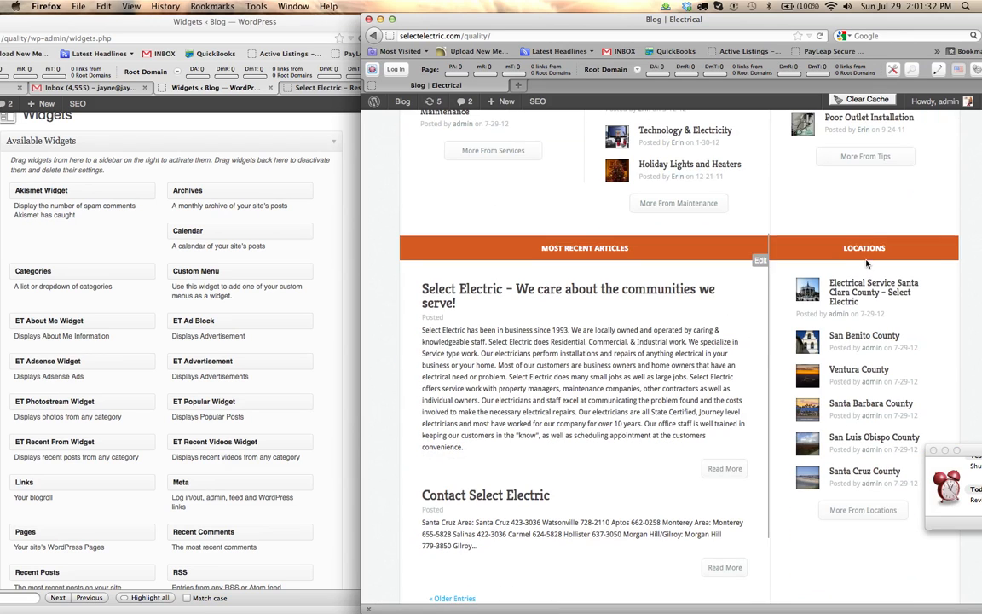
click(336, 475)
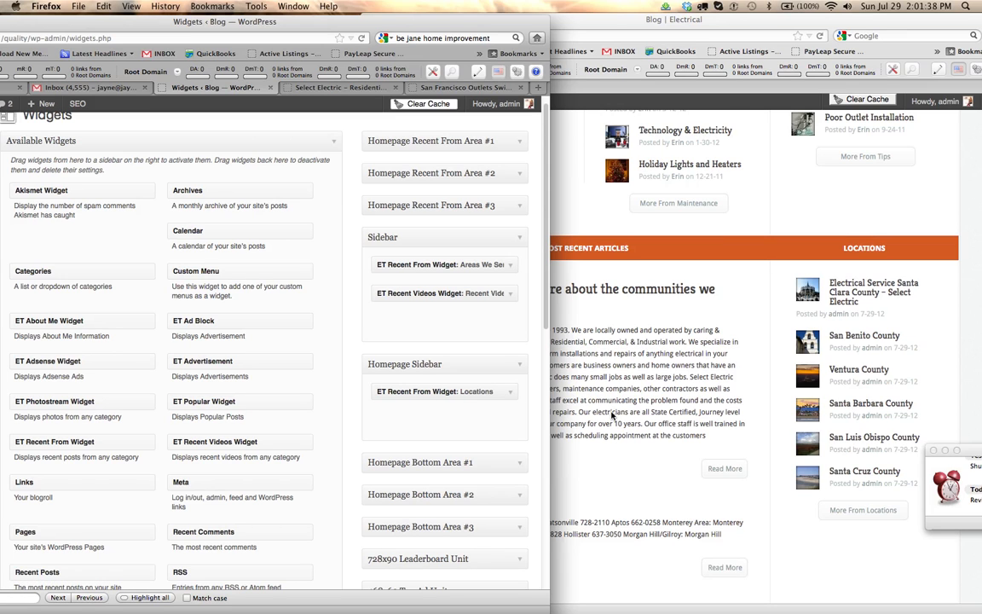
Step: Expand Homepage Bottom Area #1, #2 and #3 on the Widgets page, with the home page's bottom columns in view
scroll(838, 512, down, 6)
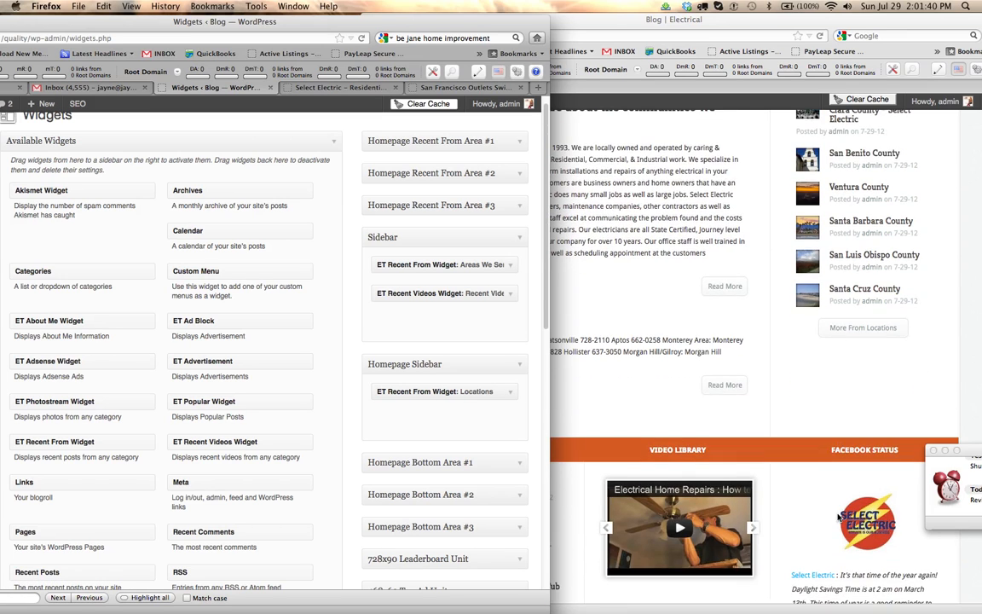
scroll(838, 516, down, 1)
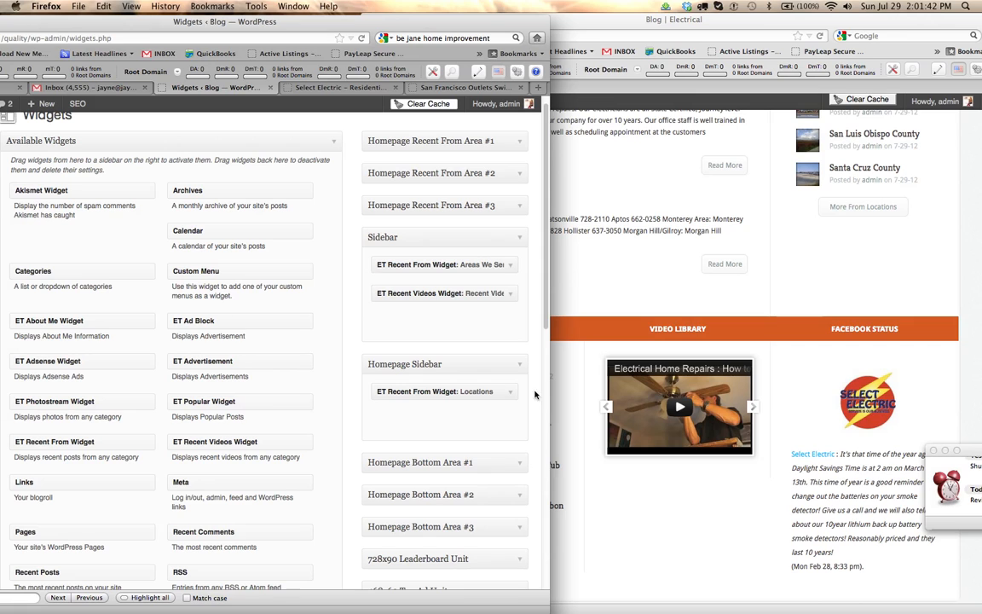
scroll(521, 354, down, 3)
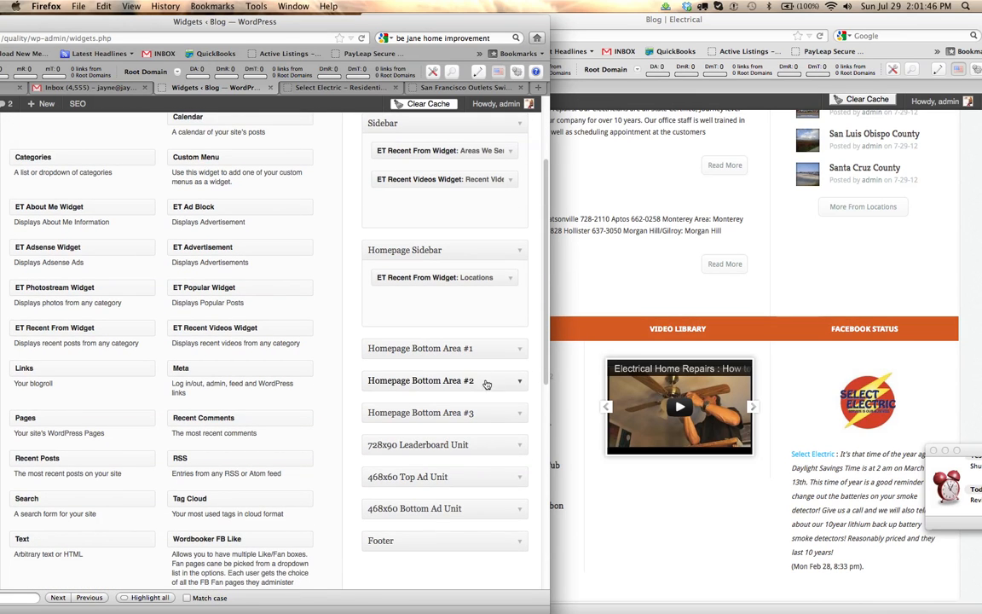
click(519, 353)
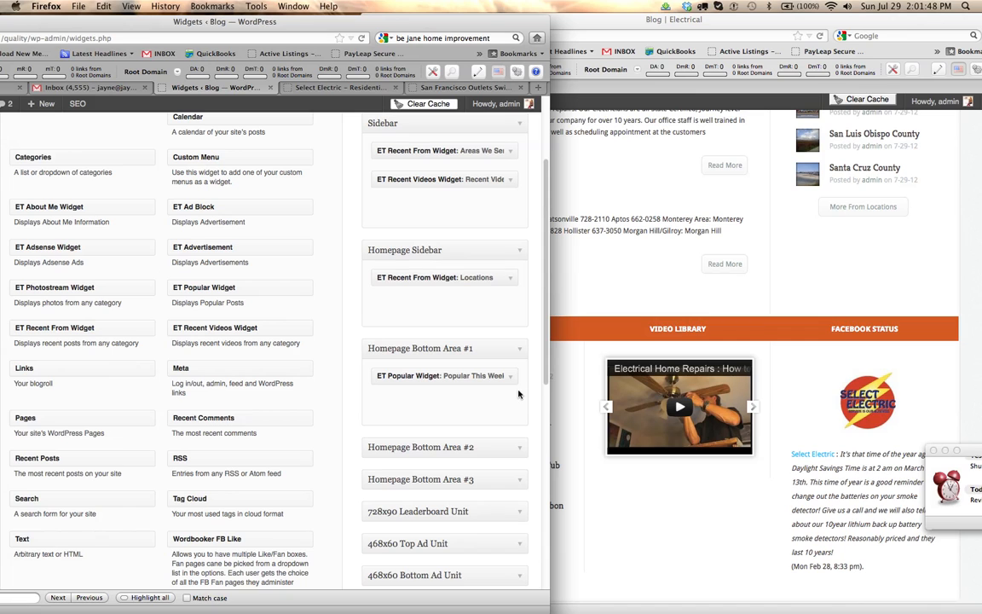
click(519, 446)
click(519, 545)
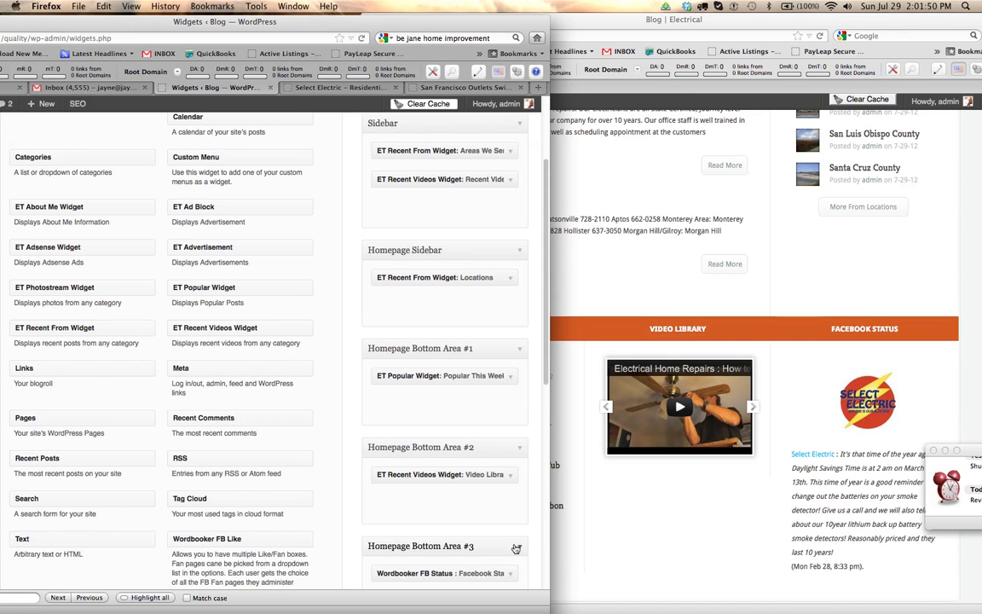
scroll(547, 375, down, 4)
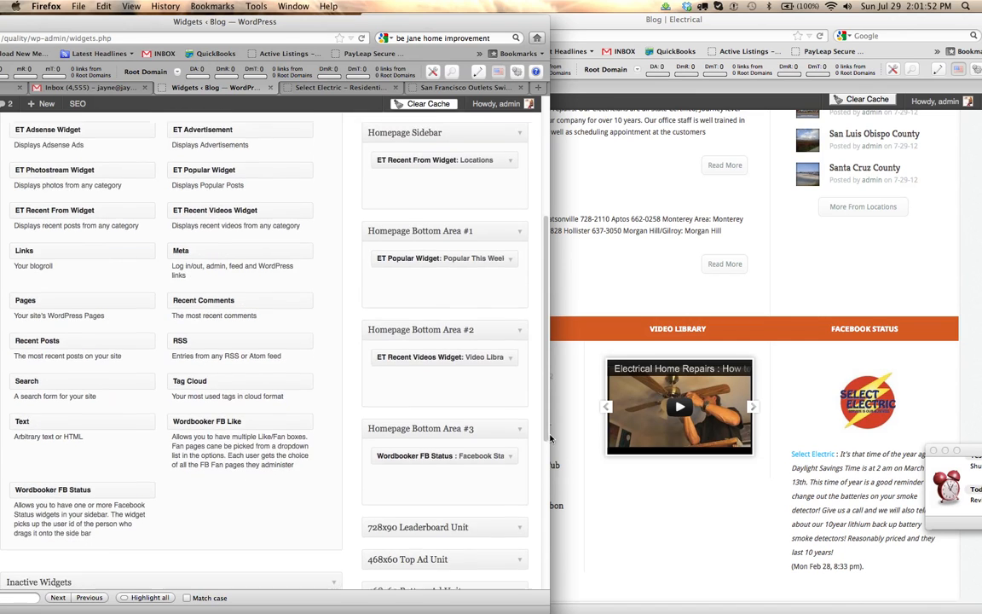
Step: Move the Widgets window aside to compare the Homepage Bottom Area widgets with the Popular This Week, Video Library and Facebook Status columns
drag(487, 21, 356, 20)
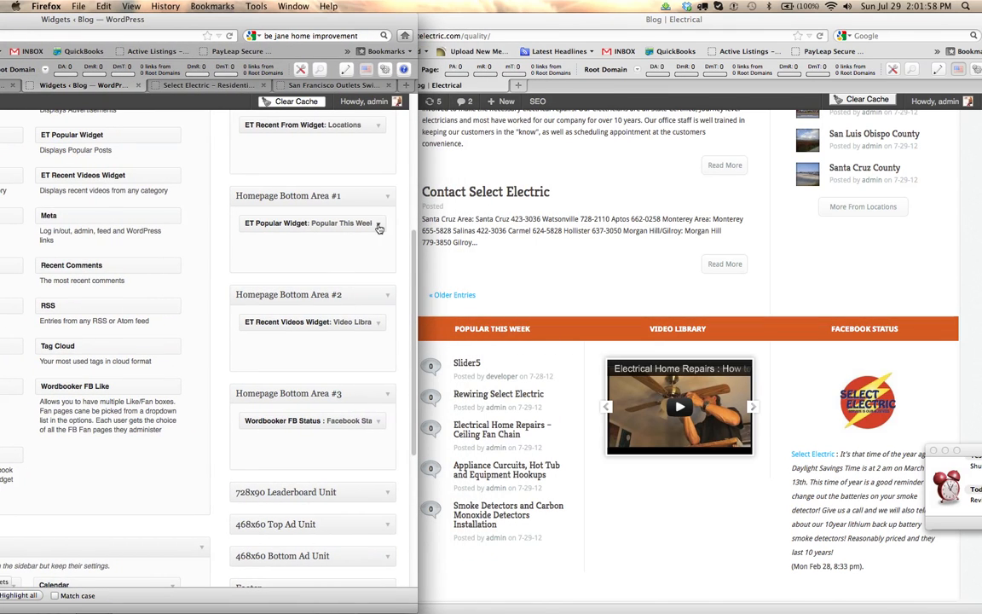
click(521, 348)
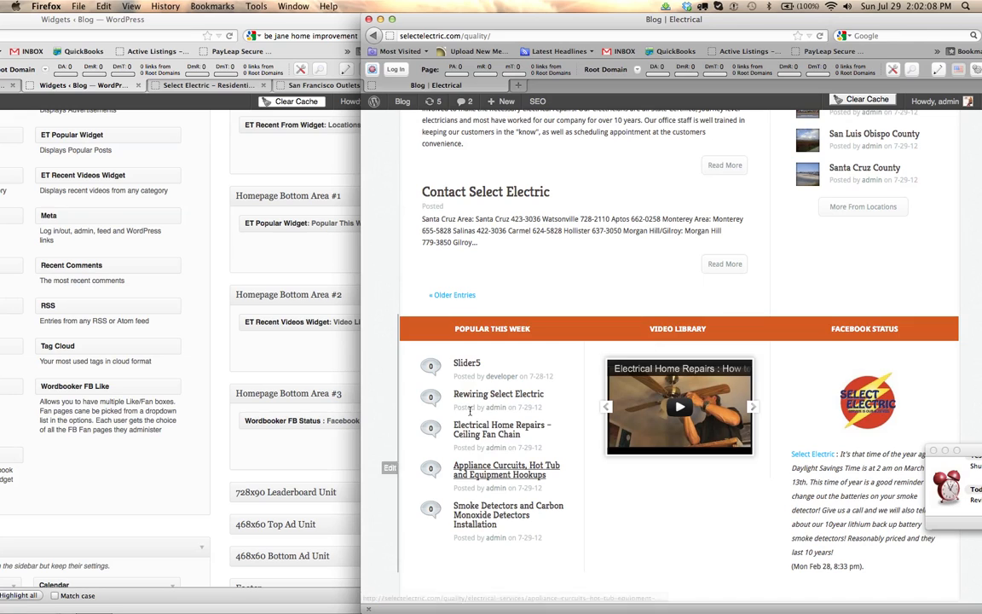
click(317, 352)
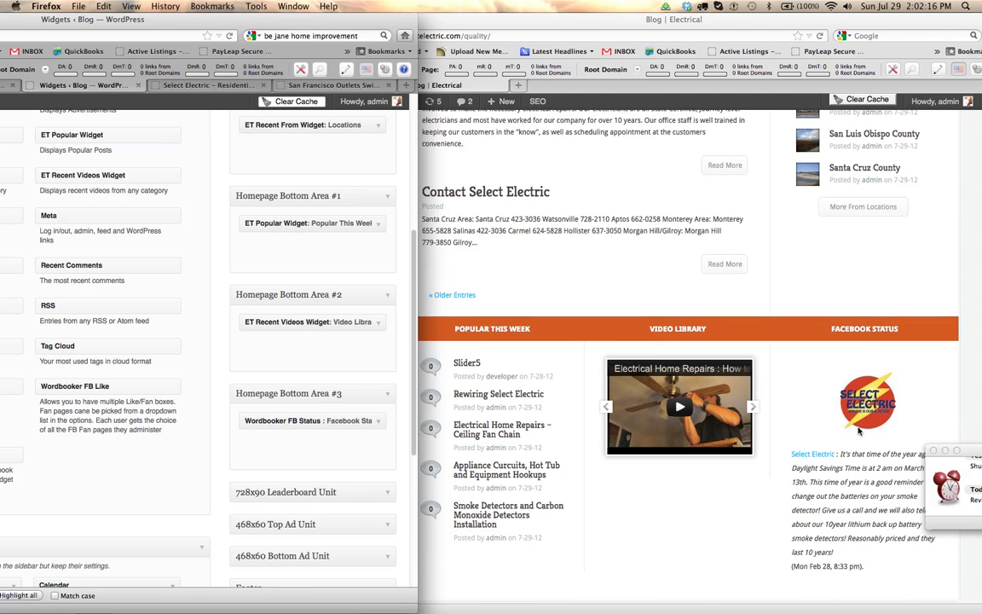
Step: Bring the home page's footer columns into view and expand the Footer area on the Widgets page
scroll(859, 430, down, 3)
scroll(858, 431, down, 2)
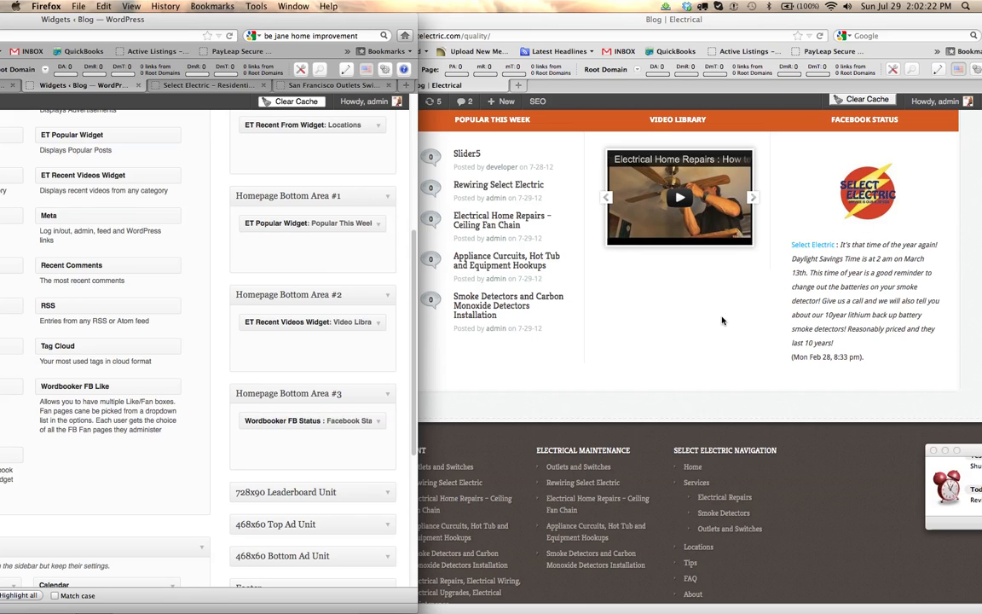
scroll(722, 320, down, 1)
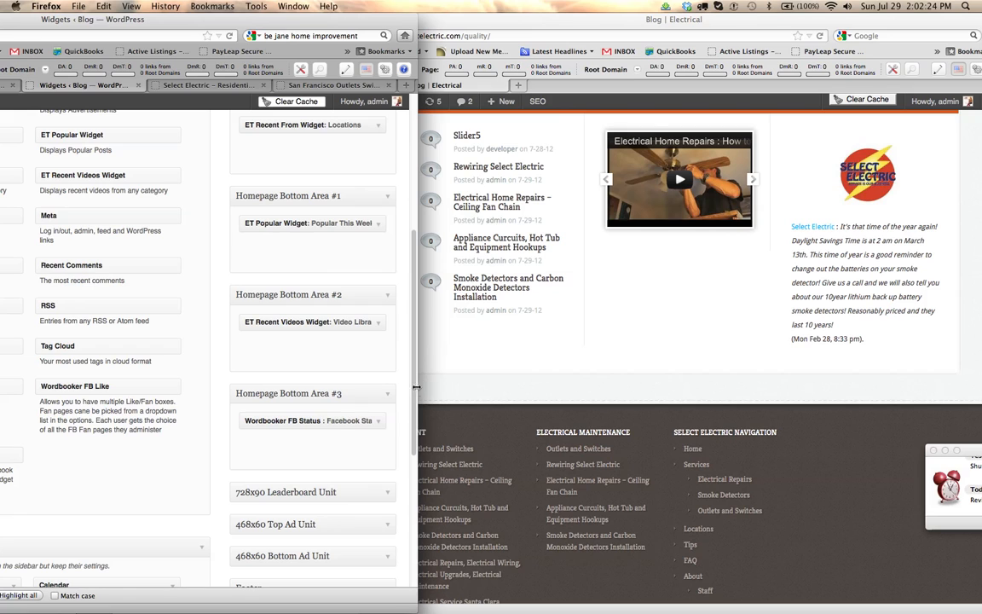
drag(414, 392, 414, 441)
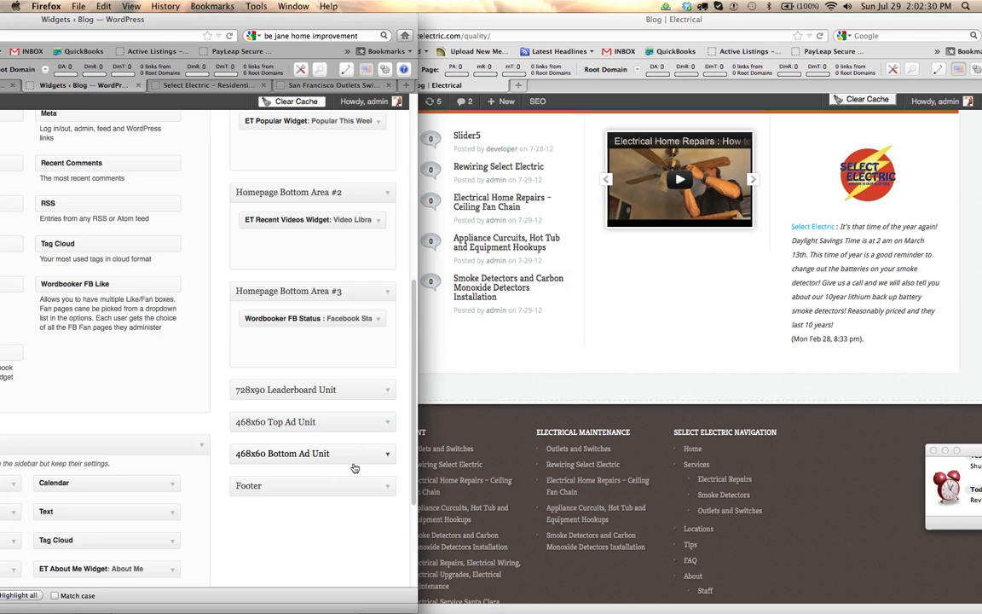
click(387, 485)
scroll(388, 487, down, 2)
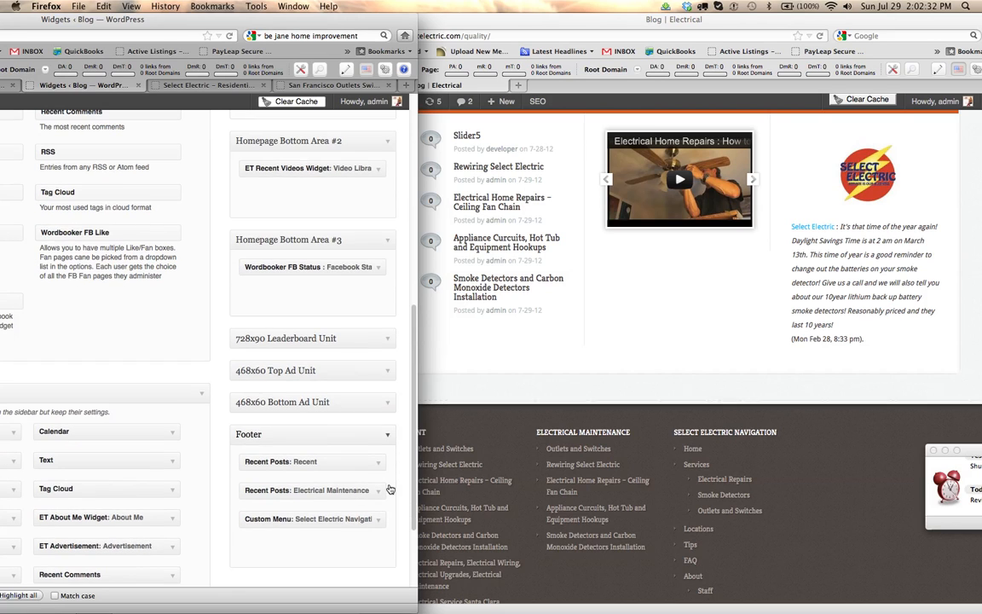
Step: Compare the Footer area's three widgets with the live site's Recent, Electrical Maintenance and Select Electric Navigation columns
scroll(344, 343, down, 2)
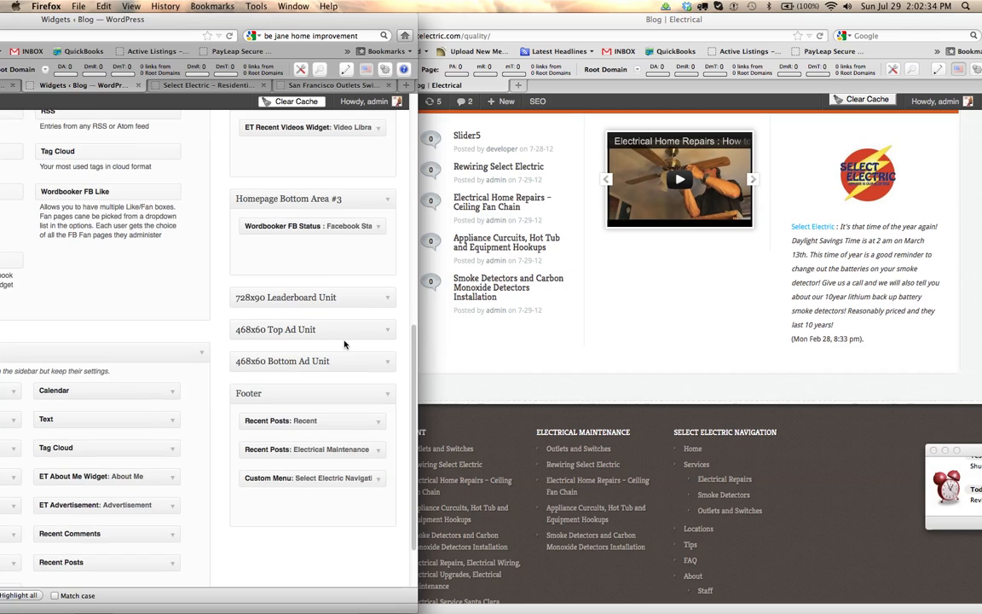
scroll(341, 332, down, 3)
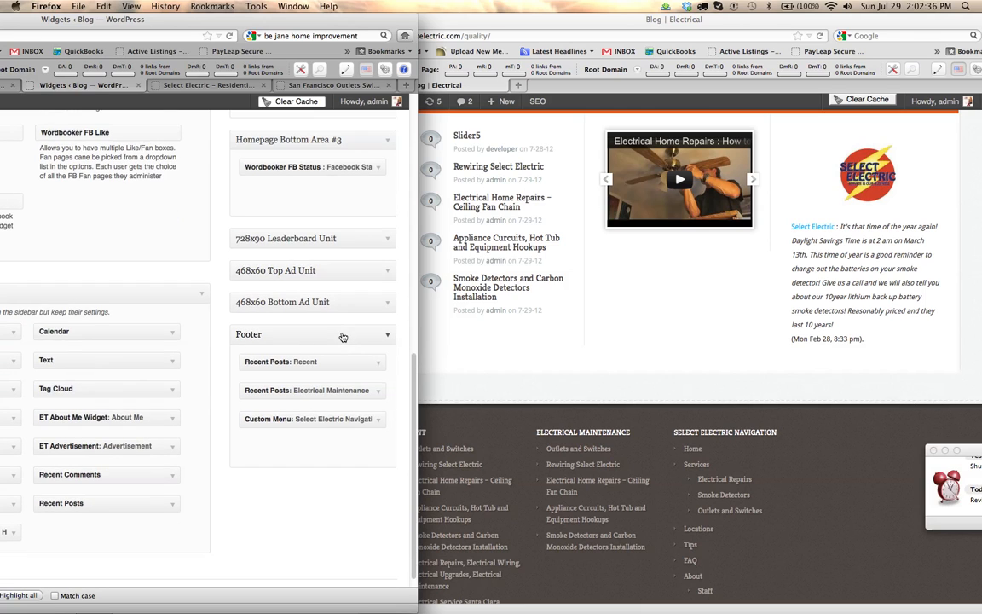
scroll(375, 352, down, 1)
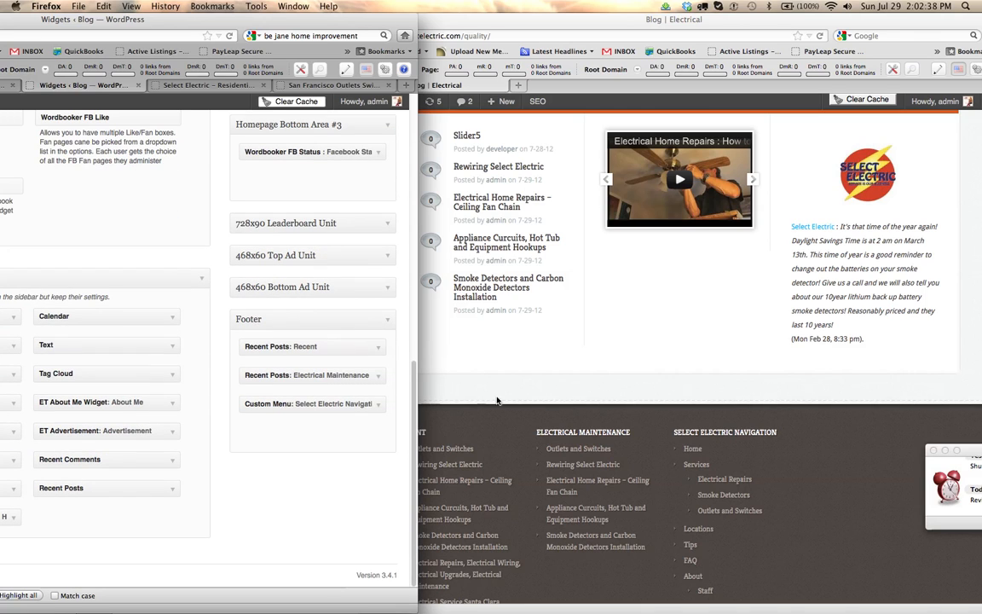
click(456, 446)
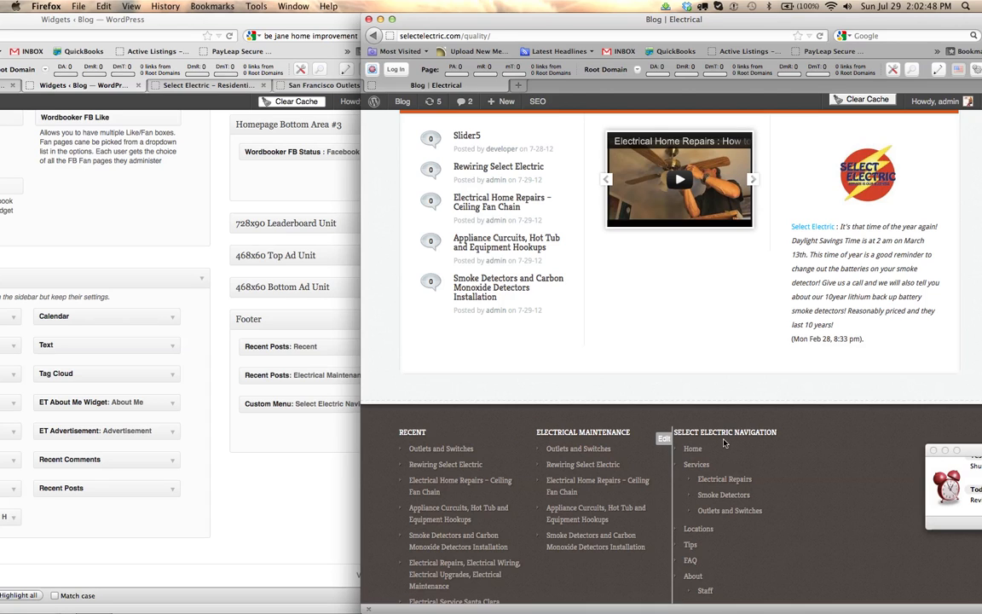
Step: Bring the Widgets window forward, move it fully into view and review the available widgets and widget areas
click(213, 332)
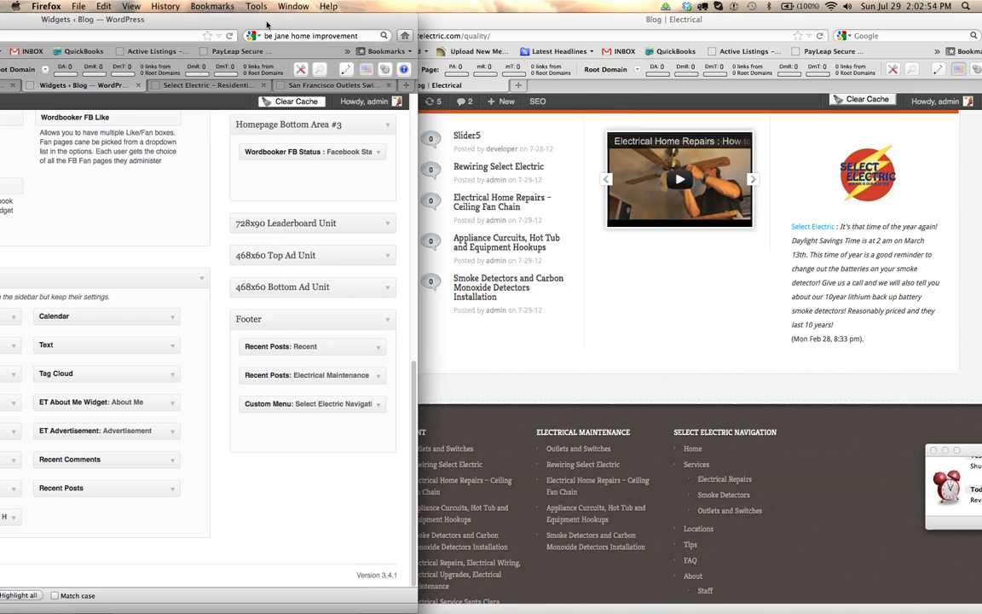
drag(266, 25, 494, 32)
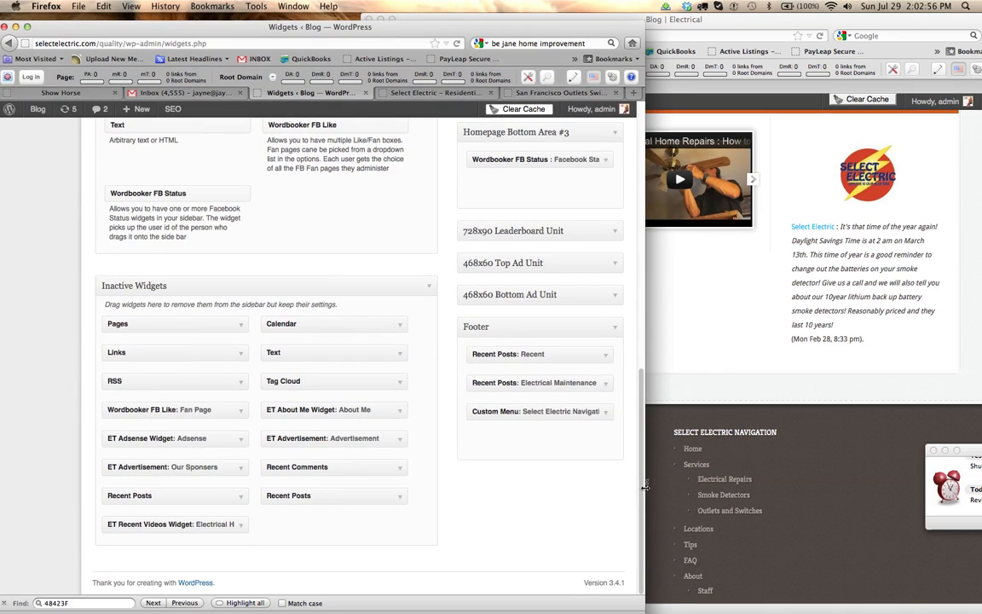
drag(641, 494, 635, 261)
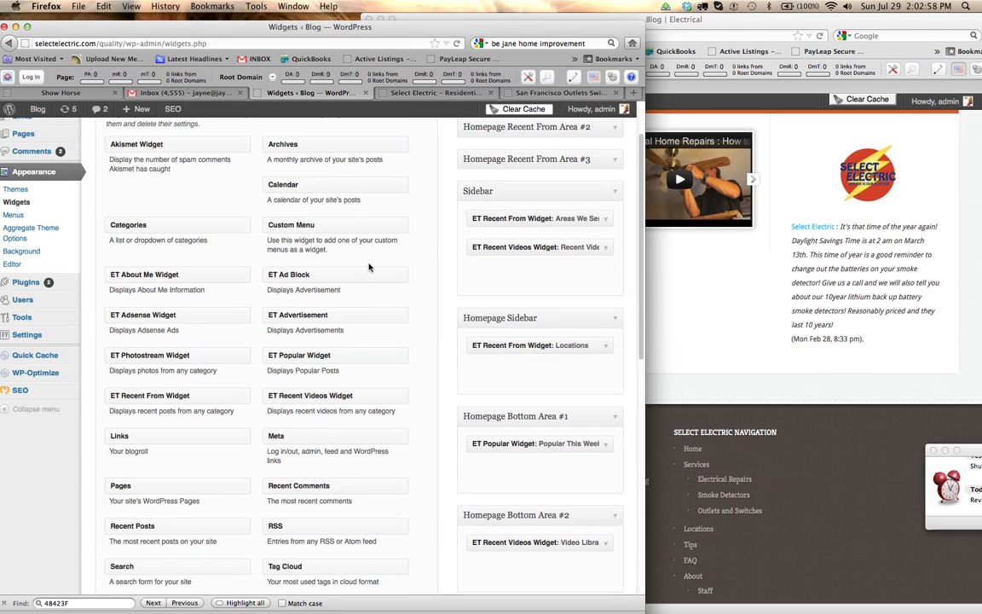
drag(366, 272, 187, 200)
Step: Switch to the live site window, return to the home page's header and reposition the window beside the Widgets page
click(707, 368)
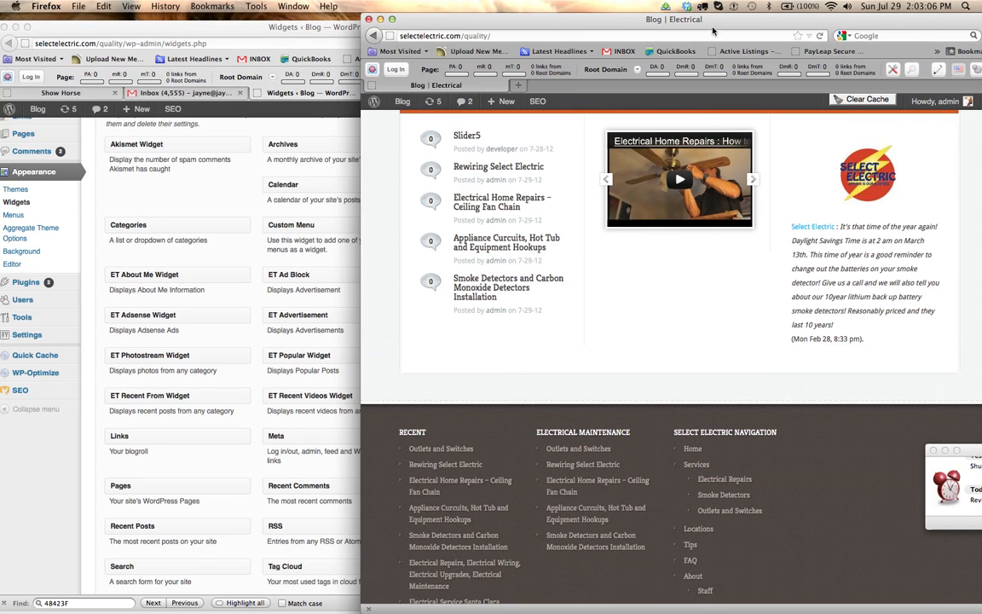
drag(494, 19, 430, 18)
scroll(575, 297, up, 15)
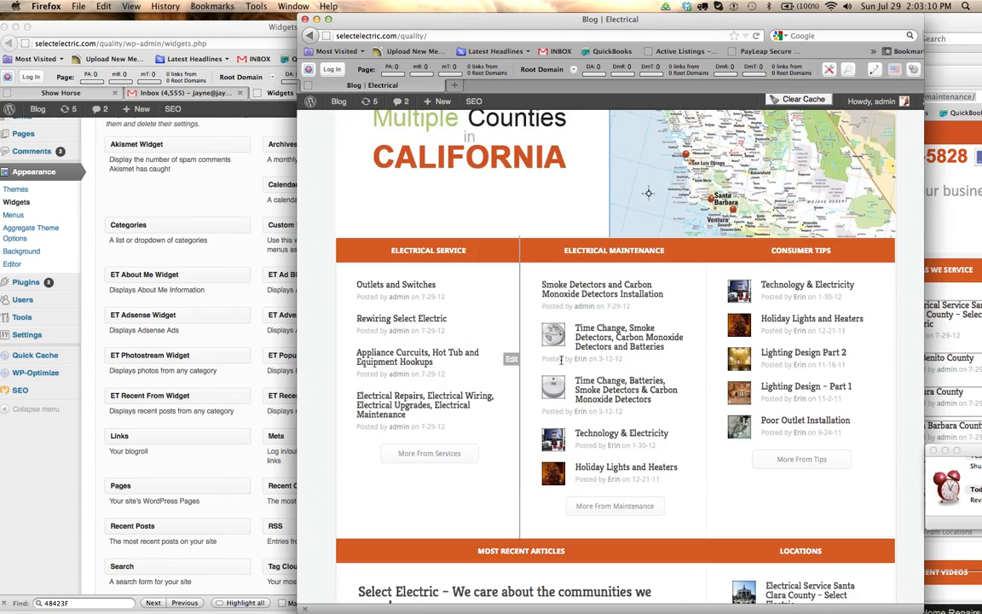
scroll(562, 365, up, 3)
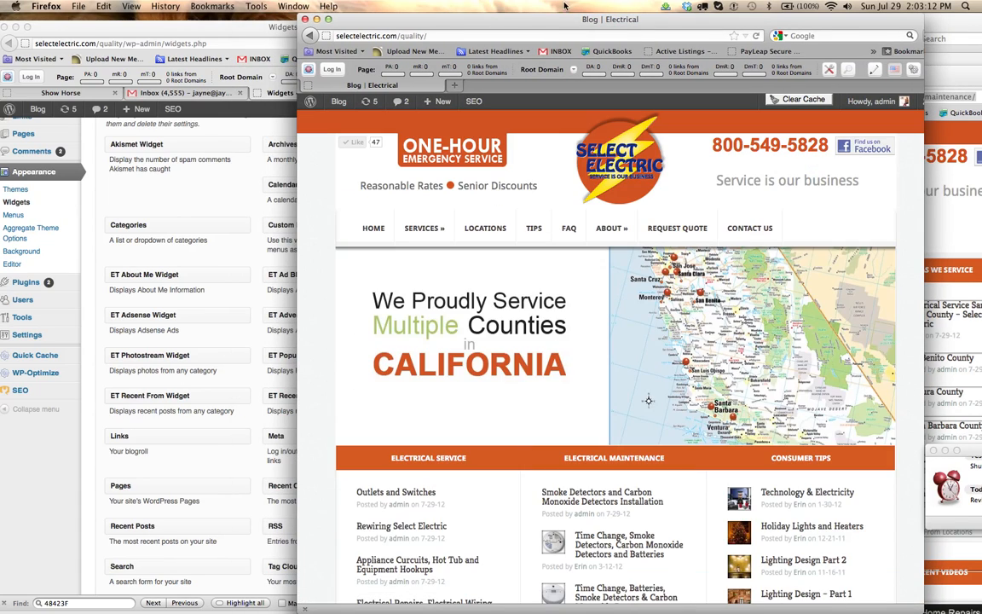
drag(557, 27, 596, 8)
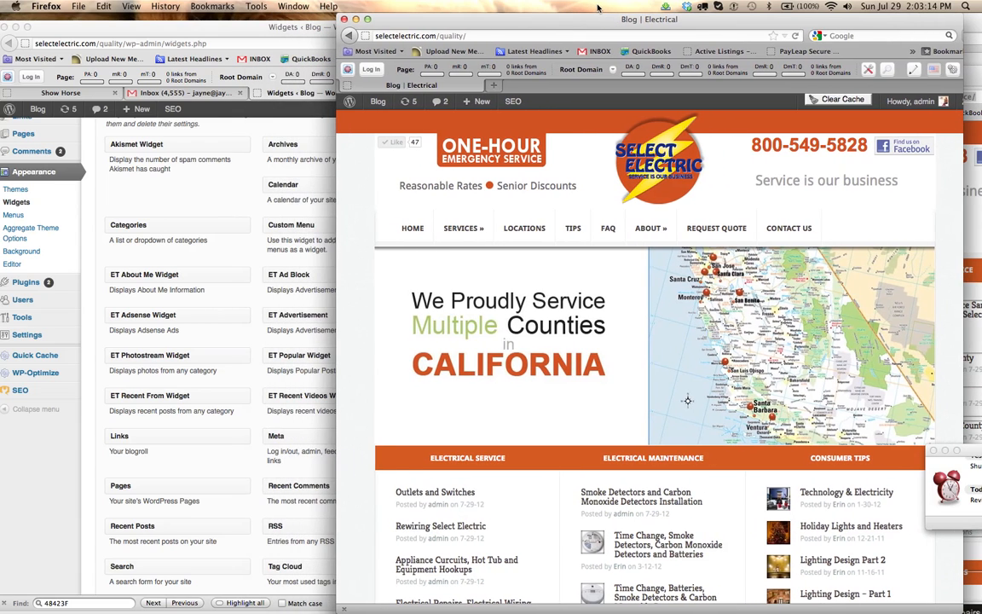